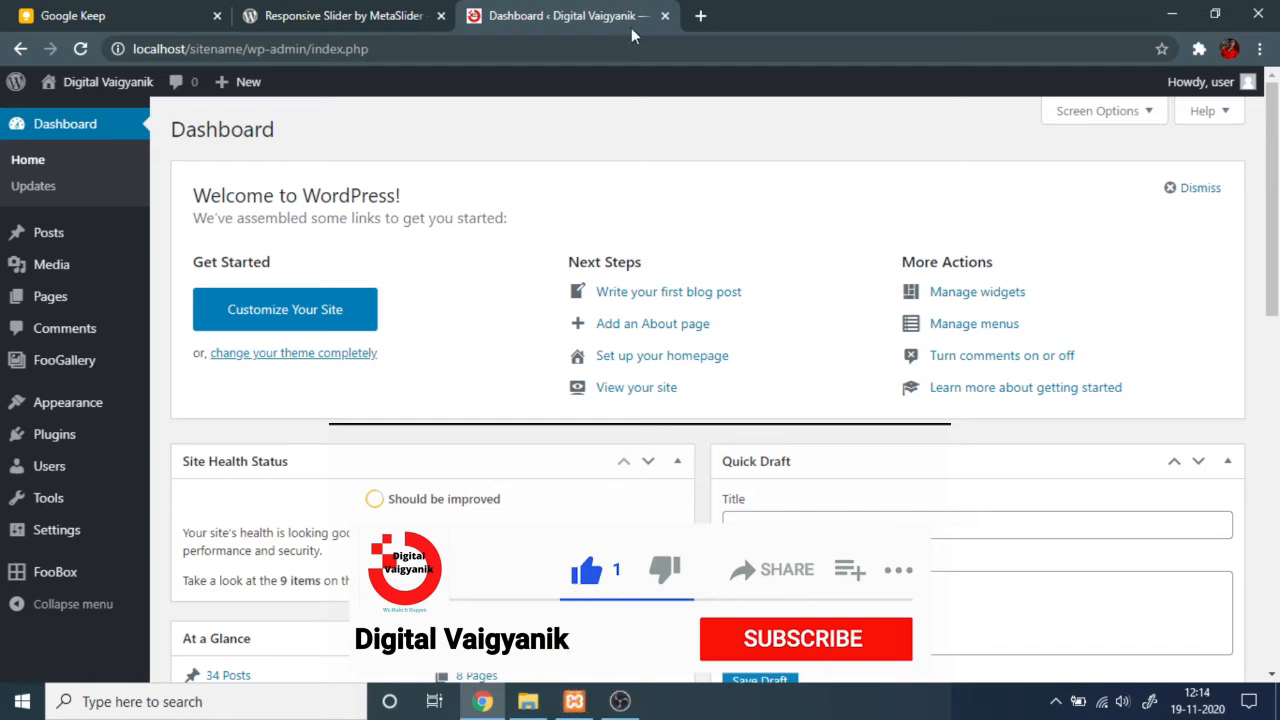
pyautogui.scroll(-7, 688, 244)
pyautogui.scroll(7, 640, 400)
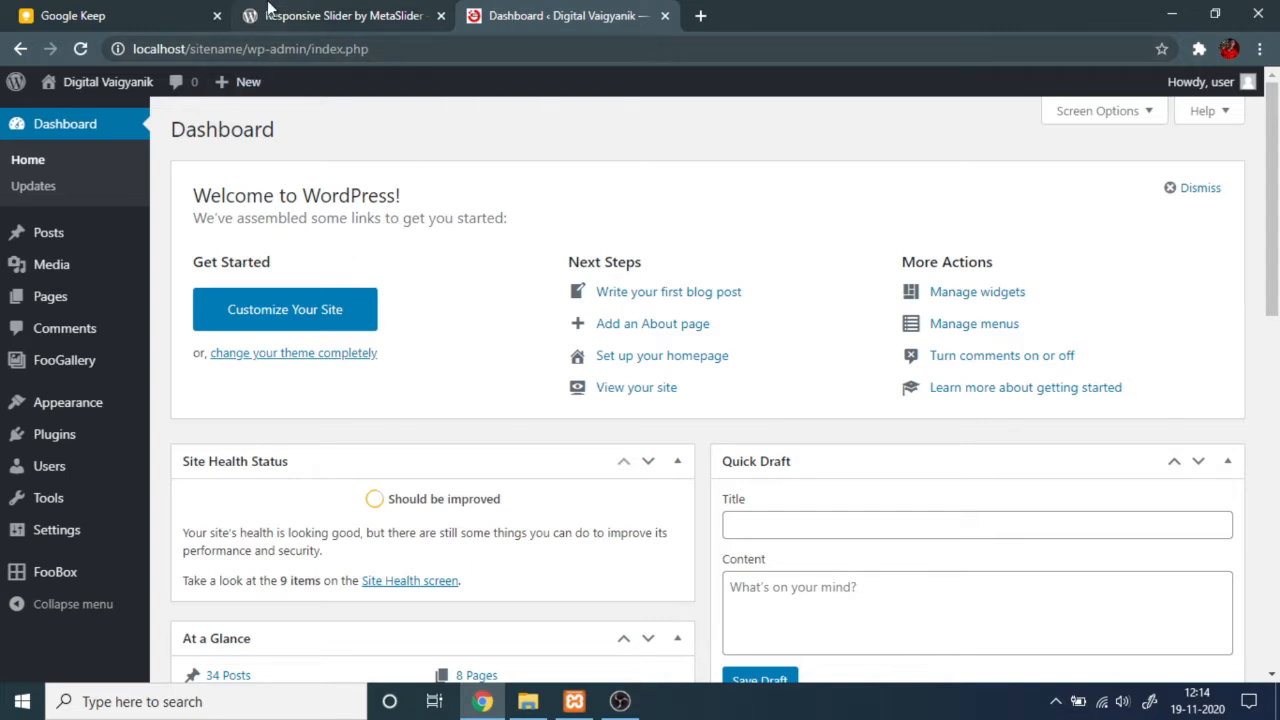
# Step: Move the MetaSlider plugin page behind the WordPress dashboard in the browser's tab order and return to the dashboard
pyautogui.moveTo(275, 14); pyautogui.dragTo(610, 10)
pyautogui.click(345, 15)
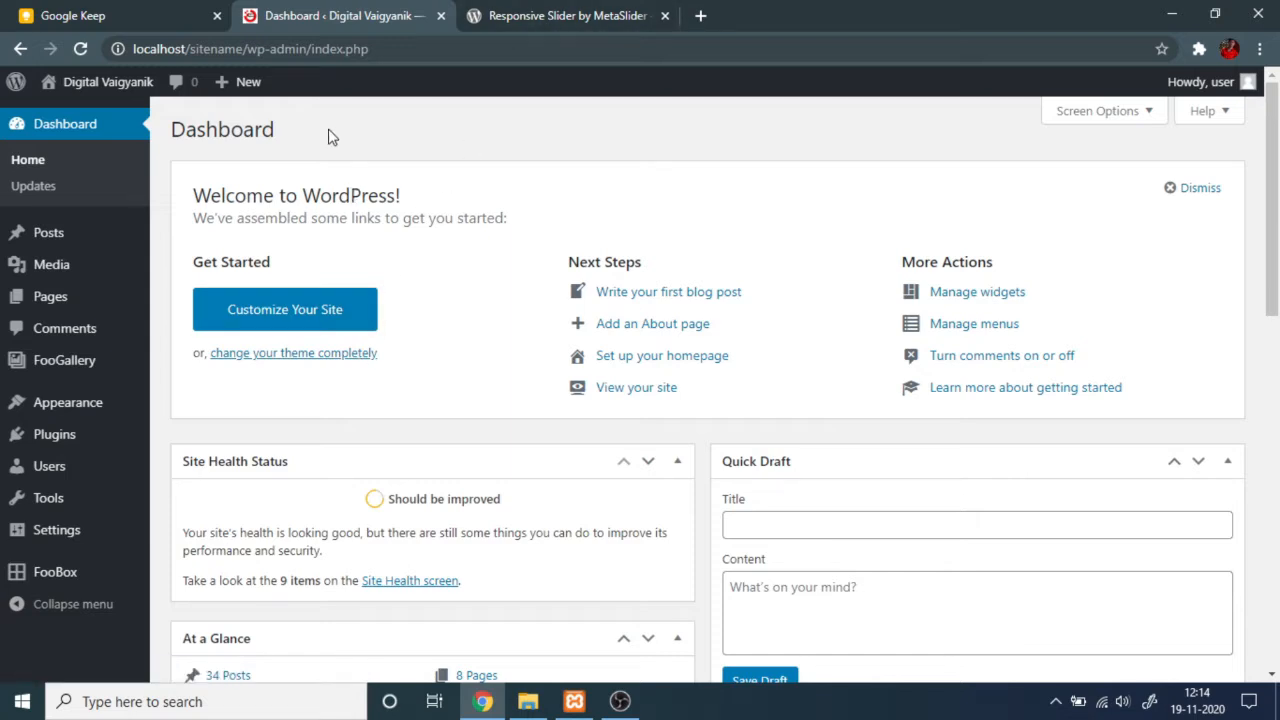
pyautogui.click(570, 15)
pyautogui.scroll(1, 610, 380)
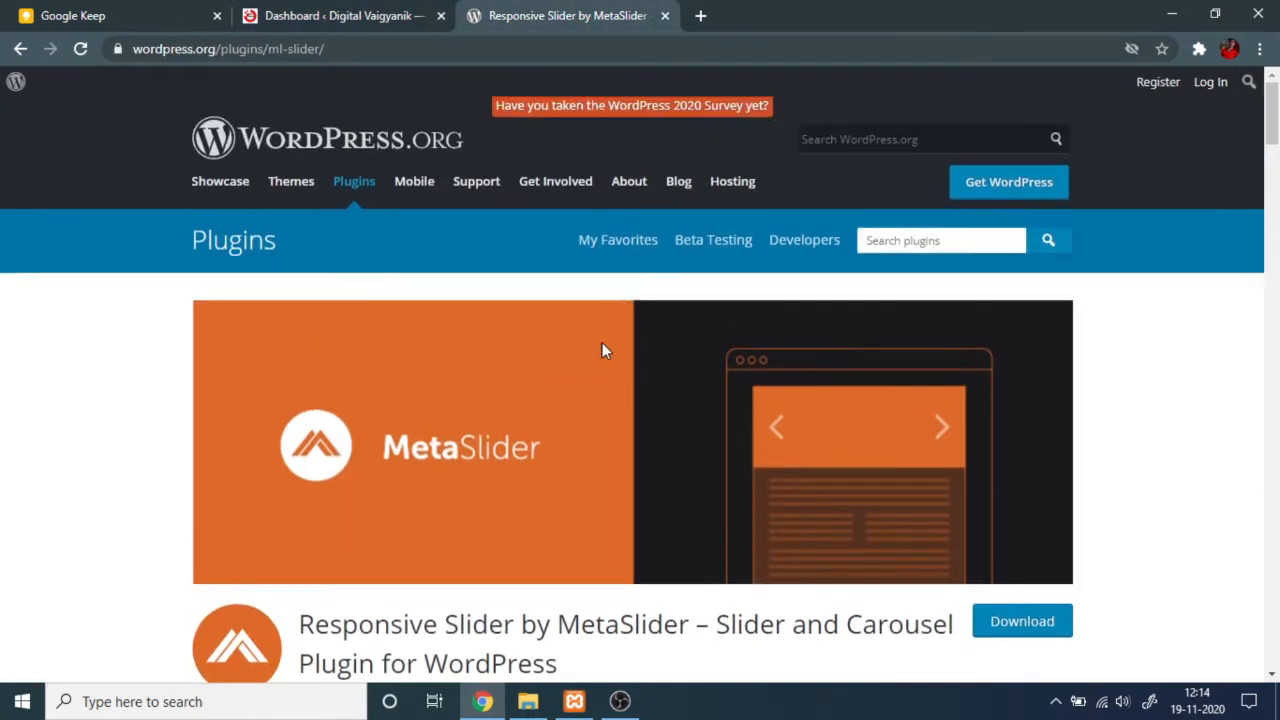
pyautogui.click(263, 10)
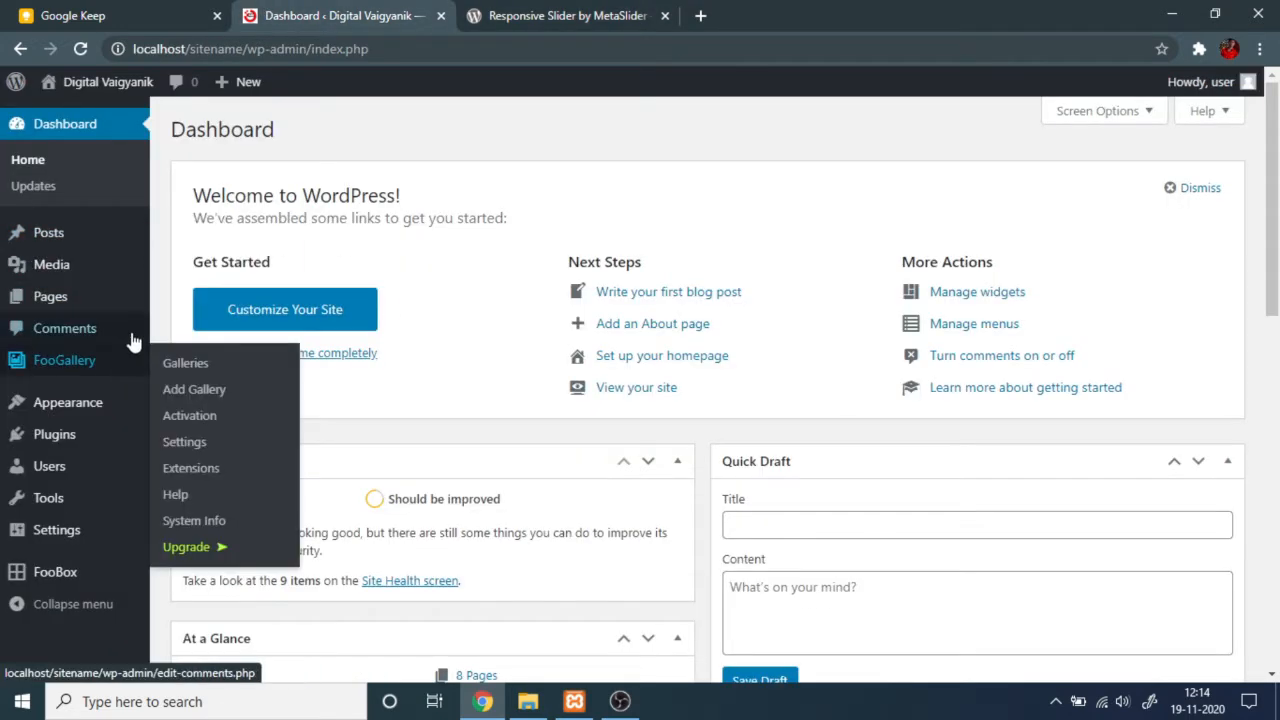
# Step: Open the page for adding new plugins and look through the featured plugins
pyautogui.moveTo(66, 434)
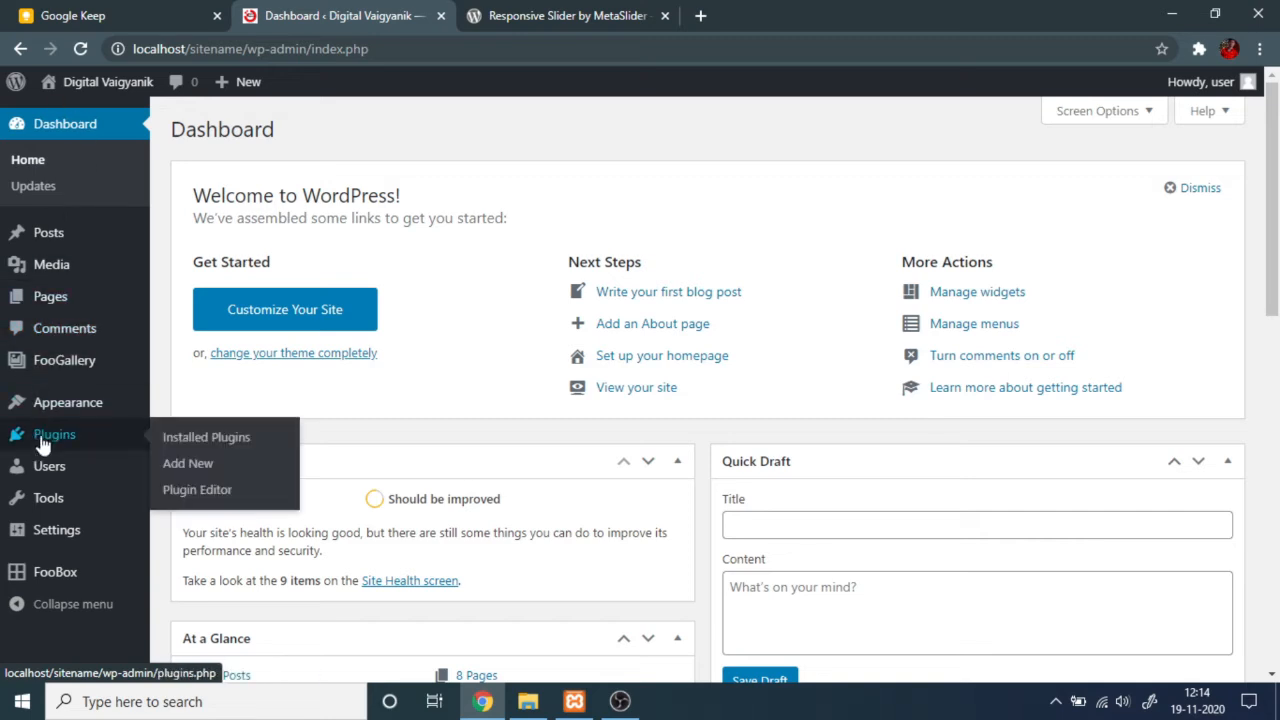
pyautogui.click(175, 430)
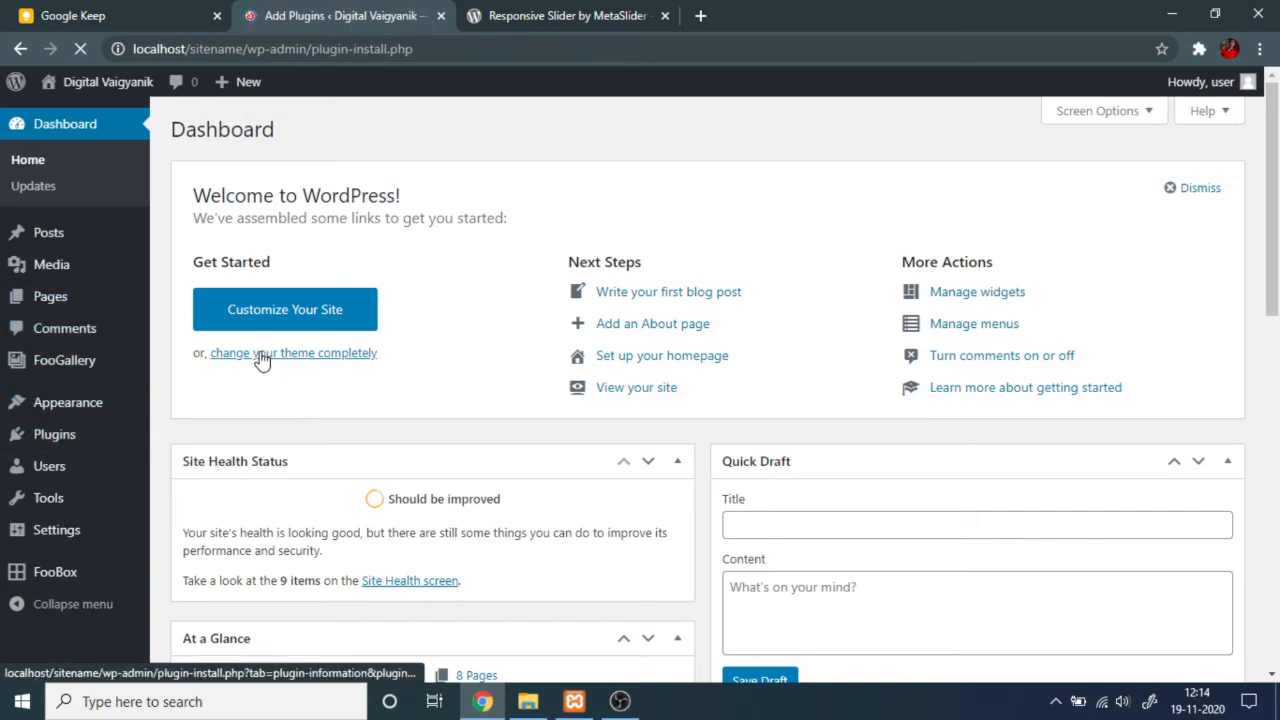
pyautogui.scroll(-10, 340, 380)
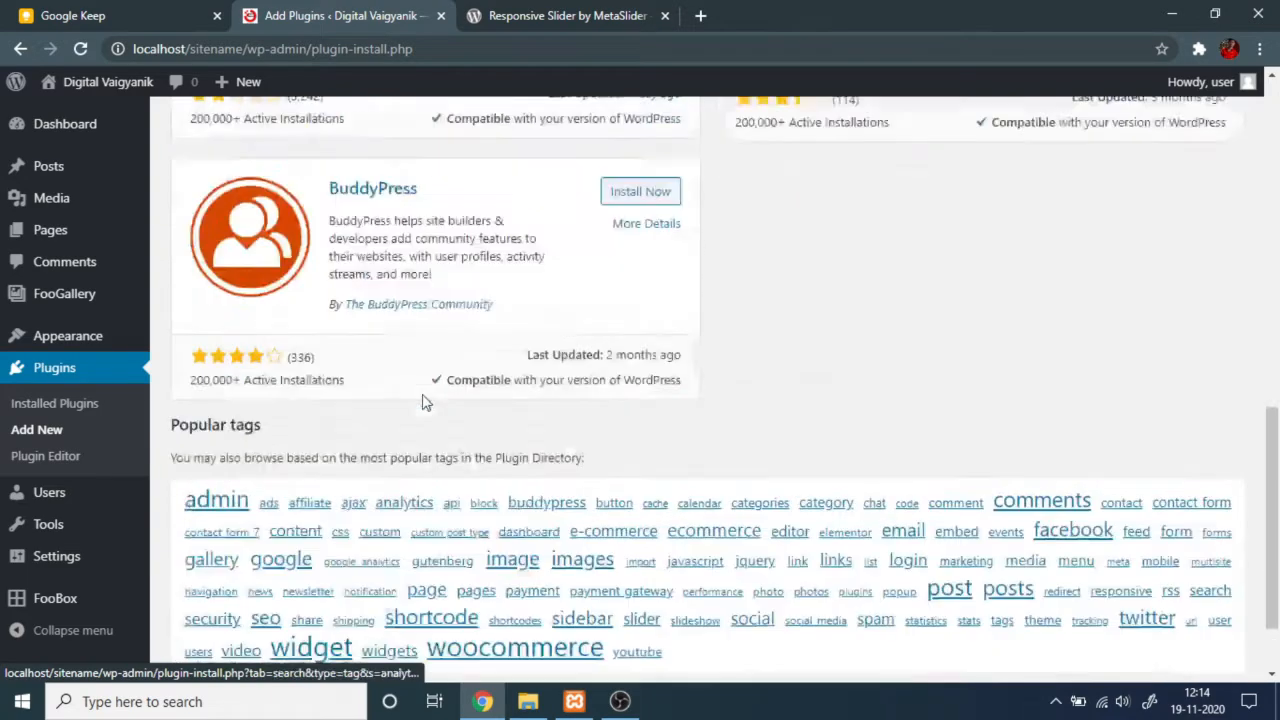
pyautogui.scroll(10, 415, 350)
# Step: Reopen the Responsive Slider by MetaSlider page from the Google results for "meta slider" and look over its details
pyautogui.click(560, 15)
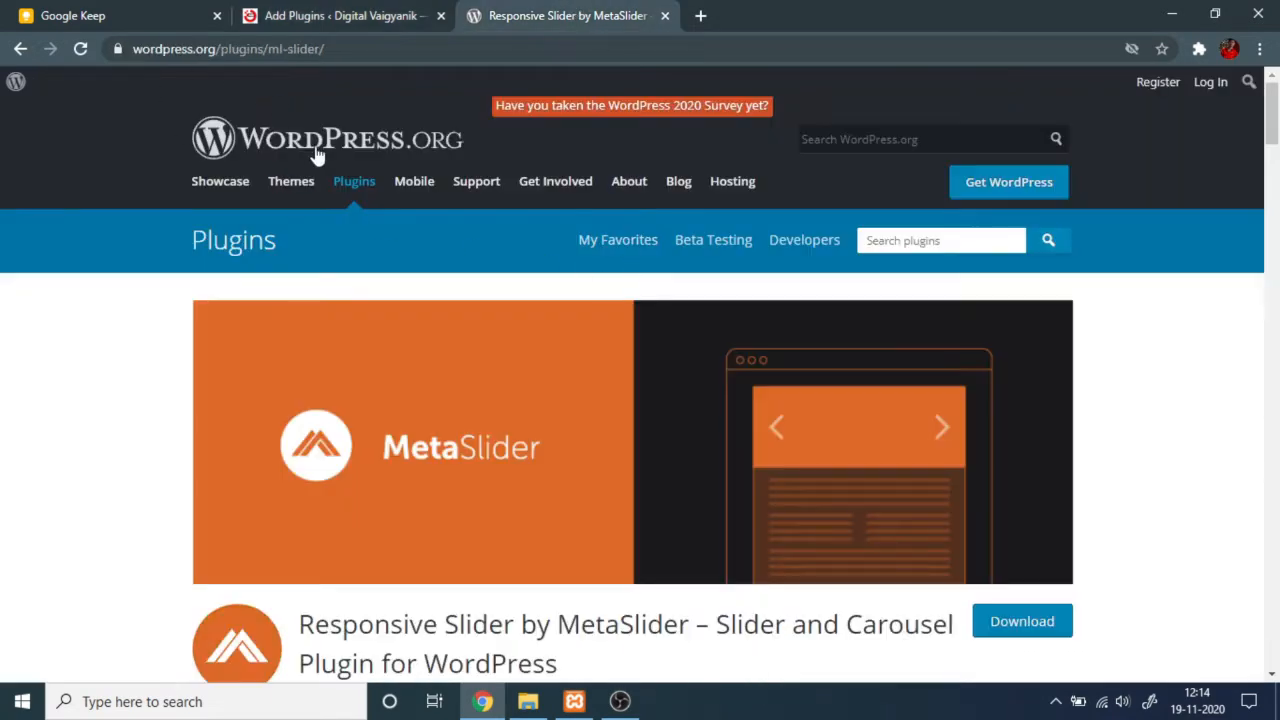
pyautogui.click(20, 48)
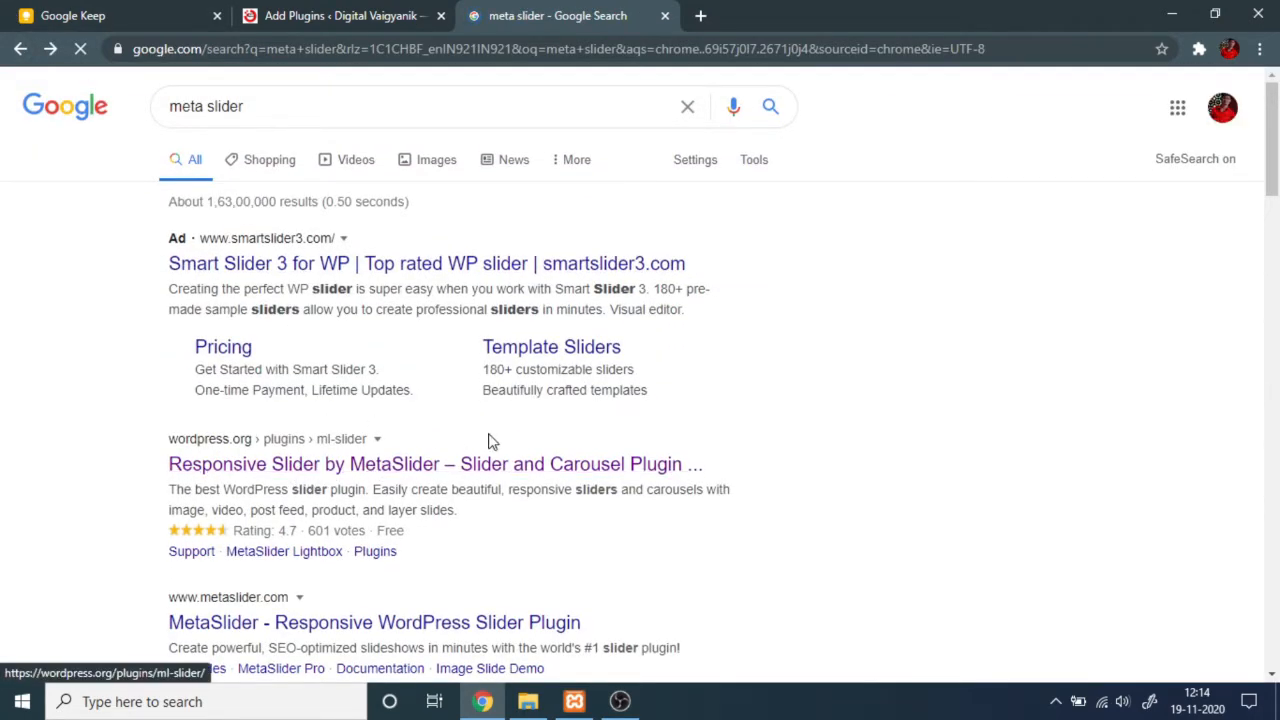
pyautogui.click(575, 467)
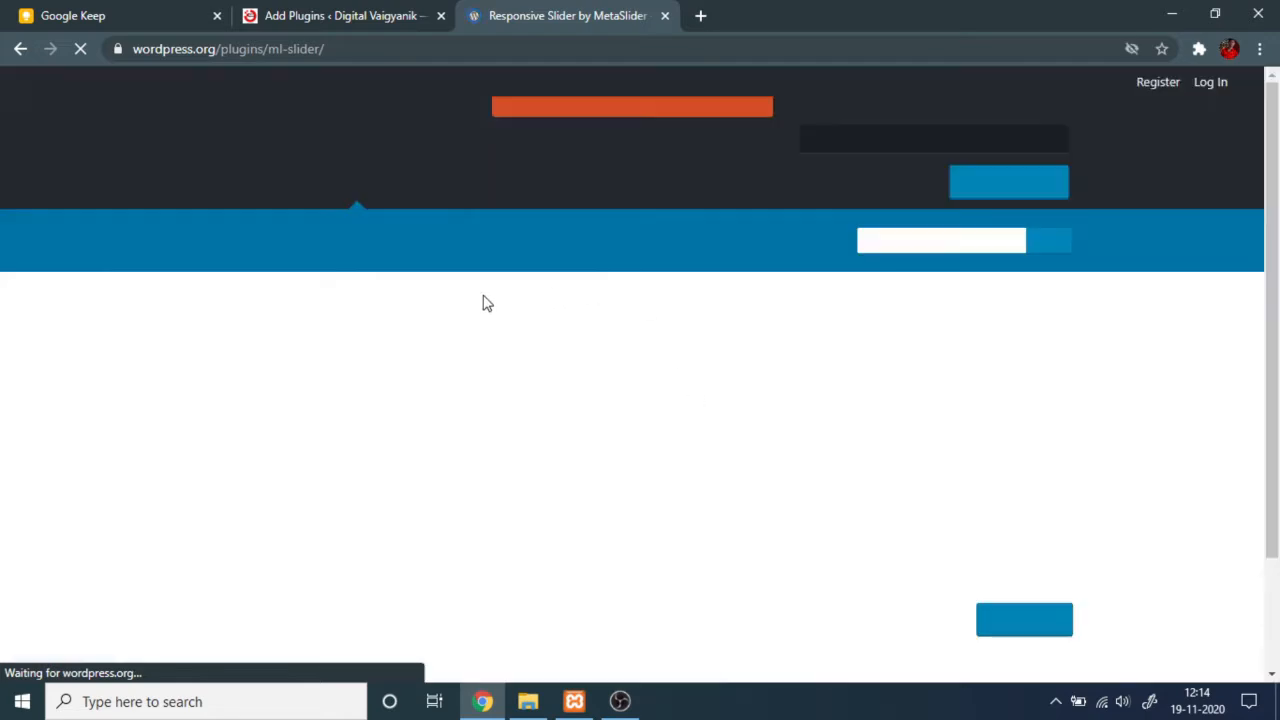
pyautogui.scroll(-7, 612, 318)
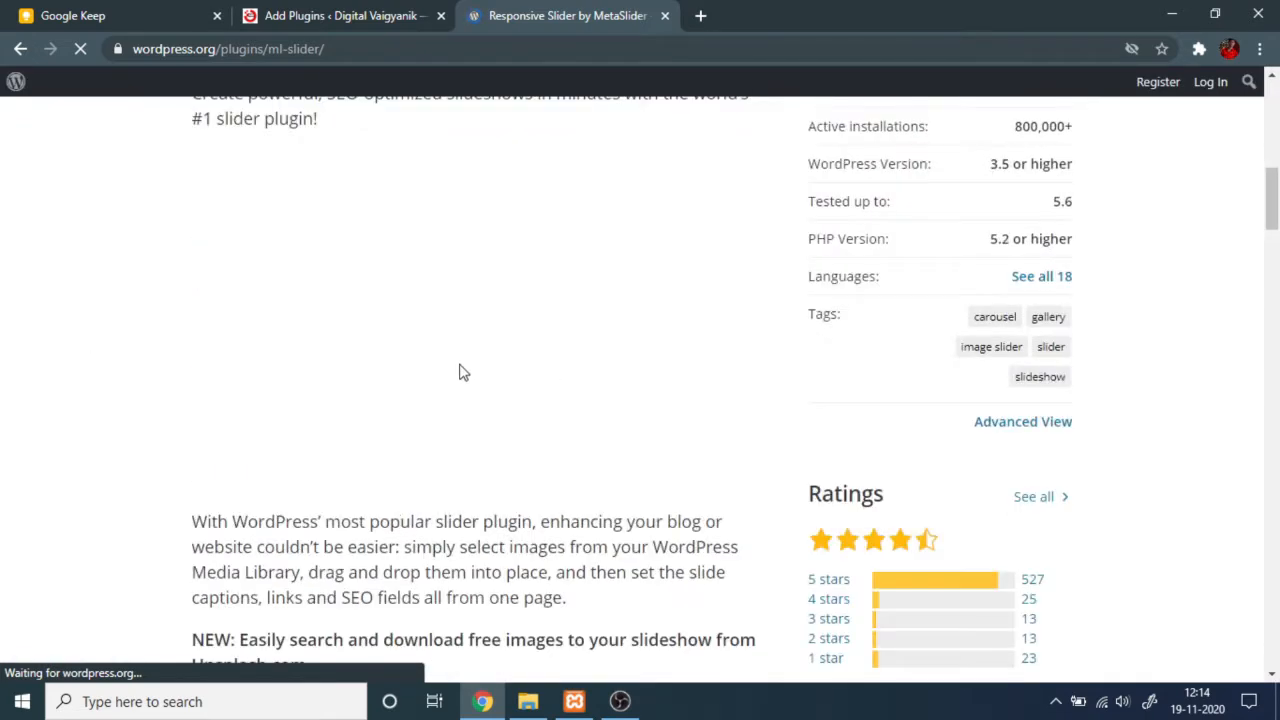
pyautogui.scroll(7, 463, 372)
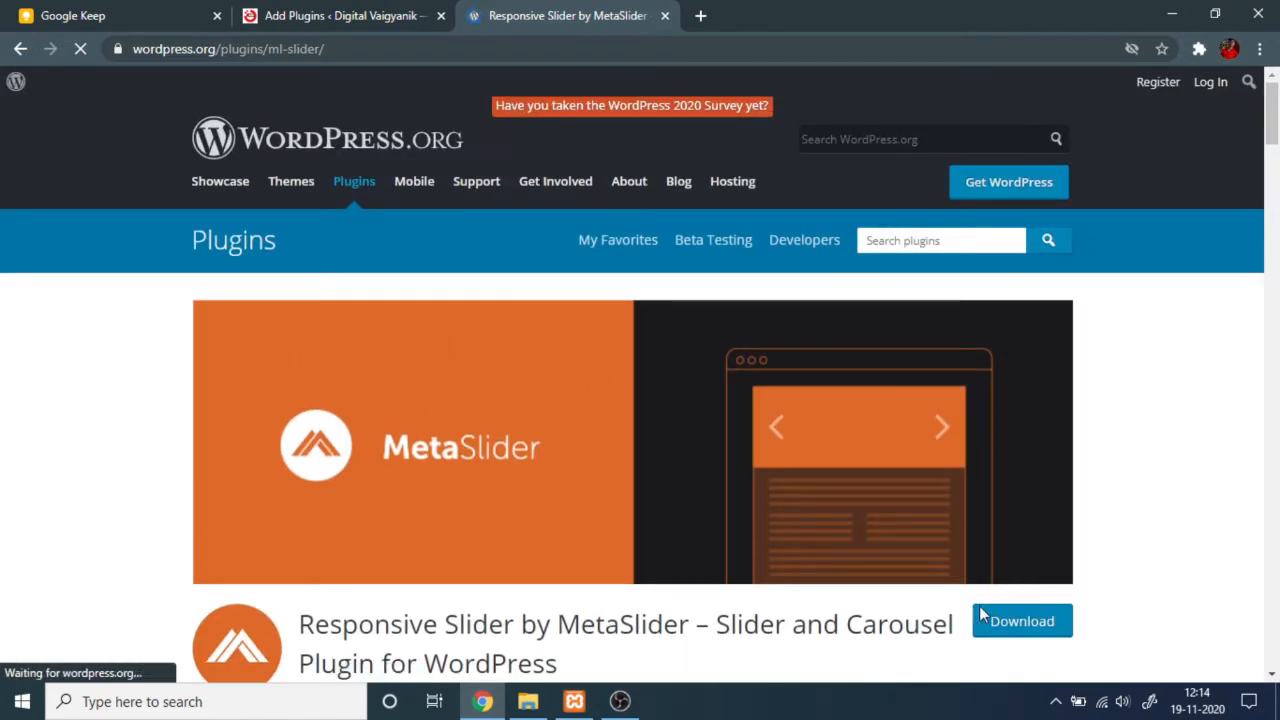
# Step: Copy the full title of the MetaSlider plugin from its WordPress.org page
pyautogui.moveTo(559, 663); pyautogui.dragTo(298, 628)
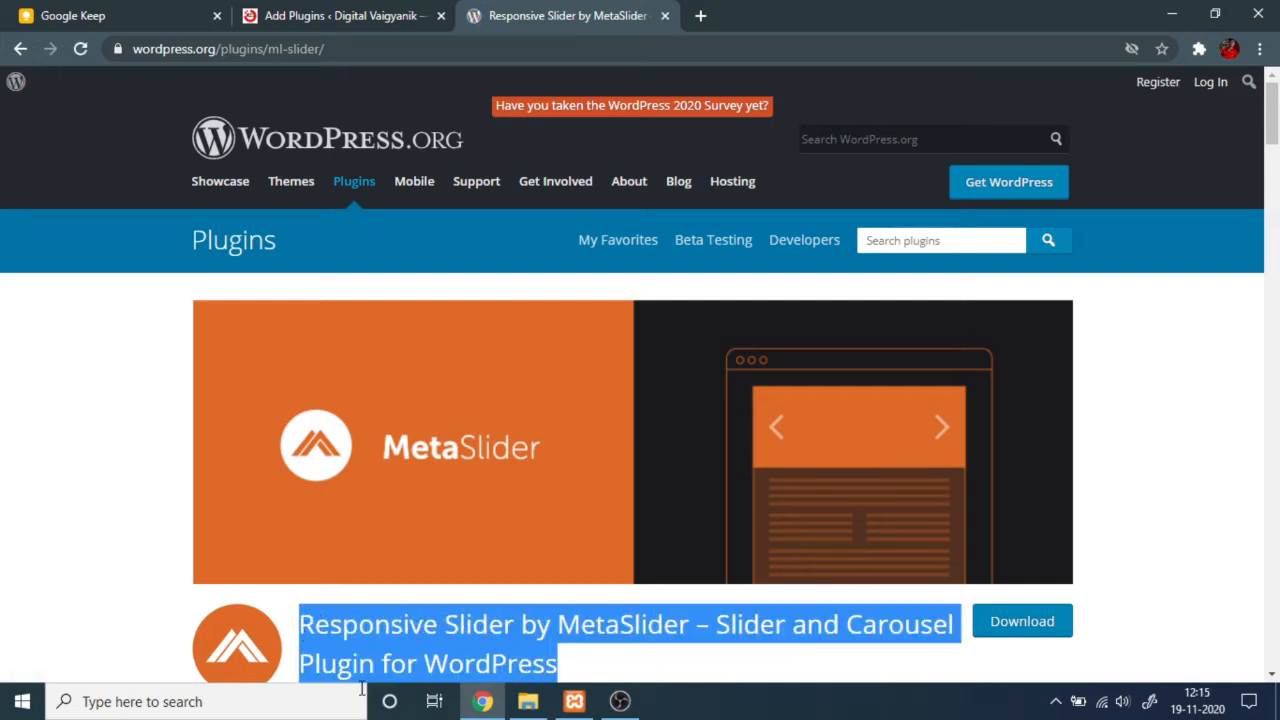
pyautogui.scroll(-1, 445, 680)
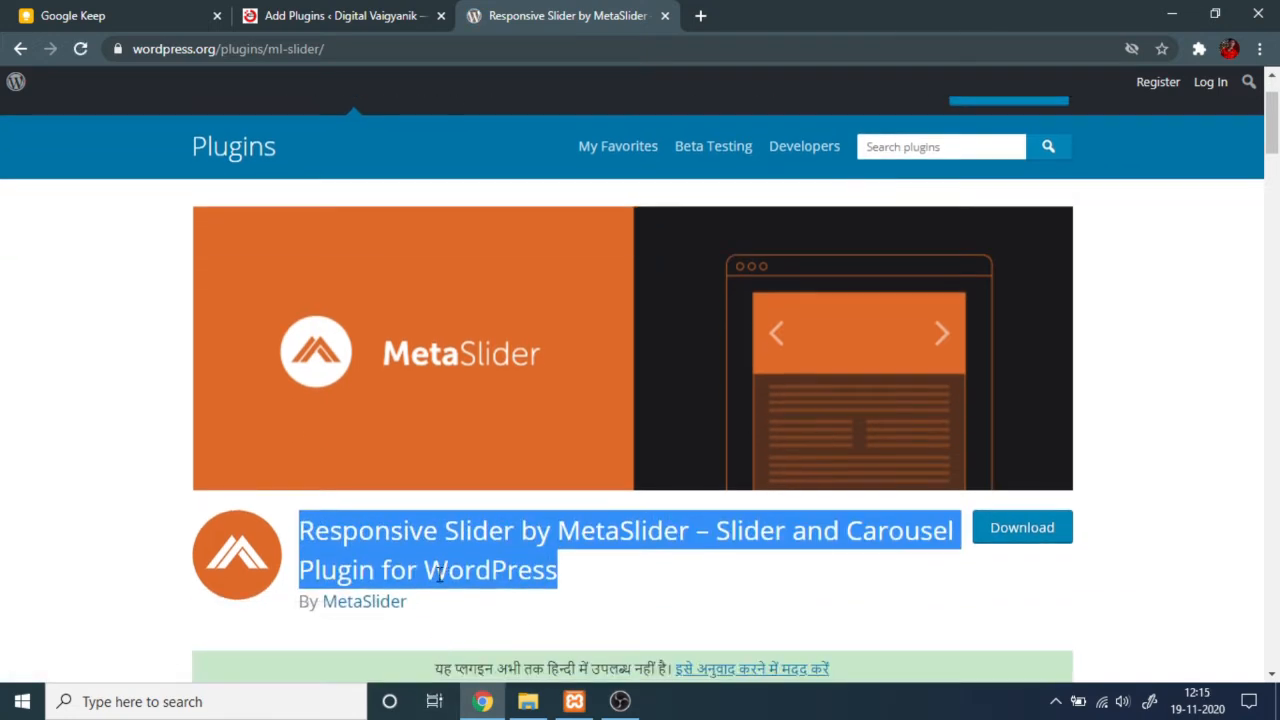
pyautogui.click(360, 10)
pyautogui.click(540, 14)
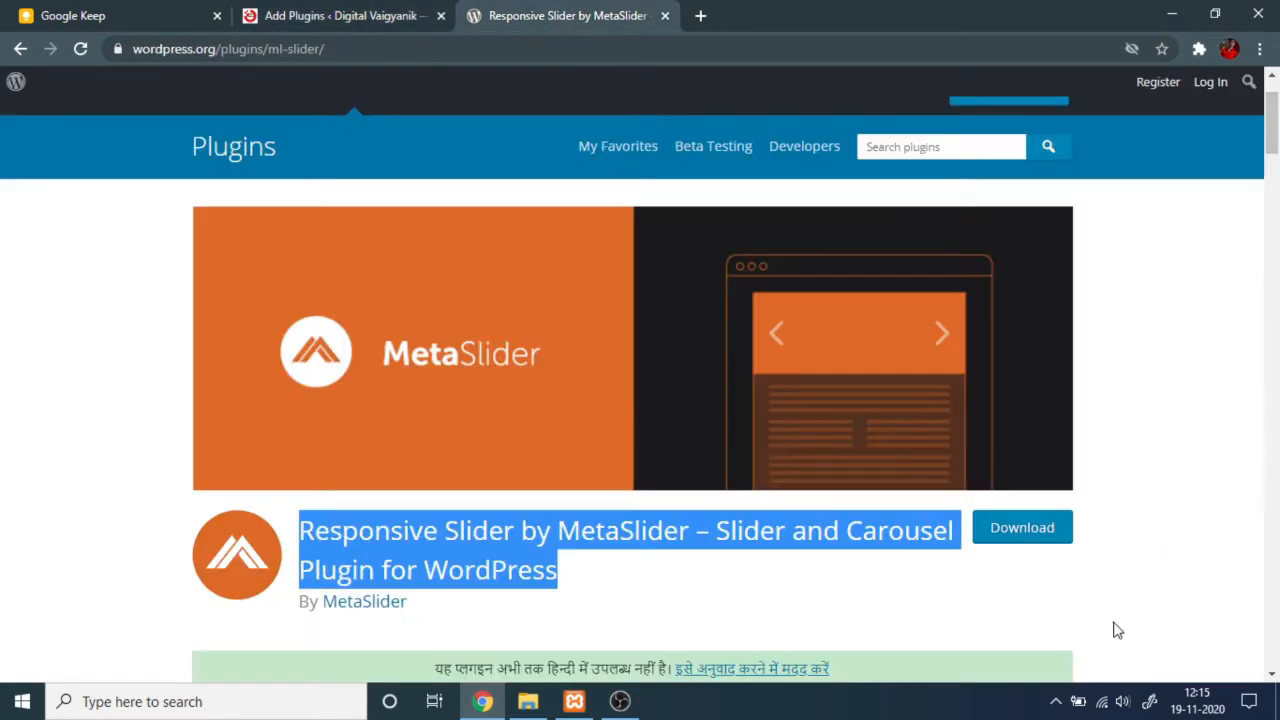
# Step: Search the Add Plugins page for "Responsive Slider by MetaSlider – Slider and Carousel Plugin for WordPress"
pyautogui.click(266, 14)
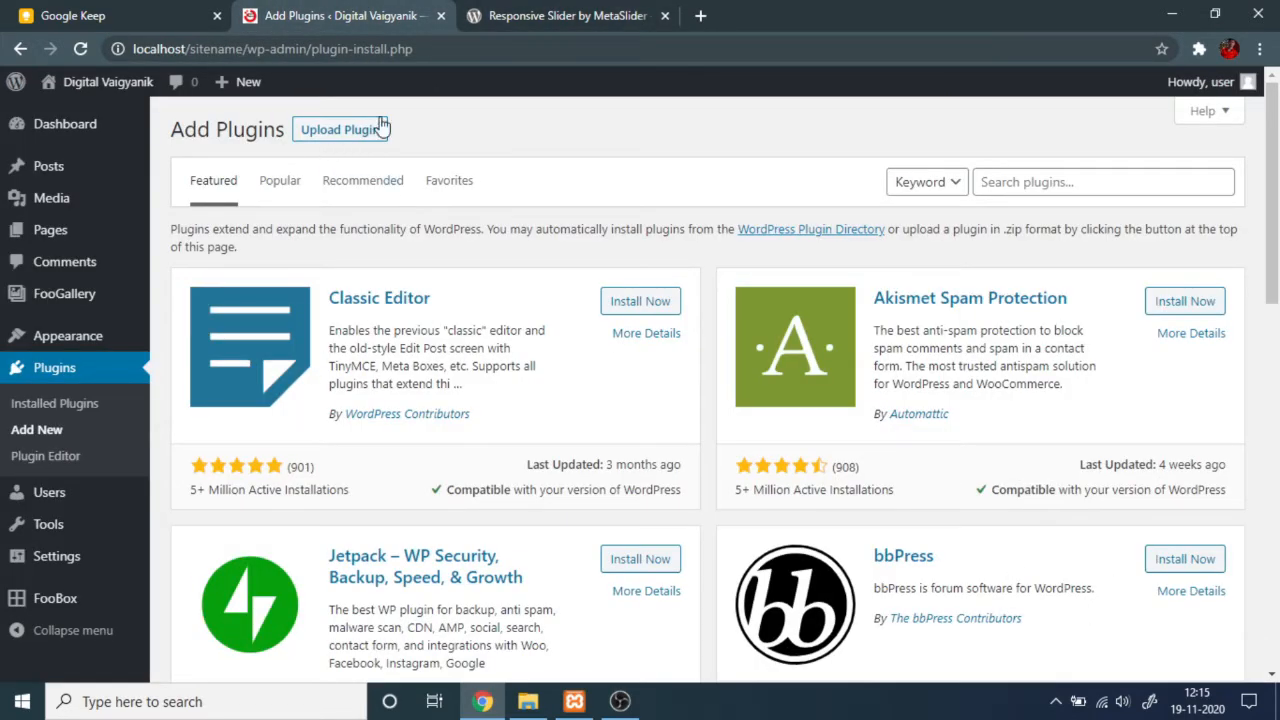
pyautogui.click(1031, 192)
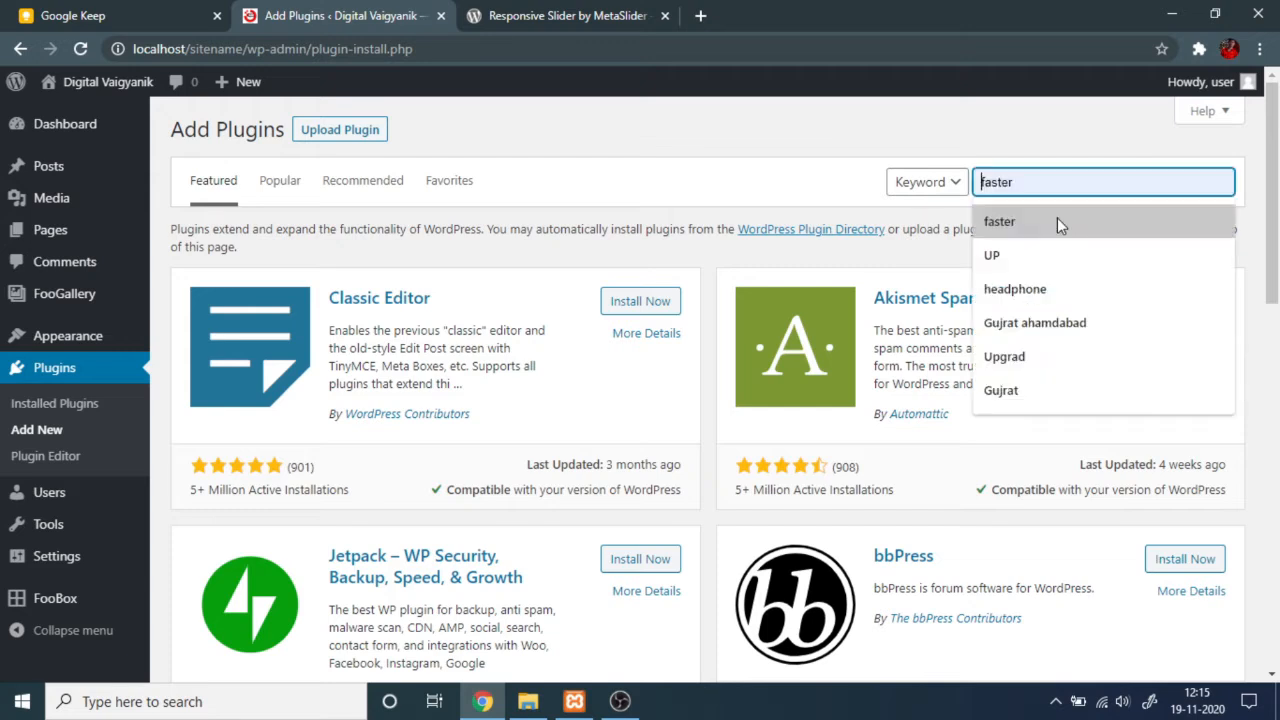
pyautogui.hotkey('ctrl', 'v')
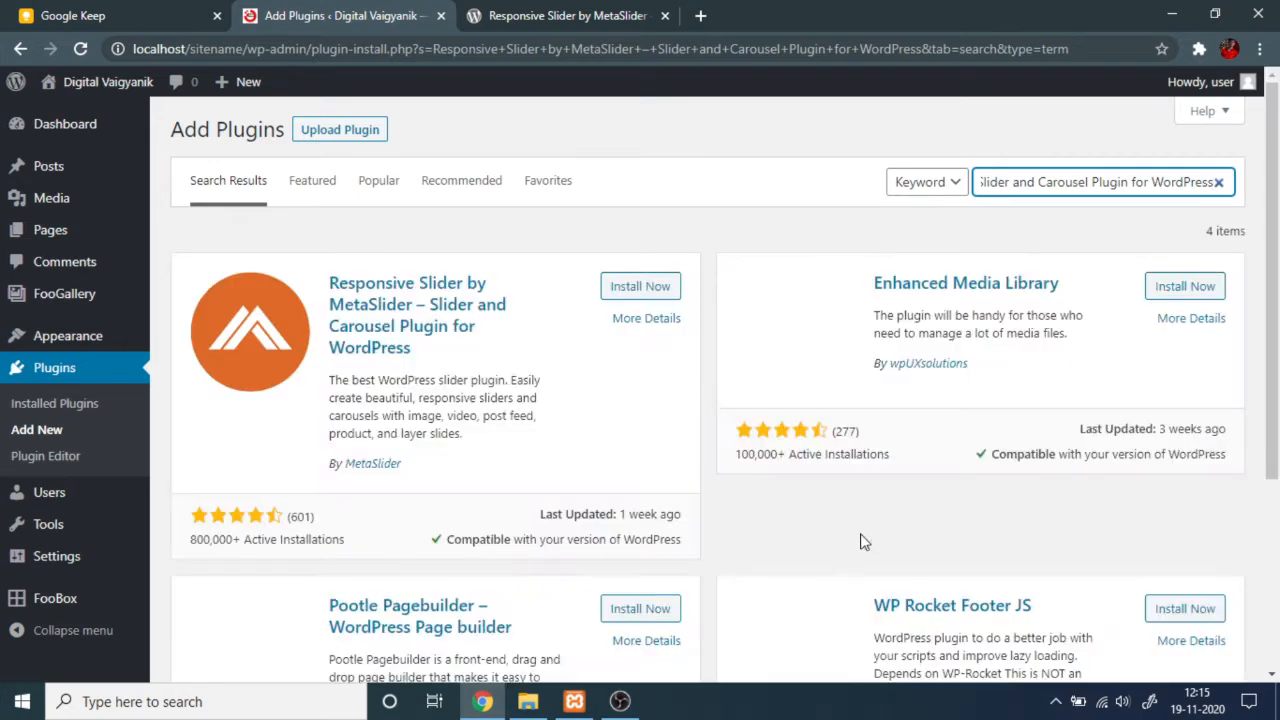
# Step: Install and activate the Responsive Slider by MetaSlider plugin
pyautogui.click(624, 288)
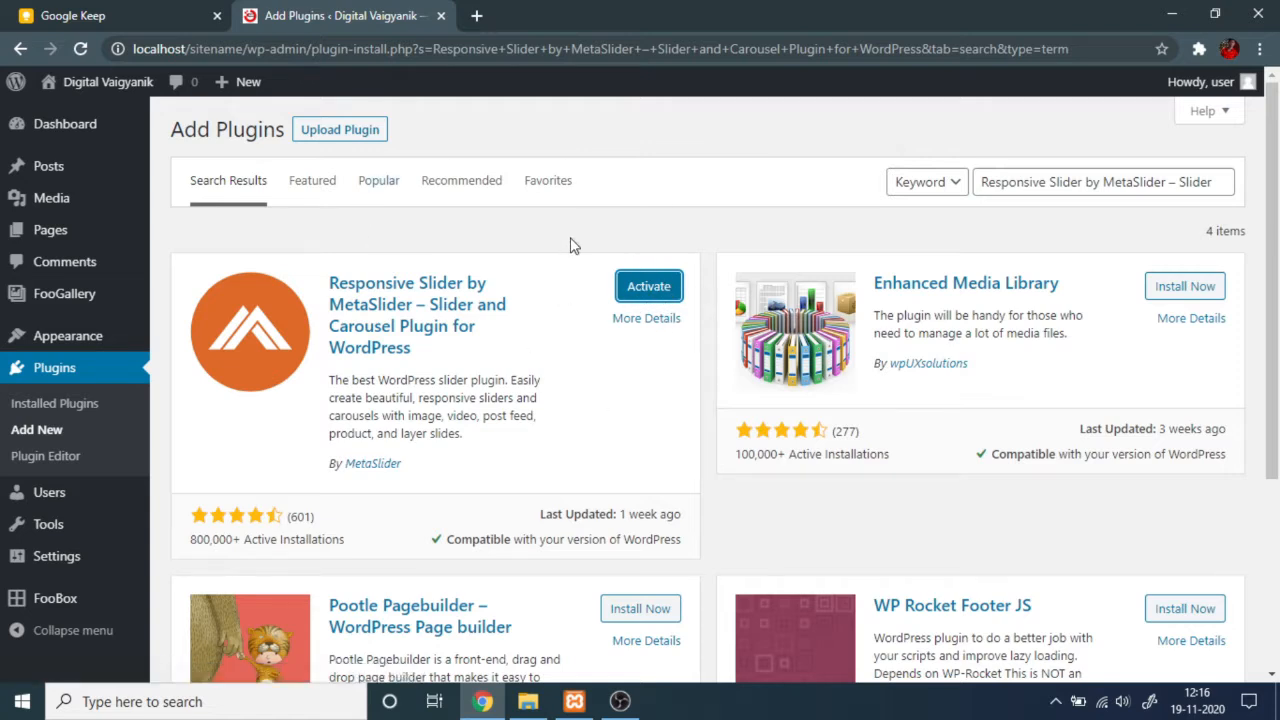
pyautogui.click(645, 287)
pyautogui.moveTo(12, 544)
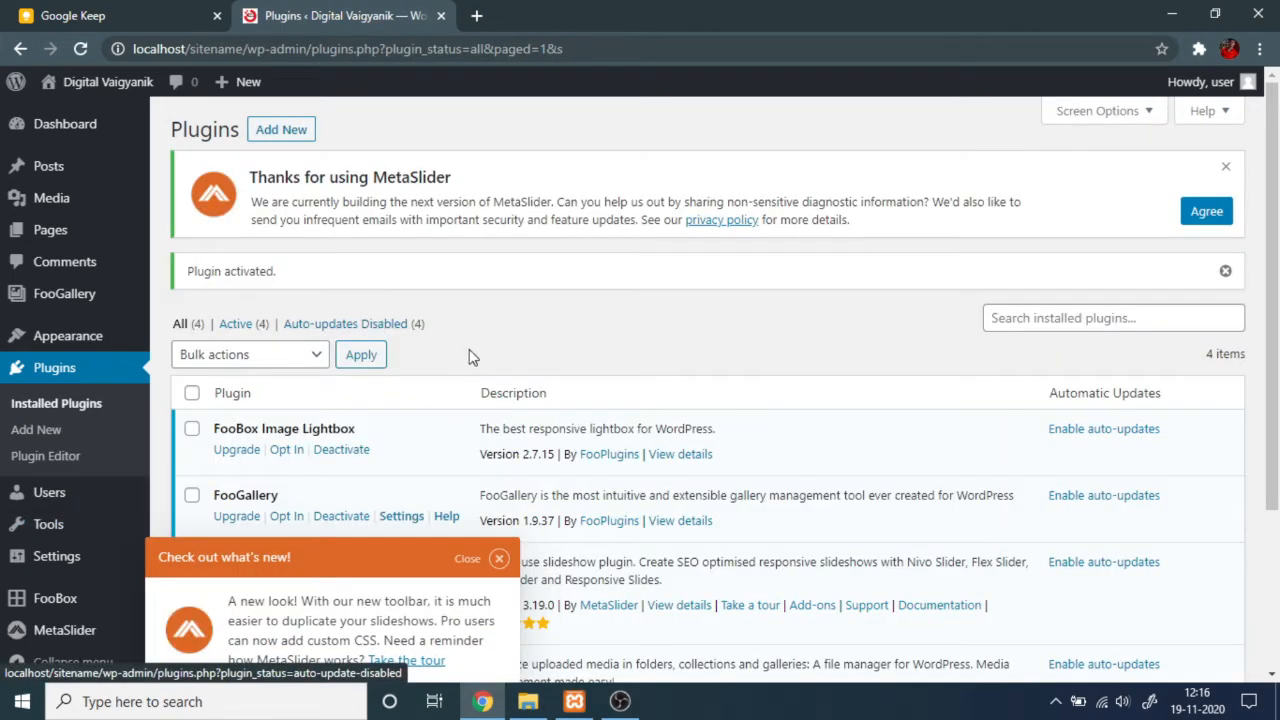
pyautogui.hotkey('alt', 'Tab')
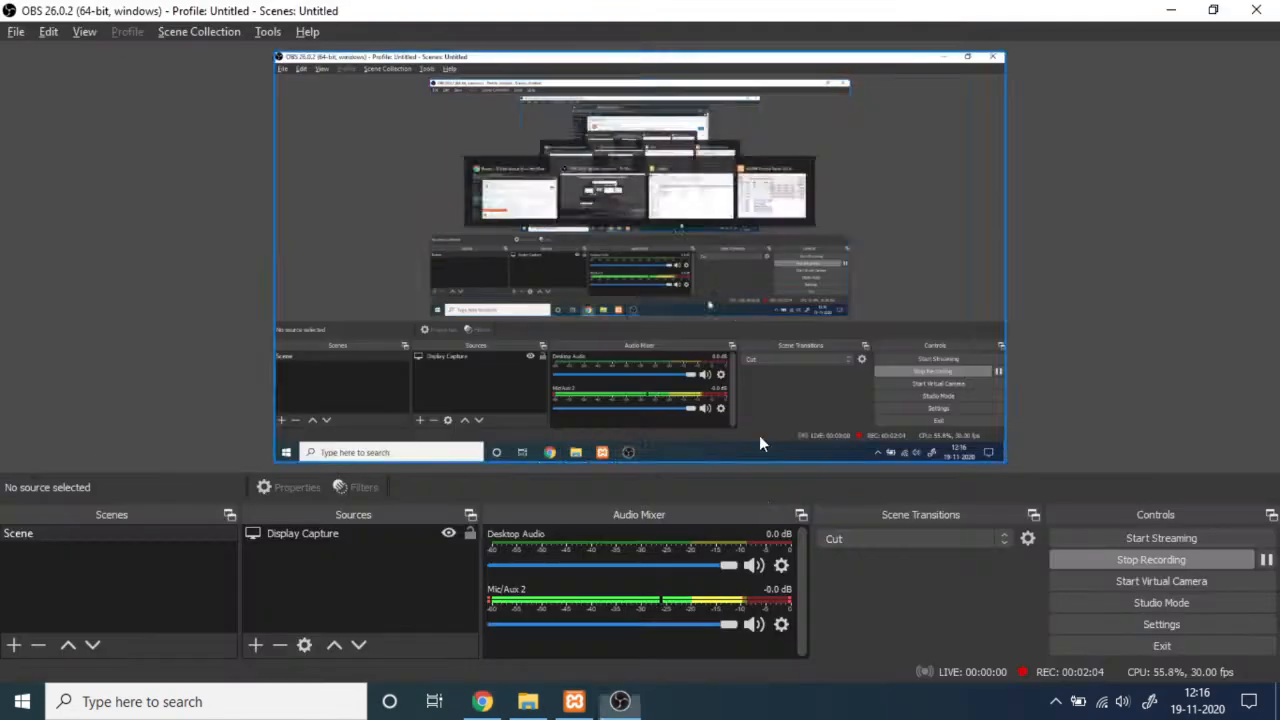
pyautogui.hotkey('alt', 'Tab')
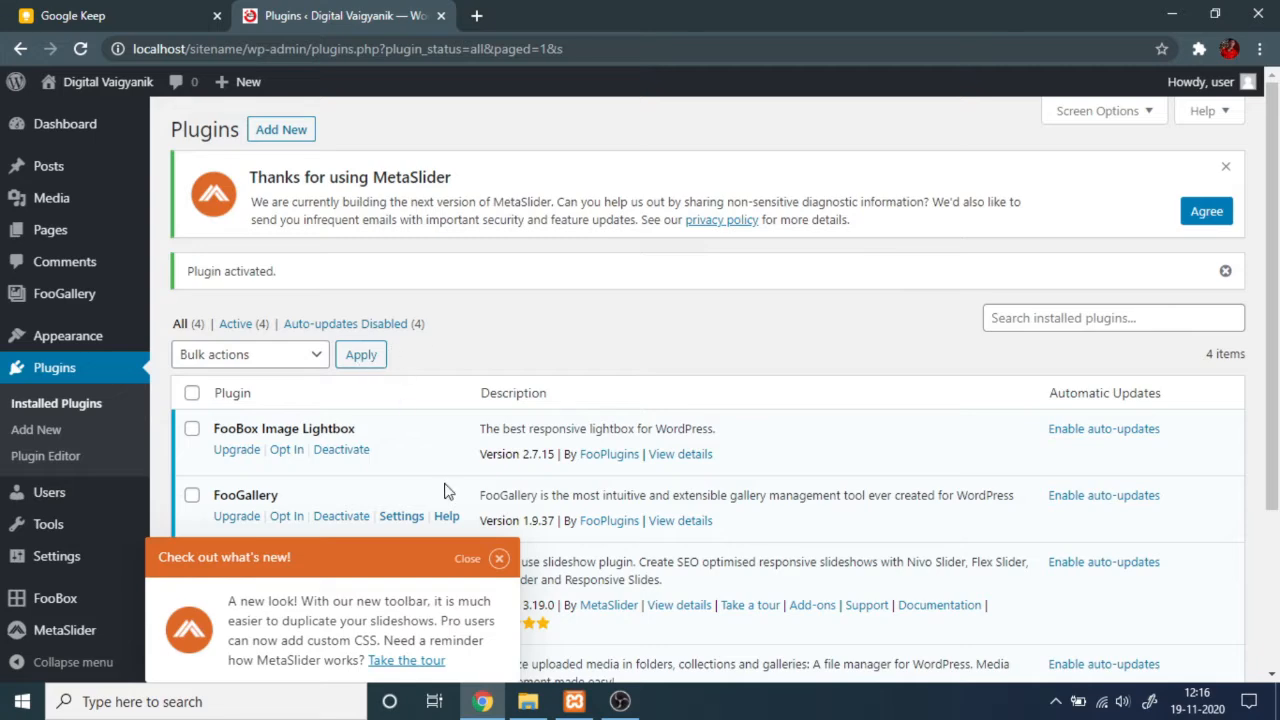
# Step: Dismiss MetaSlider's "Check out what's new!" notice and look through the installed plugins list
pyautogui.click(488, 561)
pyautogui.scroll(-3, 305, 406)
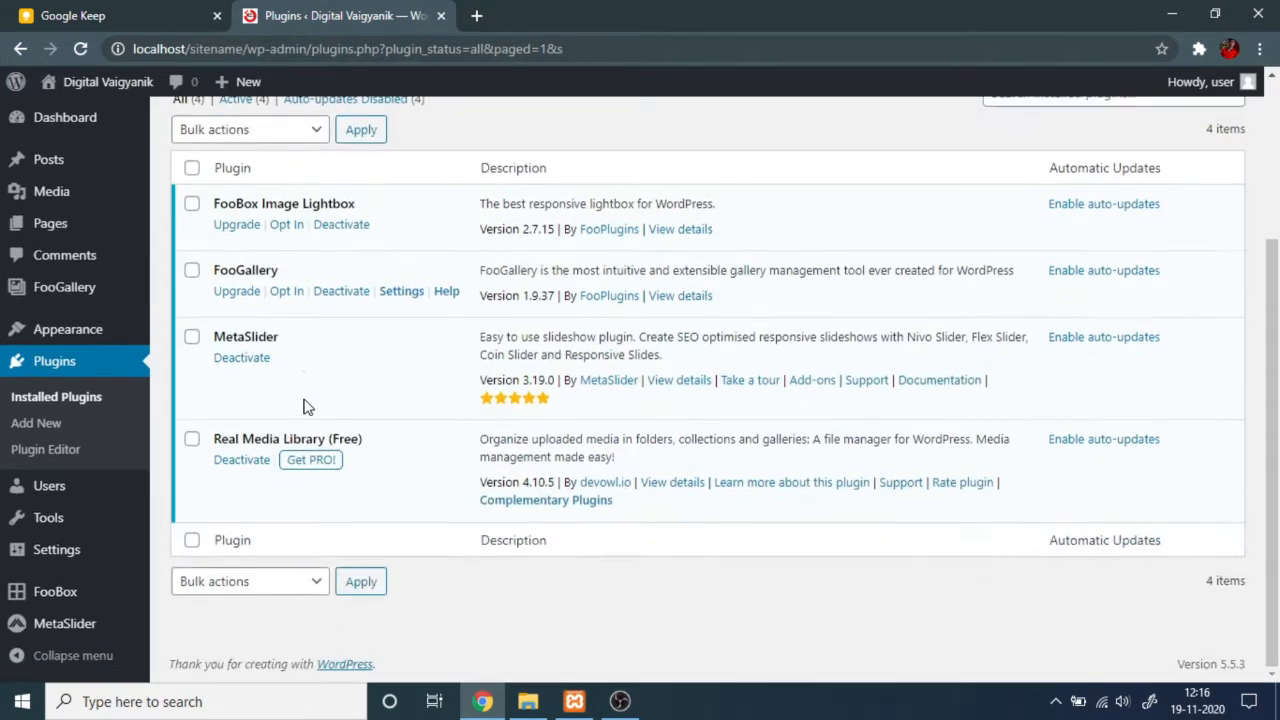
pyautogui.scroll(3, 217, 423)
pyautogui.scroll(-3, 217, 450)
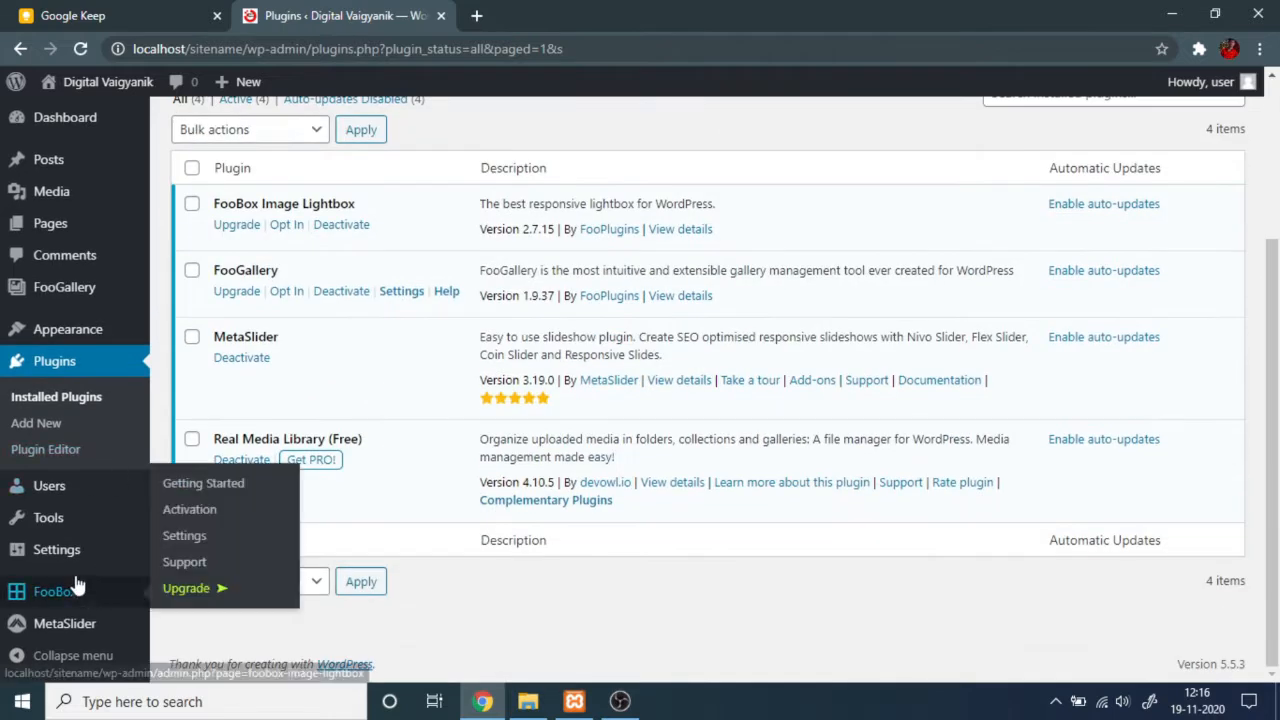
# Step: Open the MetaSlider page and agree to share non-sensitive diagnostic information
pyautogui.moveTo(25, 630)
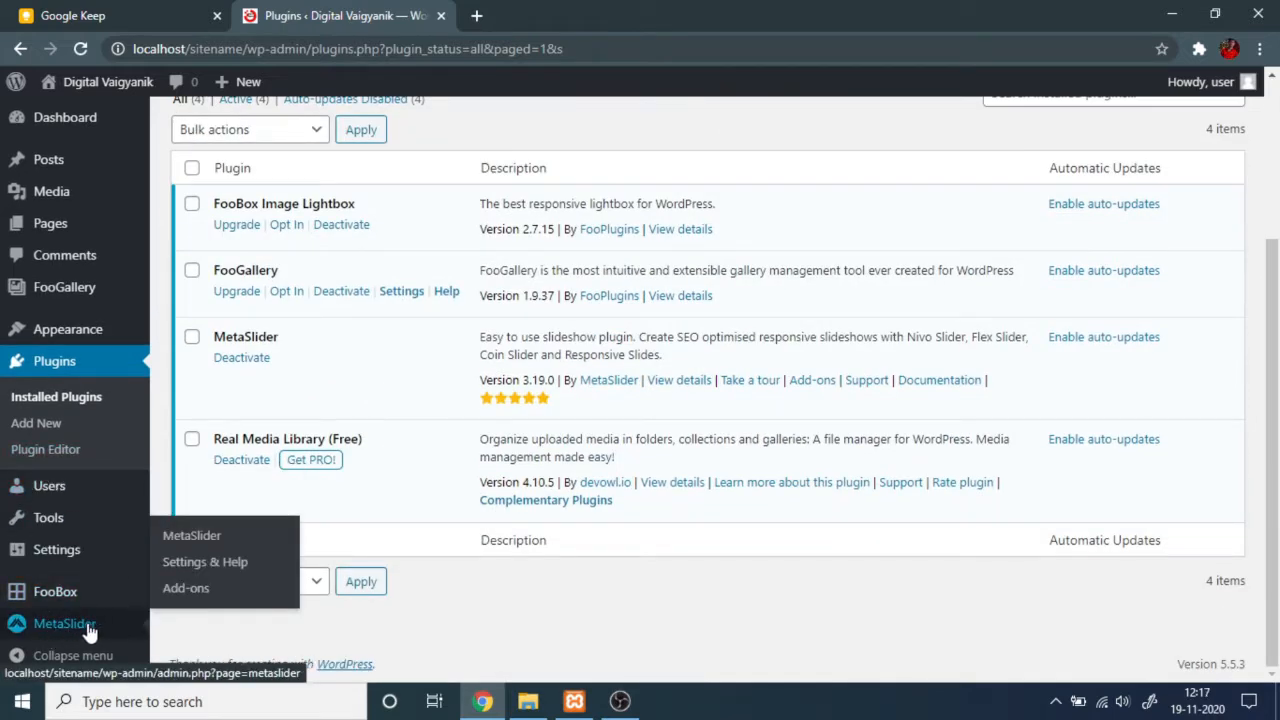
pyautogui.click(197, 538)
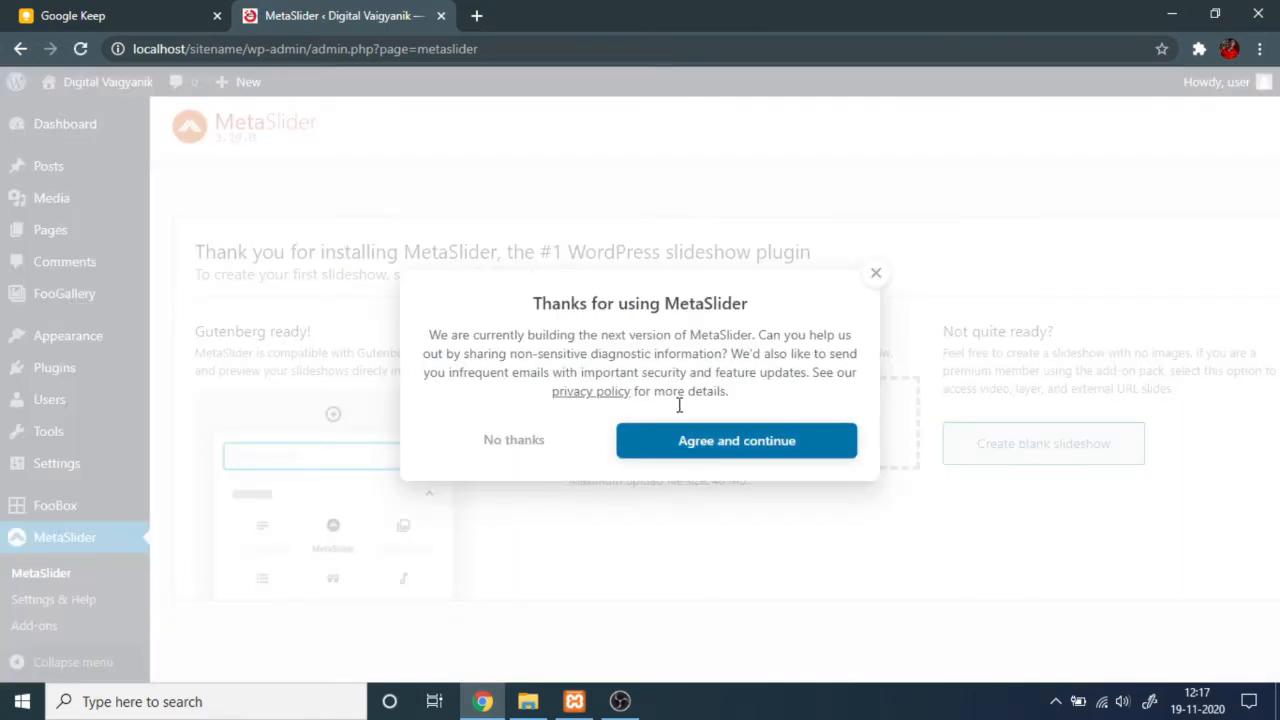
pyautogui.click(735, 441)
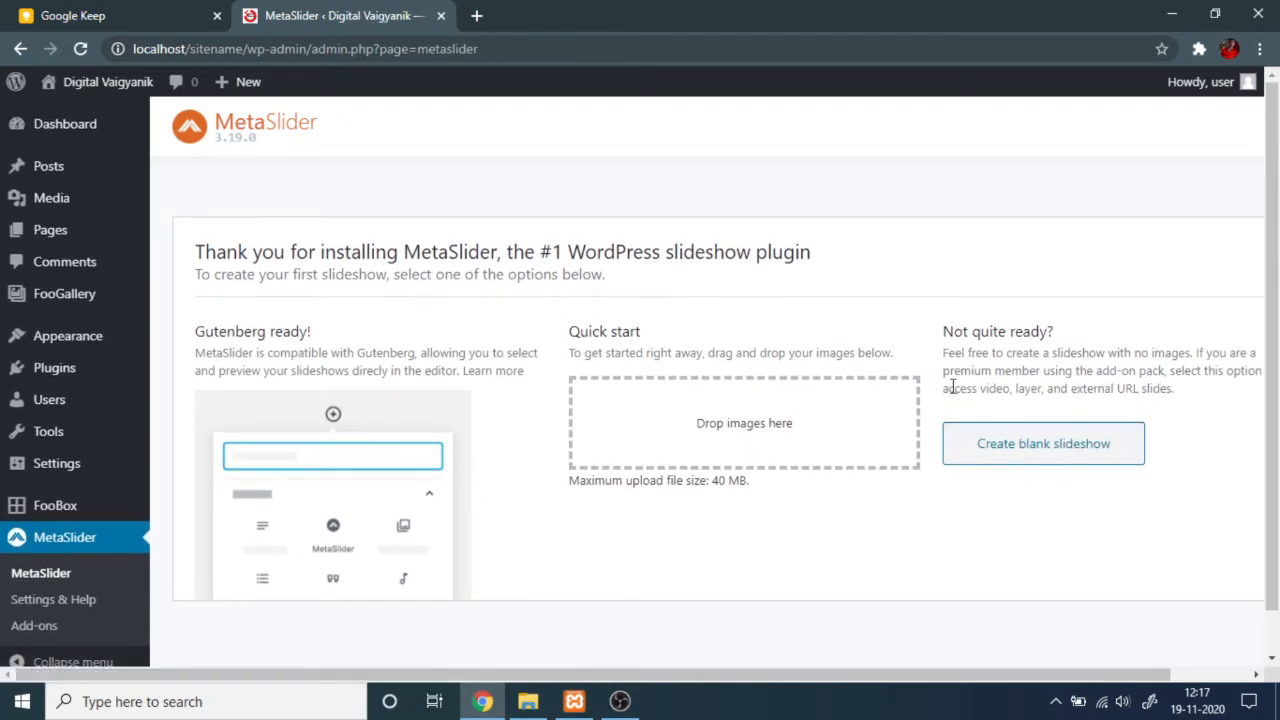
# Step: Create a blank slideshow in MetaSlider and rename it "Slider"
pyautogui.click(1043, 446)
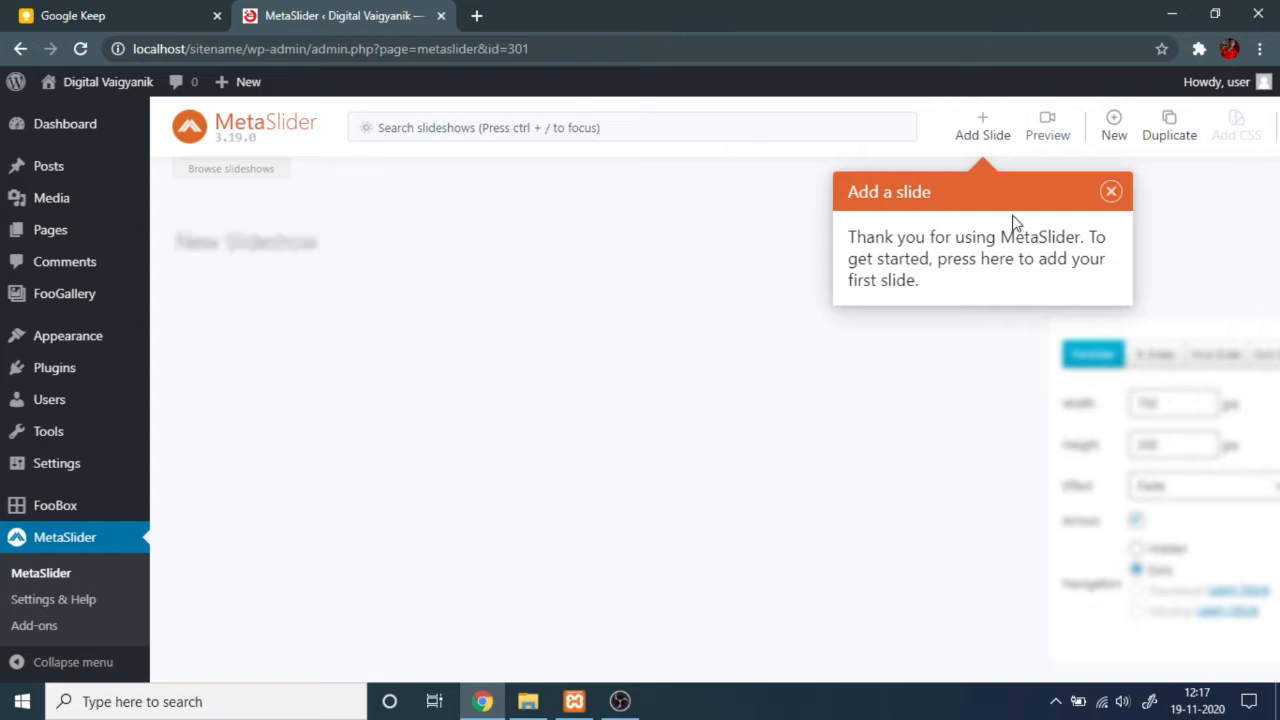
pyautogui.click(1110, 191)
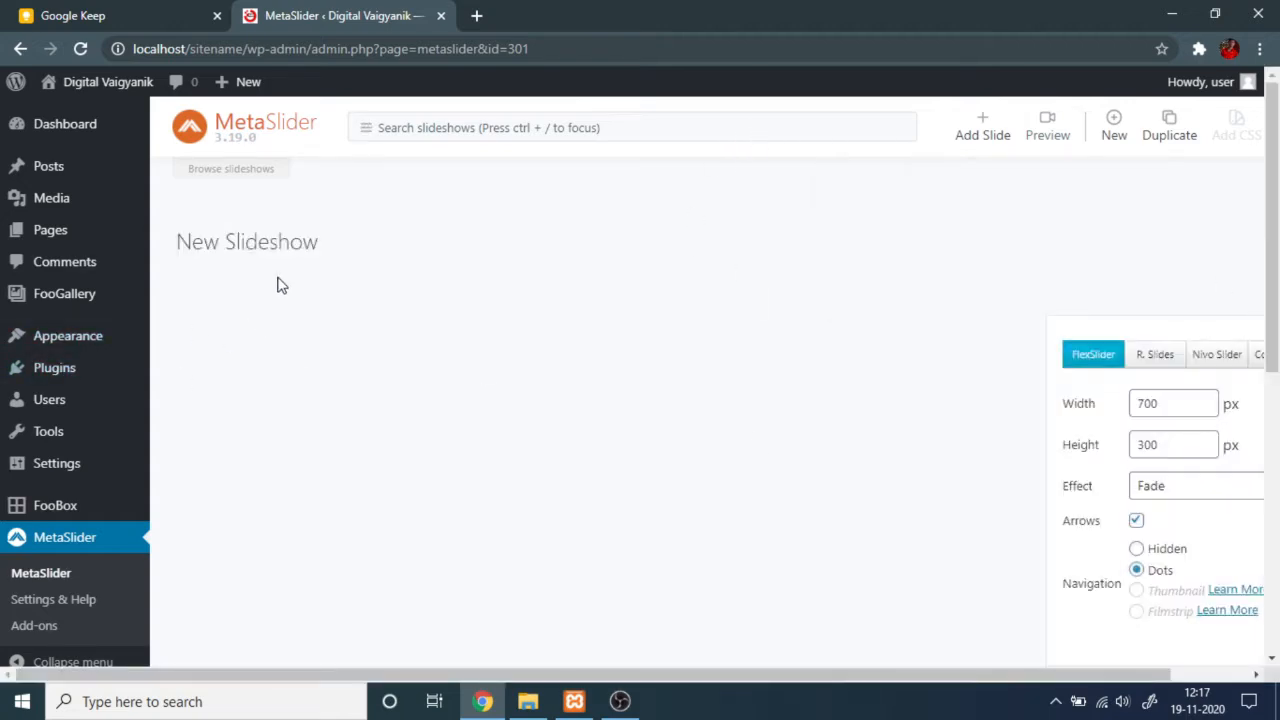
pyautogui.click(410, 246)
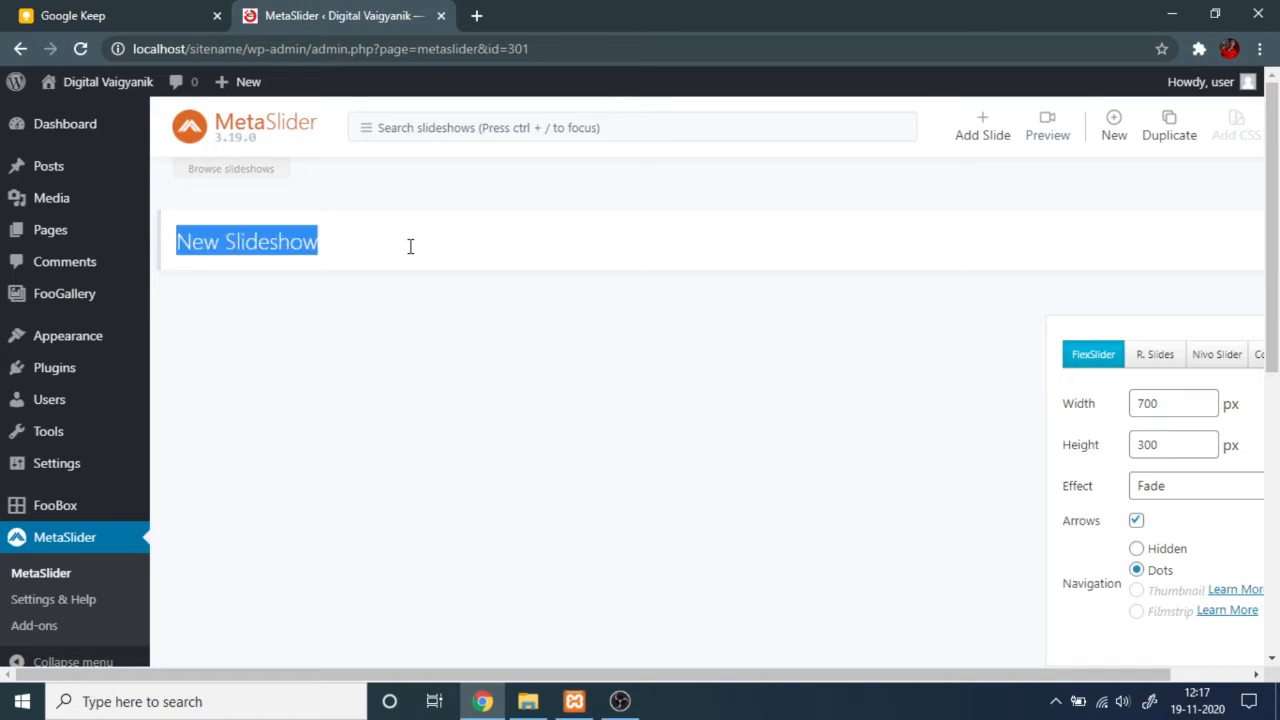
pyautogui.write('New')
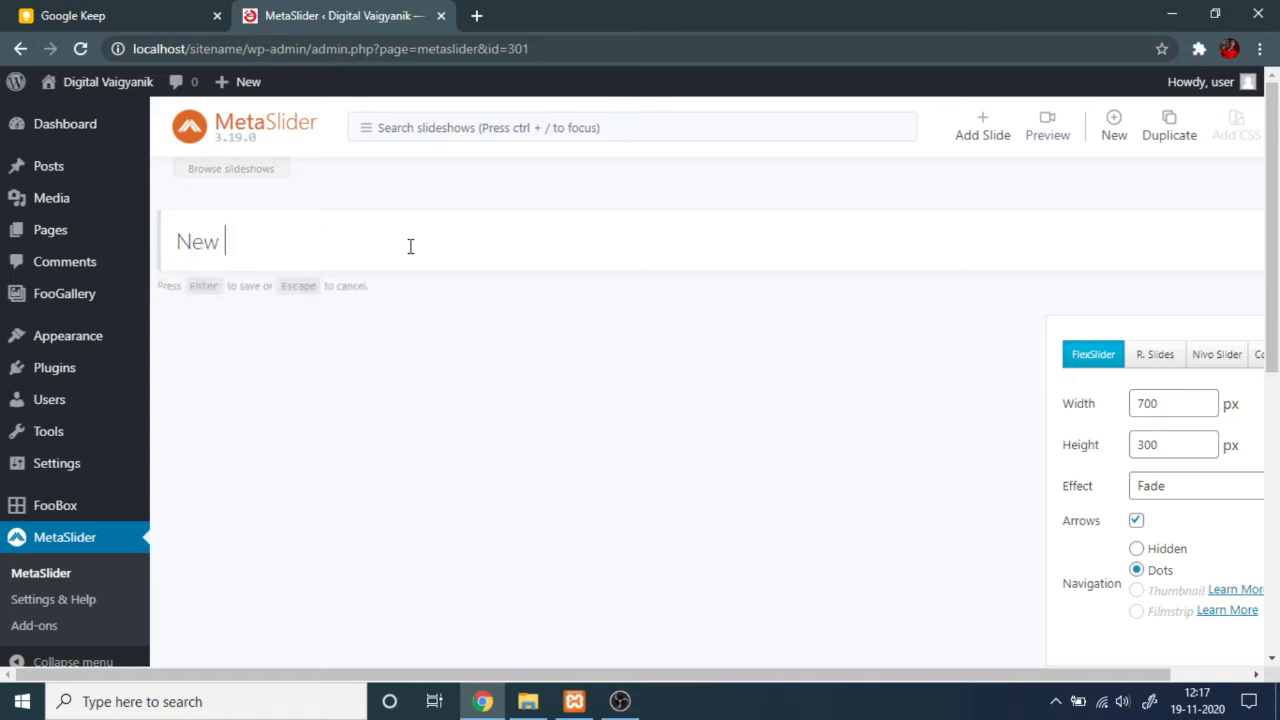
pyautogui.press('BackSpace')
pyautogui.press('BackSpace')
pyautogui.press('BackSpace')
pyautogui.press('BackSpace')
# Step: Add the first three images of the media library to the slideshow as image slides
pyautogui.click(968, 132)
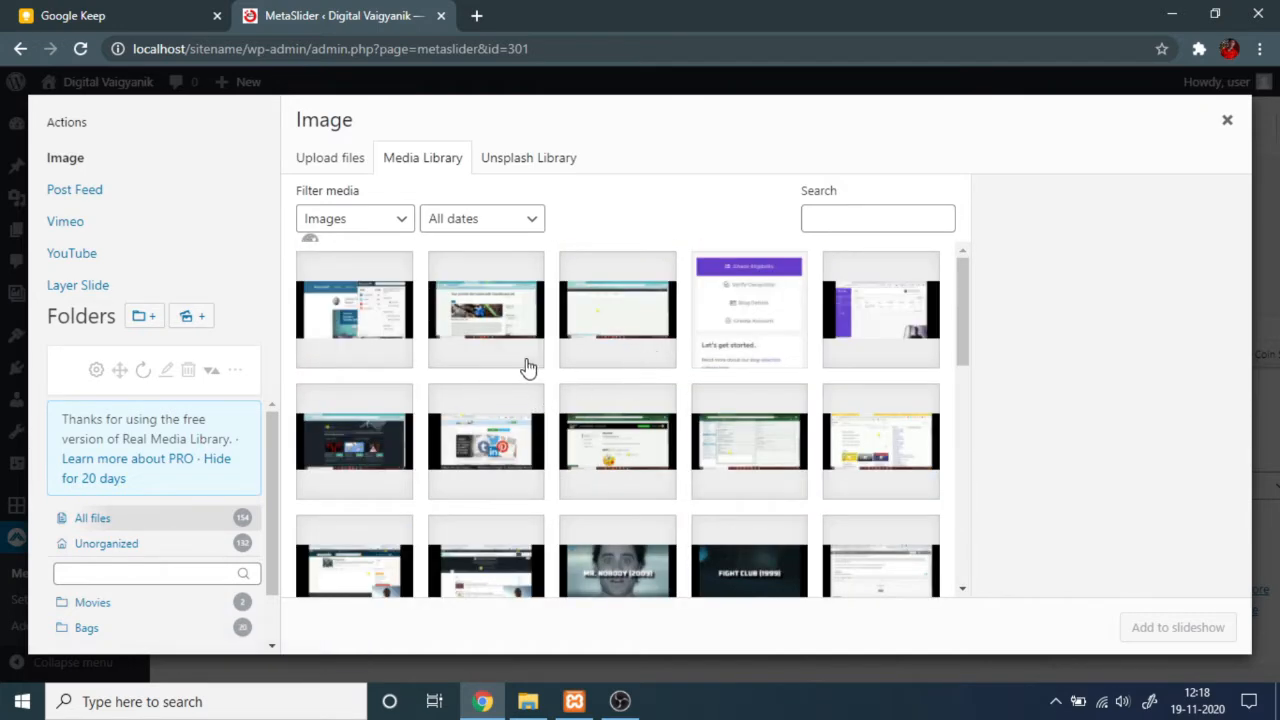
pyautogui.click(352, 318)
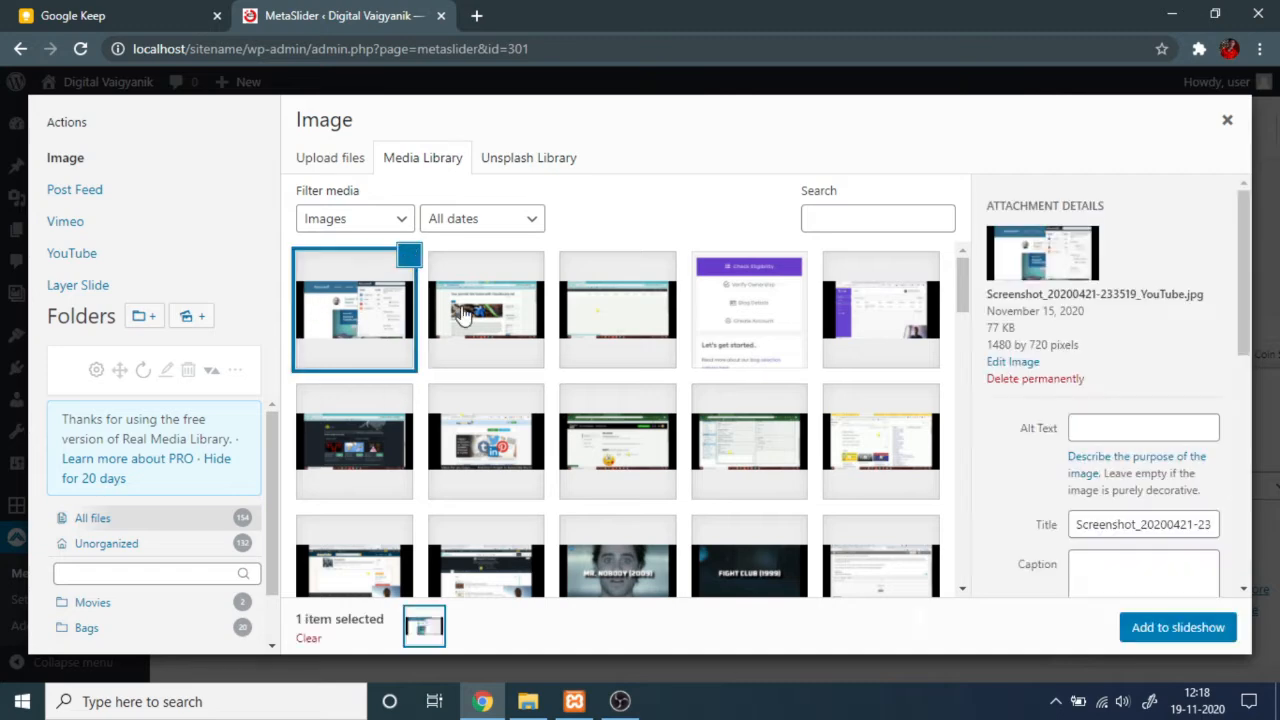
pyautogui.click(480, 315)
pyautogui.click(618, 300)
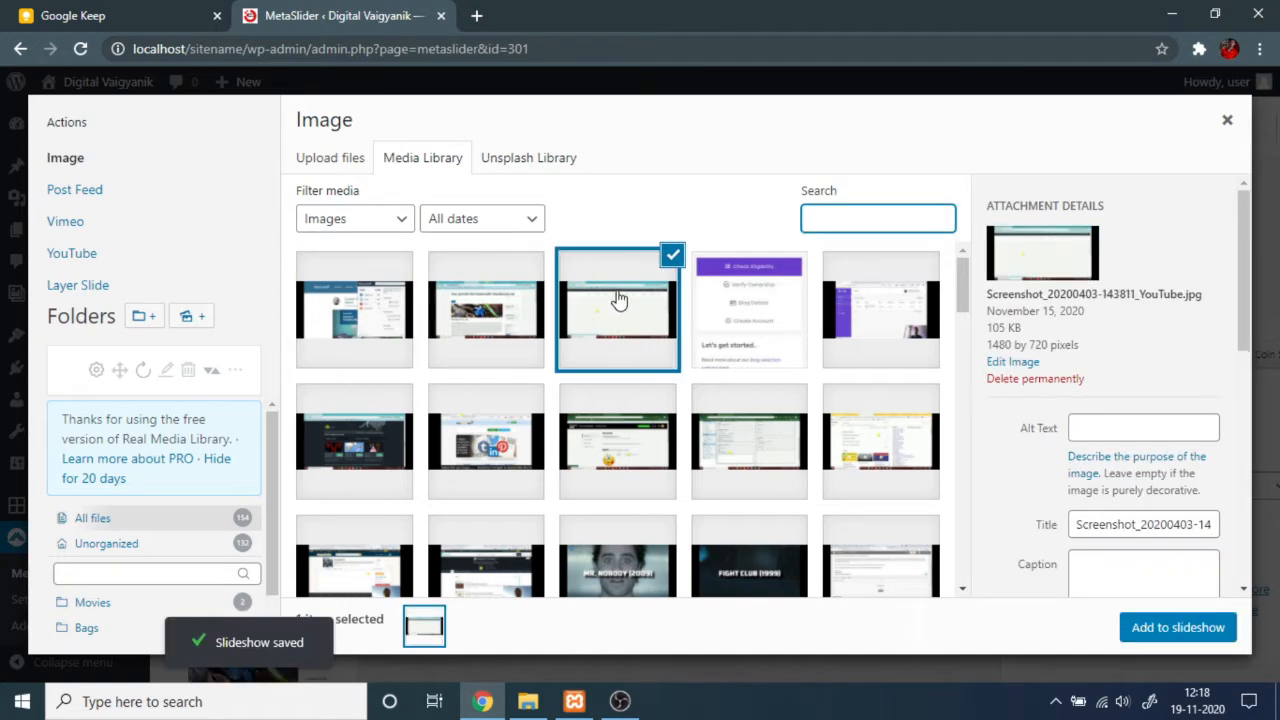
pyautogui.click(1178, 627)
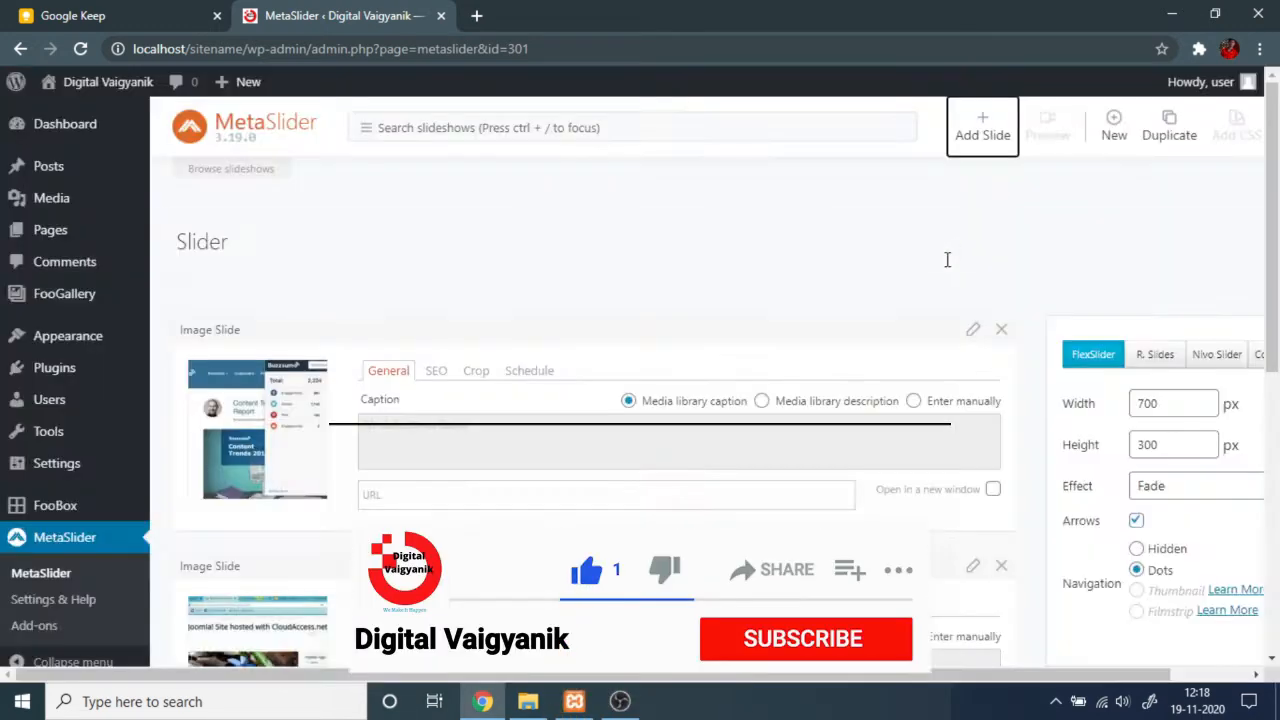
# Step: Add more media library images to the slideshow as image slides, including the fifth image in the library
pyautogui.click(988, 130)
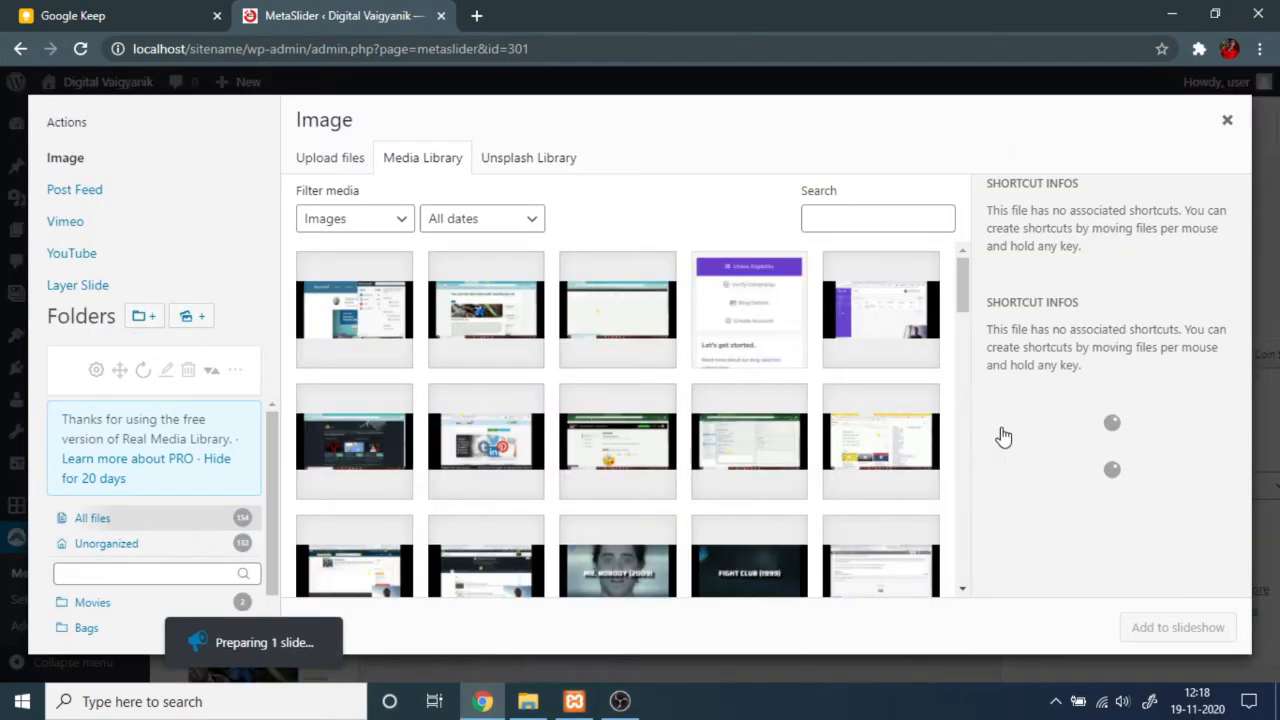
pyautogui.click(880, 310)
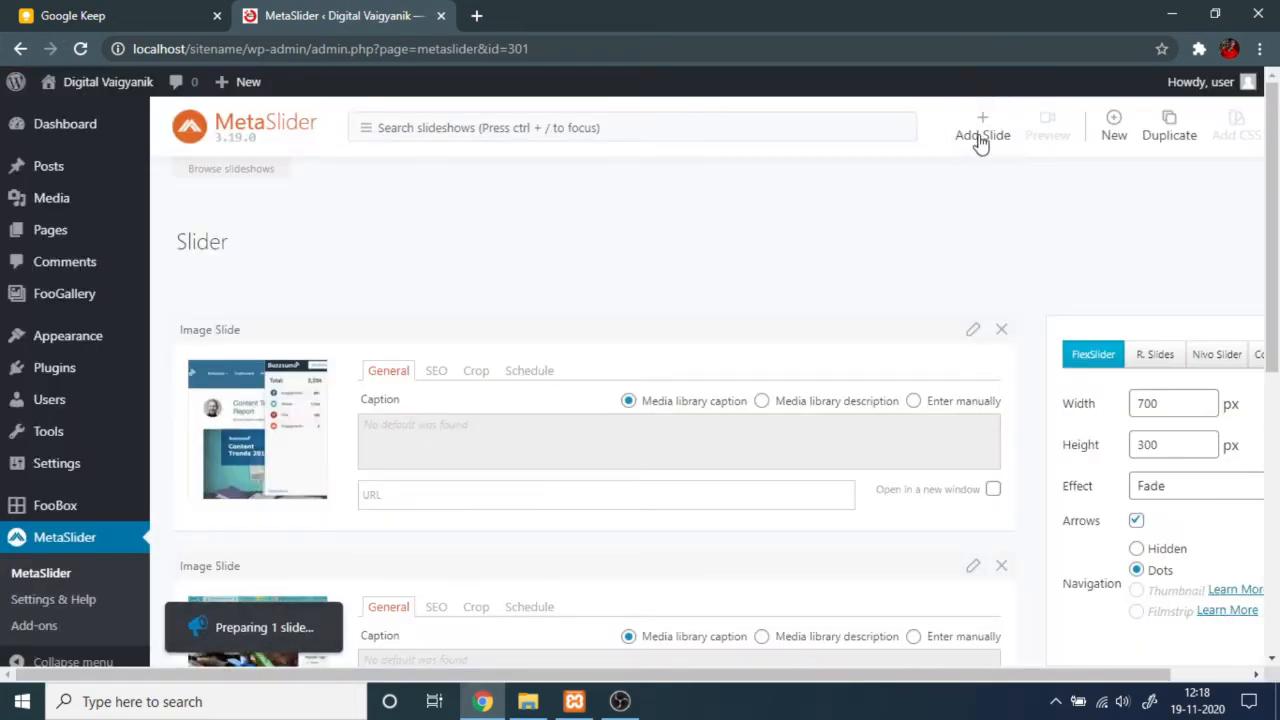
pyautogui.click(981, 138)
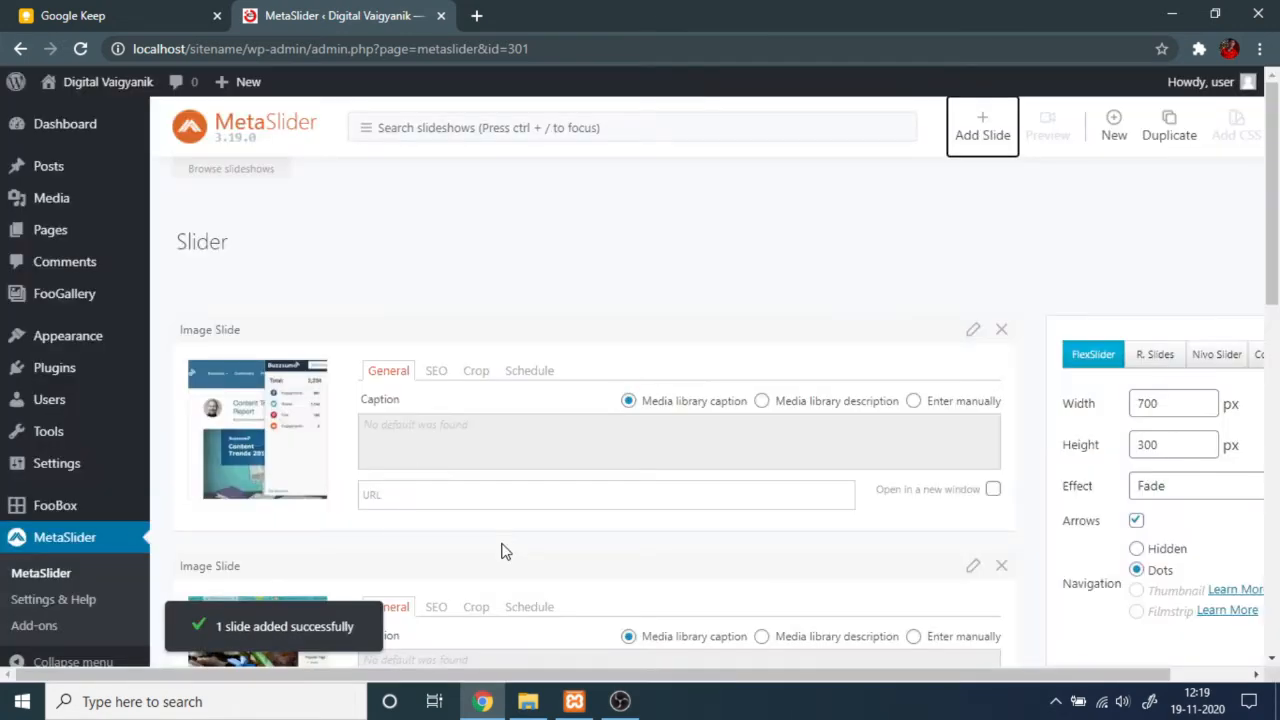
# Step: Look through all image slides in the slideshow, from the first to the last
pyautogui.scroll(-5, 600, 491)
pyautogui.scroll(5, 586, 494)
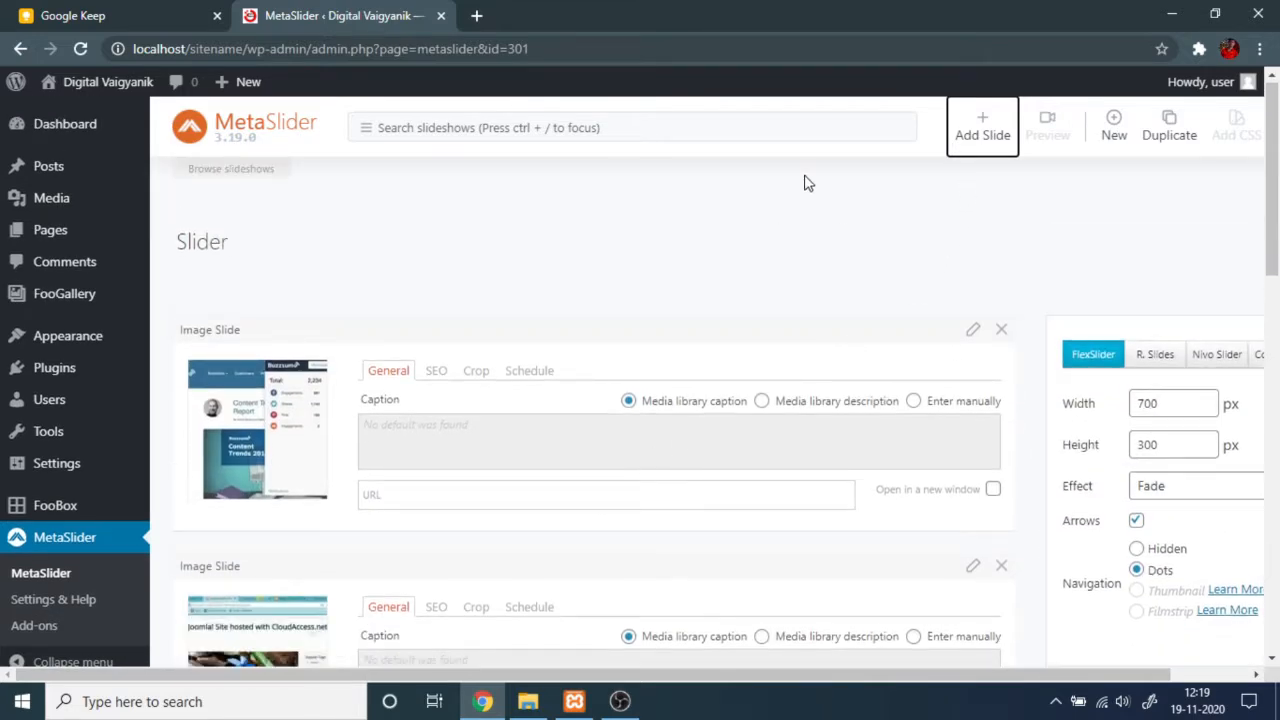
pyautogui.scroll(-5, 451, 357)
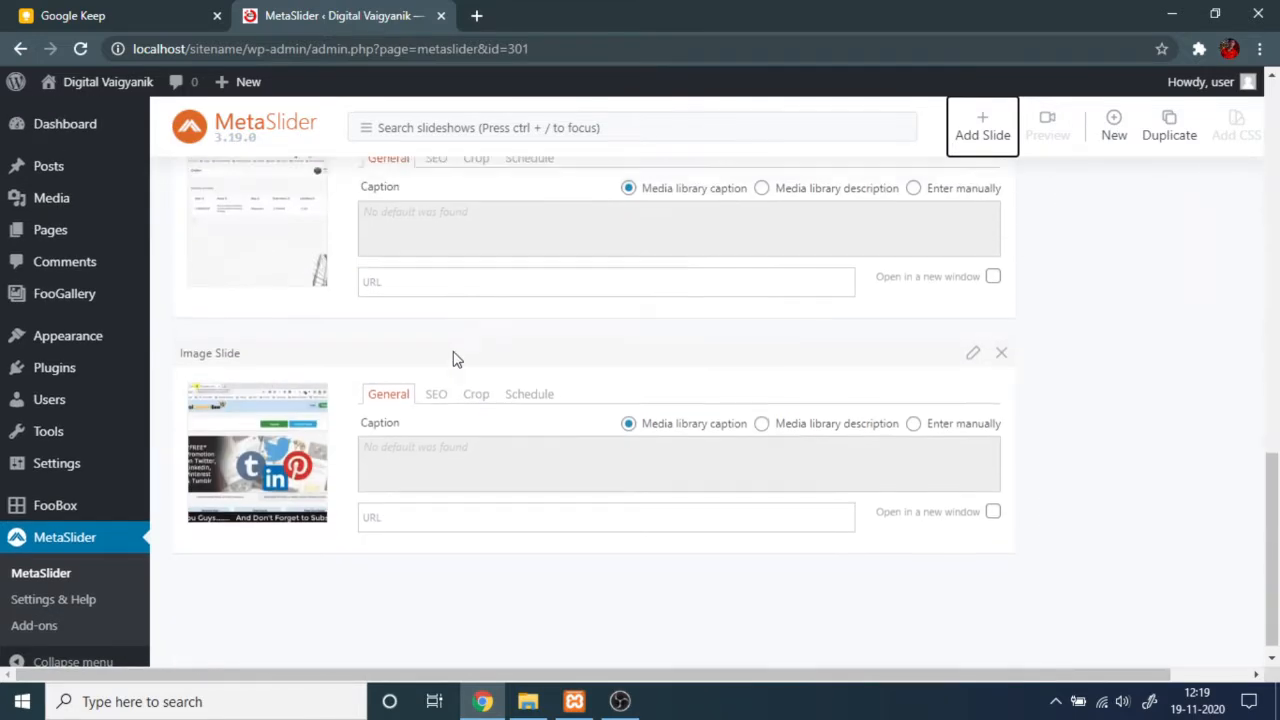
pyautogui.scroll(3, 451, 377)
pyautogui.scroll(3, 451, 377)
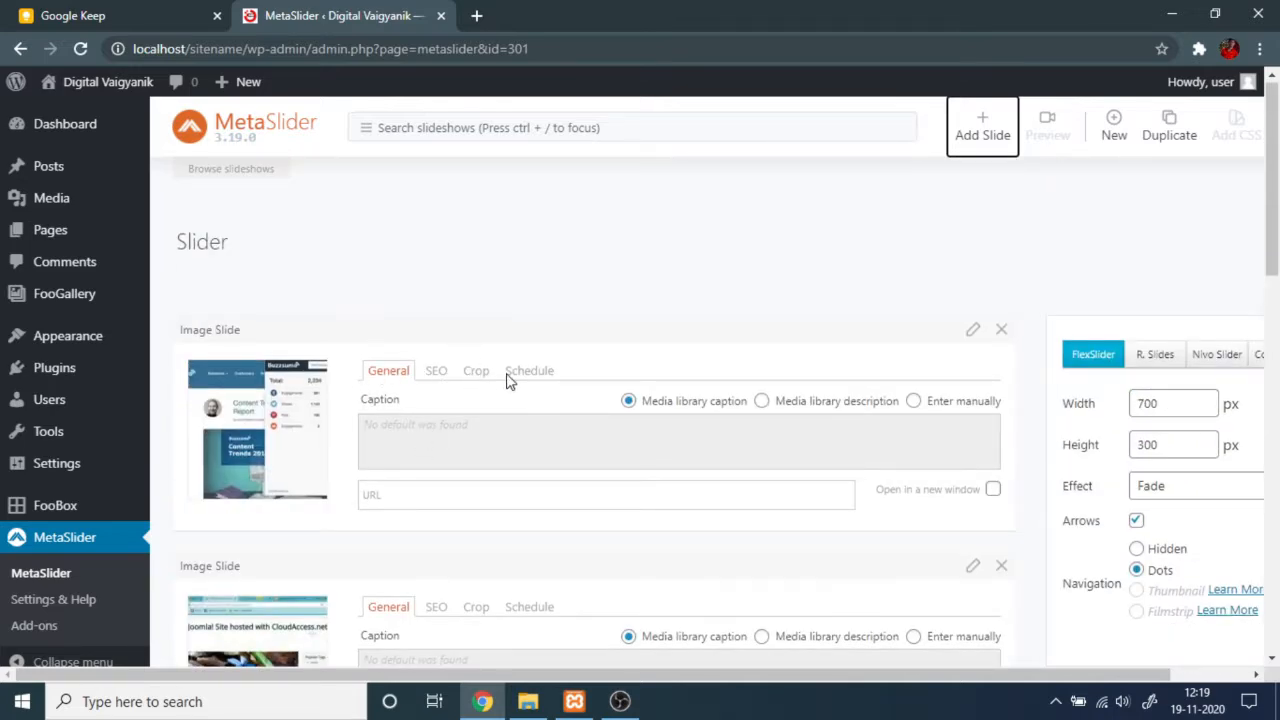
pyautogui.scroll(-5, 330, 426)
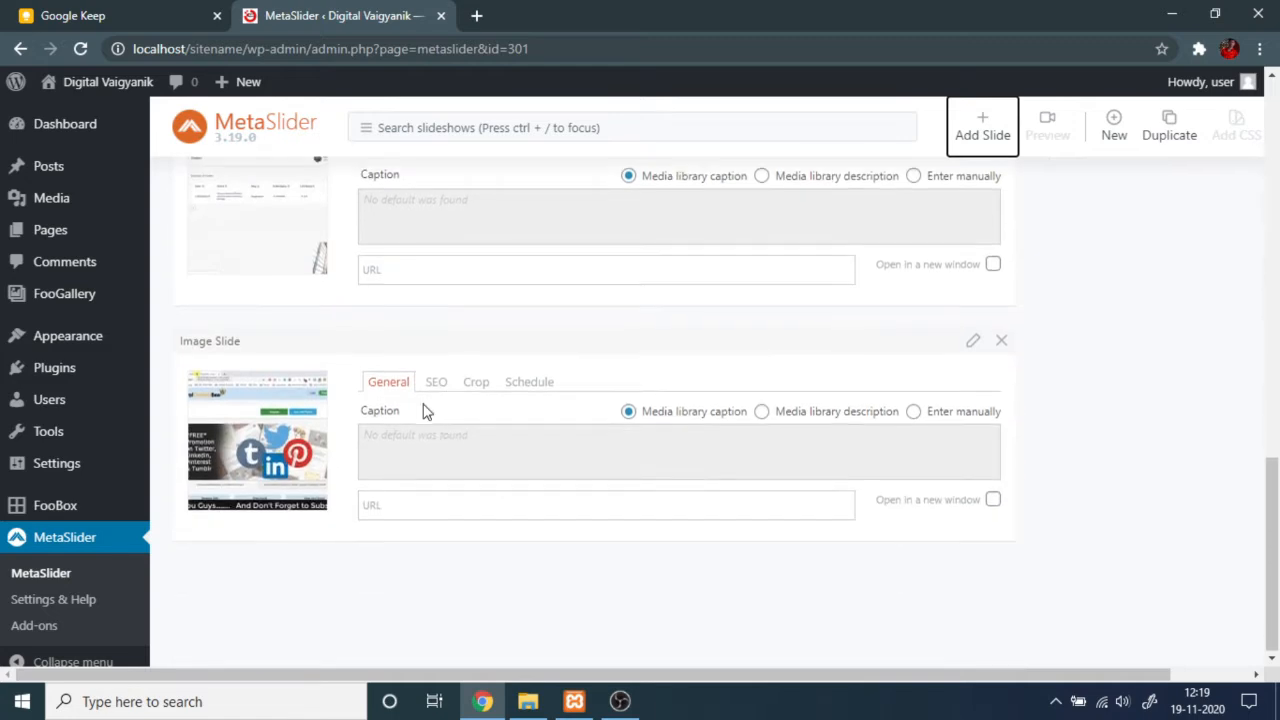
pyautogui.scroll(5, 423, 415)
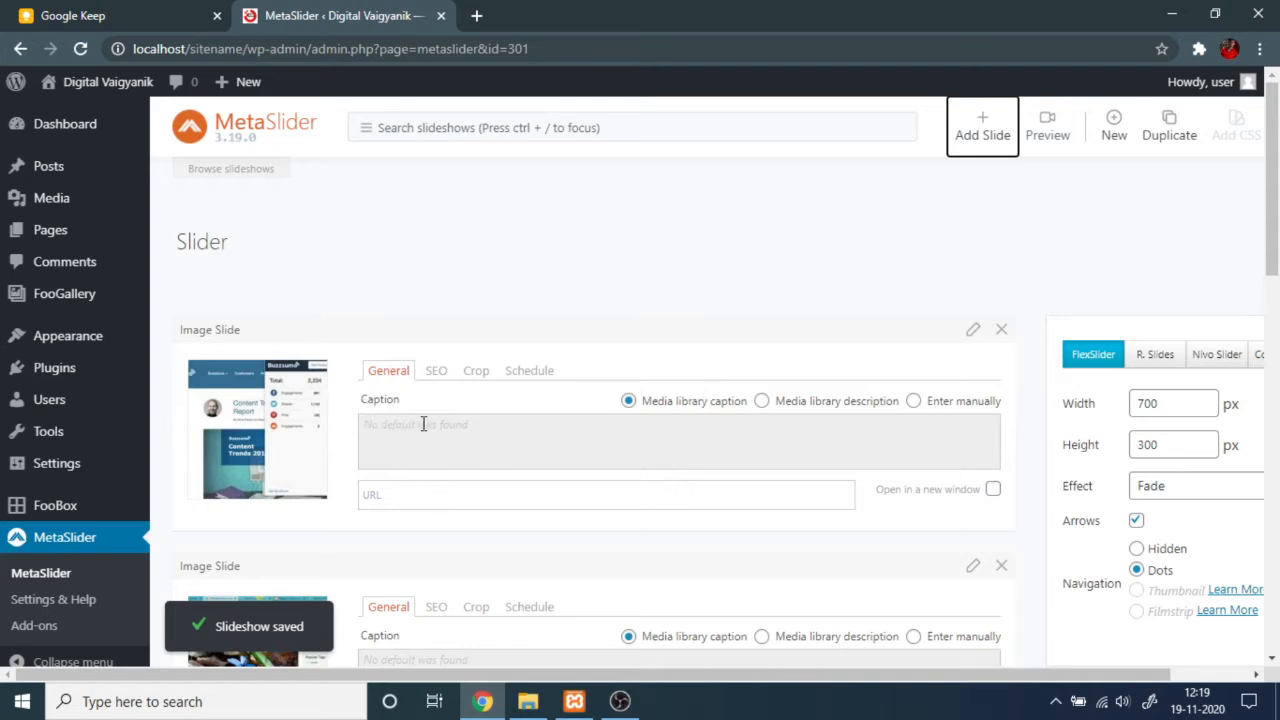
# Step: Look at the first slide's SEO, Crop and Schedule settings and return to its General settings
pyautogui.click(436, 372)
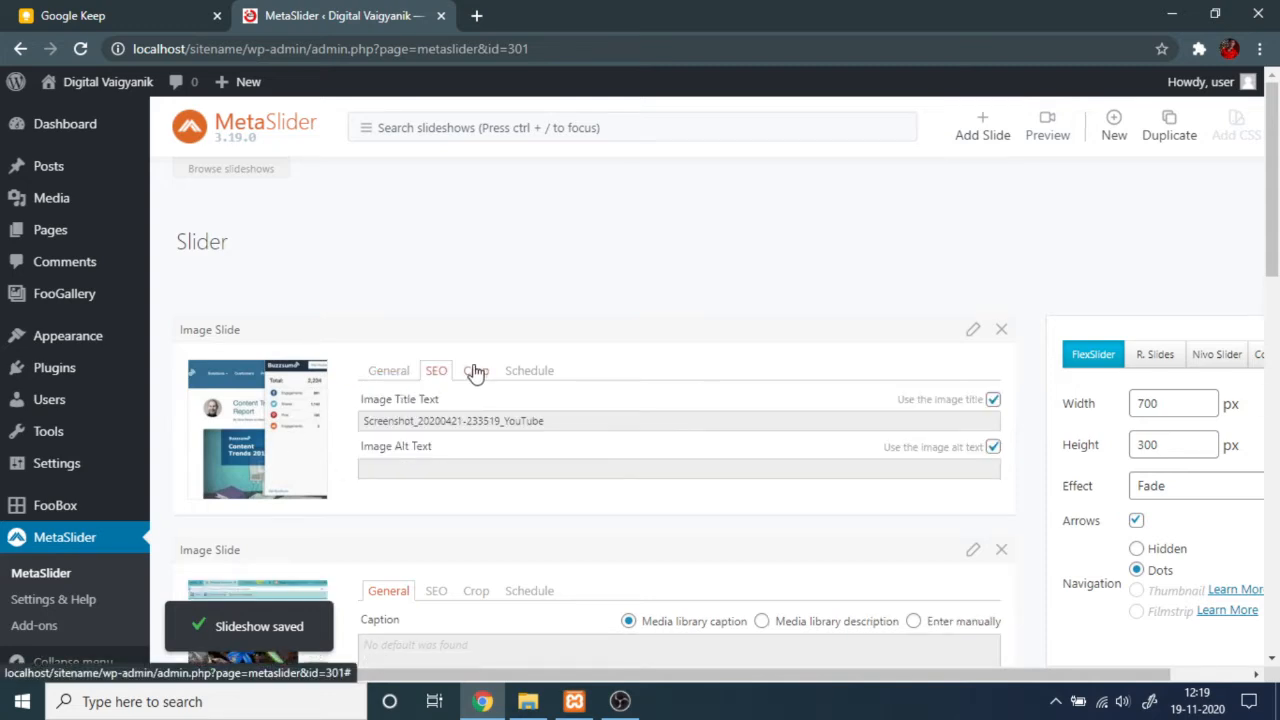
pyautogui.click(476, 372)
pyautogui.click(529, 371)
pyautogui.click(390, 372)
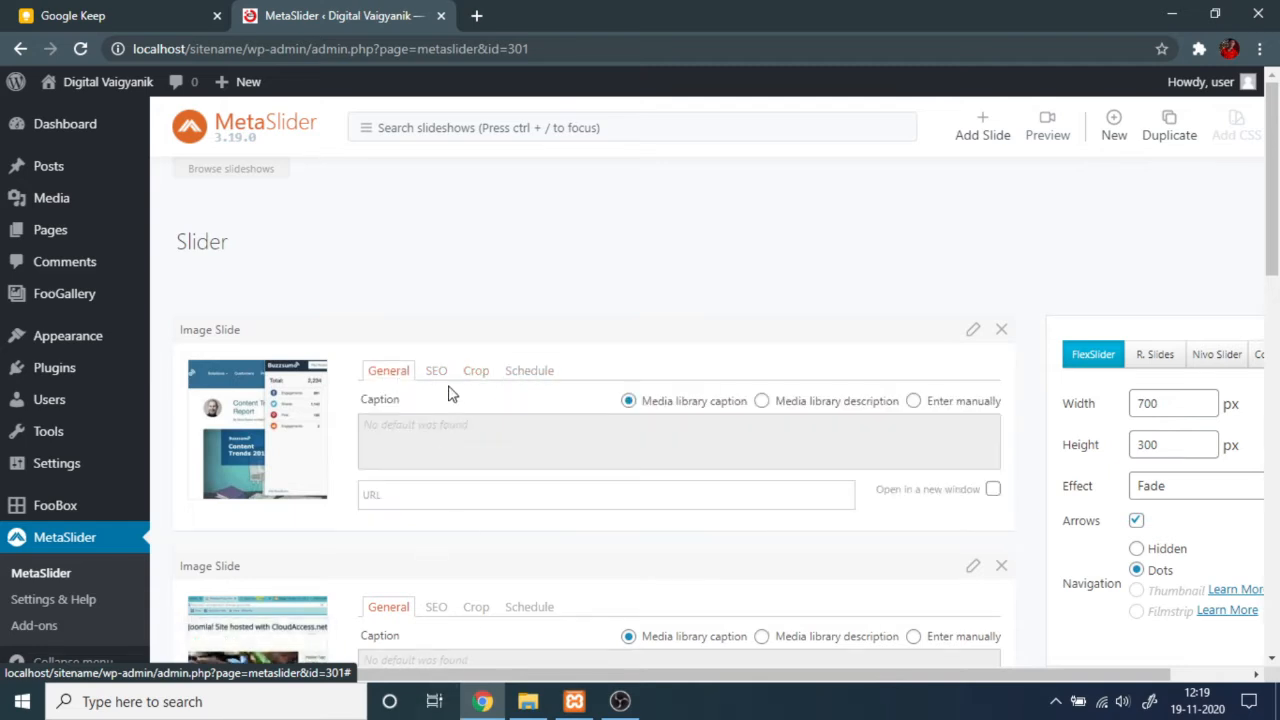
# Step: Set the first slide's caption source to Enter manually
pyautogui.scroll(-1, 480, 372)
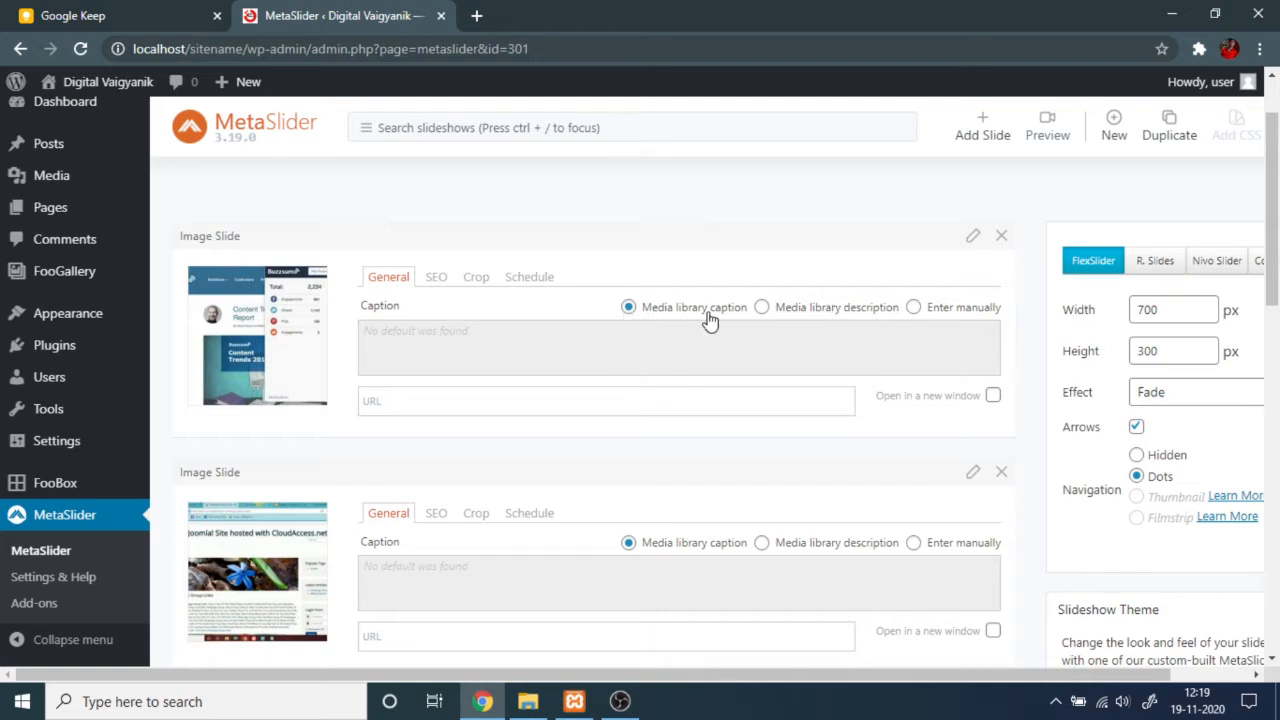
pyautogui.click(762, 310)
pyautogui.click(628, 309)
pyautogui.click(761, 310)
pyautogui.click(913, 307)
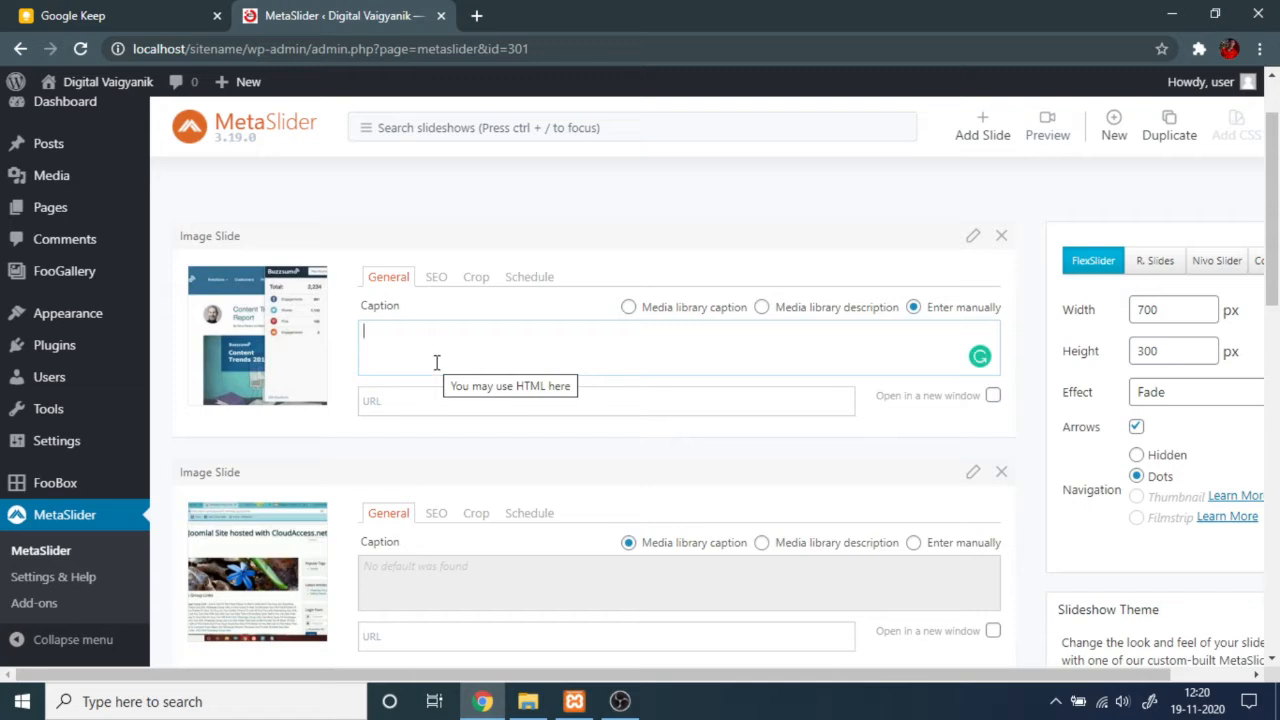
pyautogui.write('dfthrfyh,')
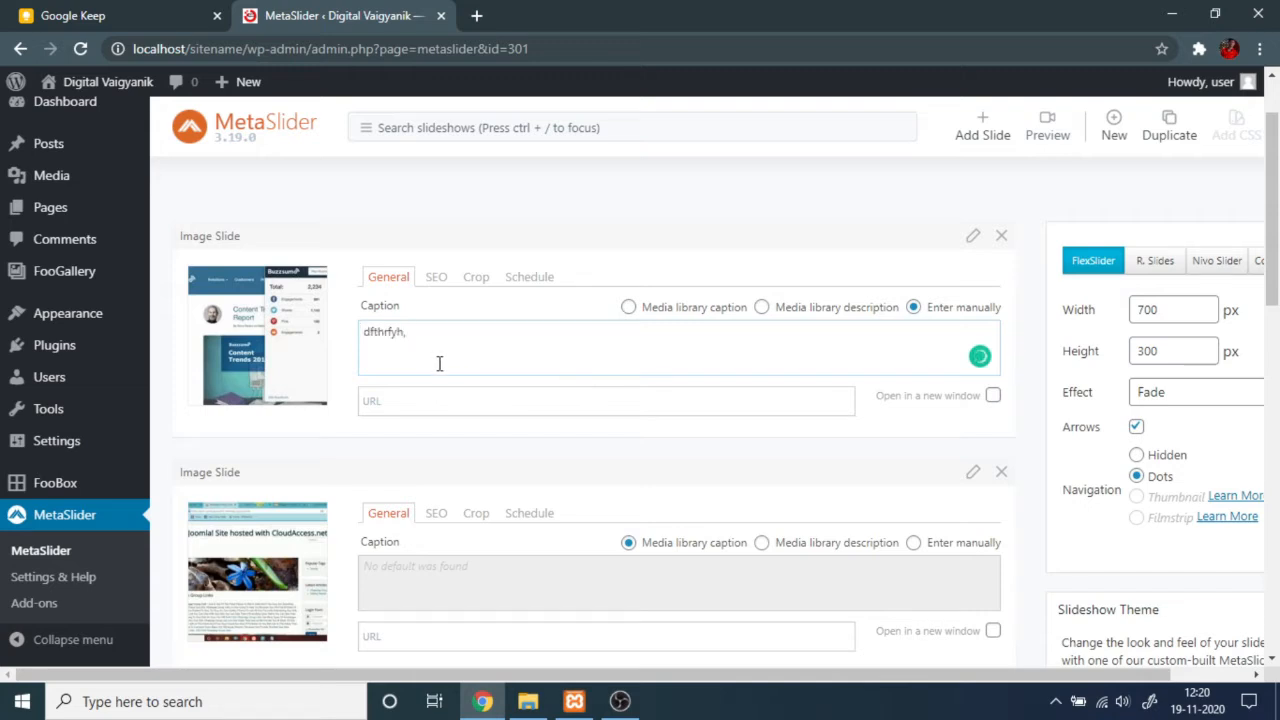
pyautogui.press('BackSpace')
pyautogui.press('BackSpace')
pyautogui.press('BackSpace')
pyautogui.press('BackSpace')
pyautogui.press('BackSpace')
pyautogui.press('BackSpace')
pyautogui.press('BackSpace')
pyautogui.press('BackSpace')
pyautogui.click(993, 395)
pyautogui.click(993, 396)
# Step: In the first slide's SEO settings, stop using the image's own title and alt text and set the title text to "Image 1"
pyautogui.scroll(-9, 560, 410)
pyautogui.scroll(7, 520, 430)
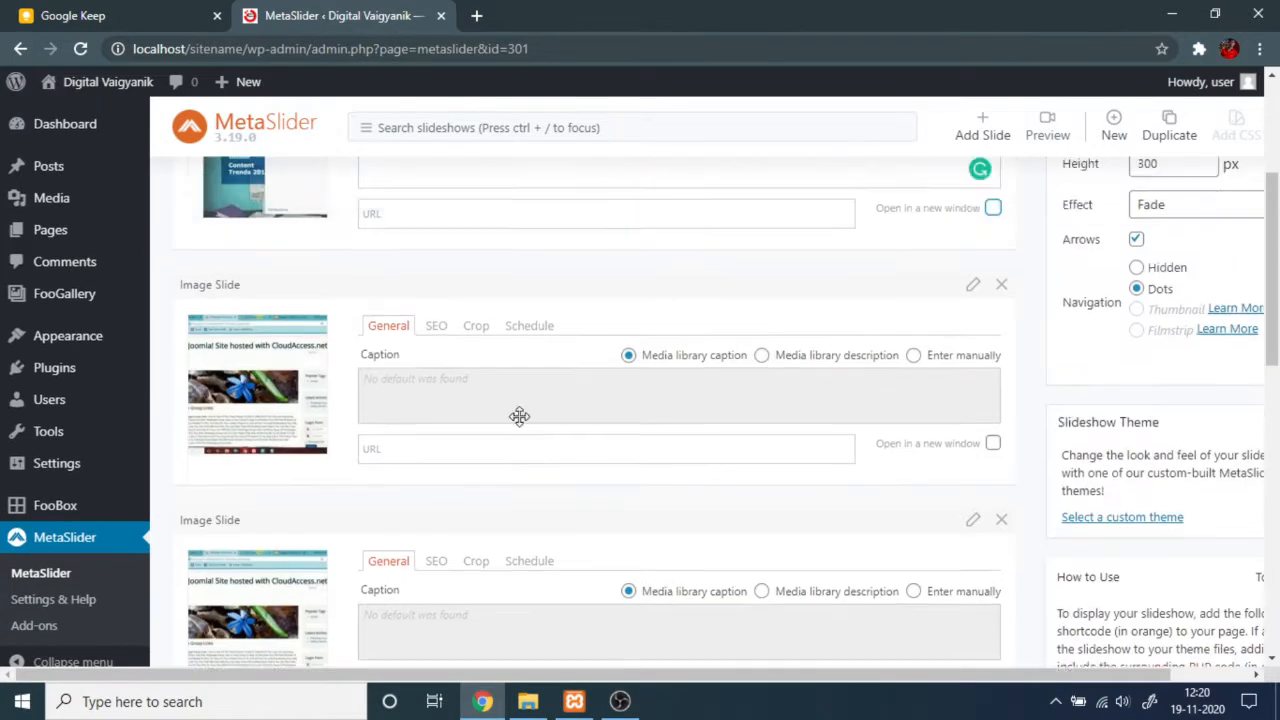
pyautogui.scroll(3, 530, 416)
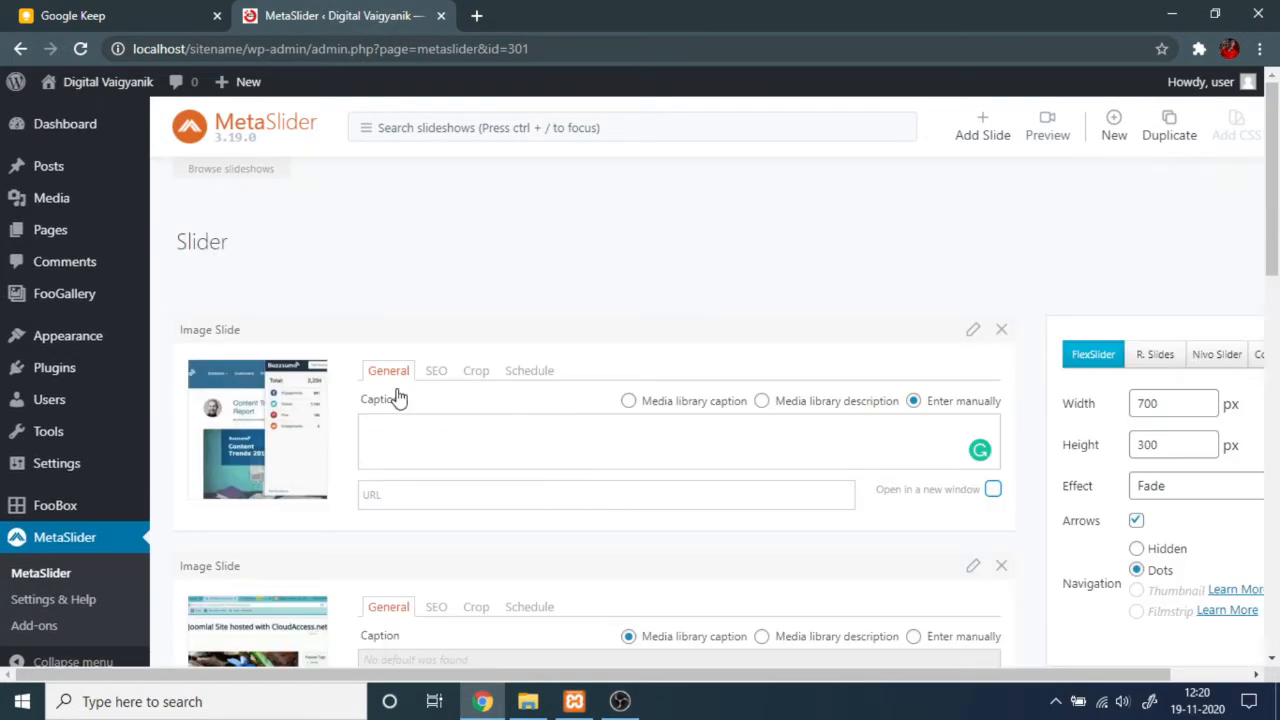
pyautogui.click(436, 373)
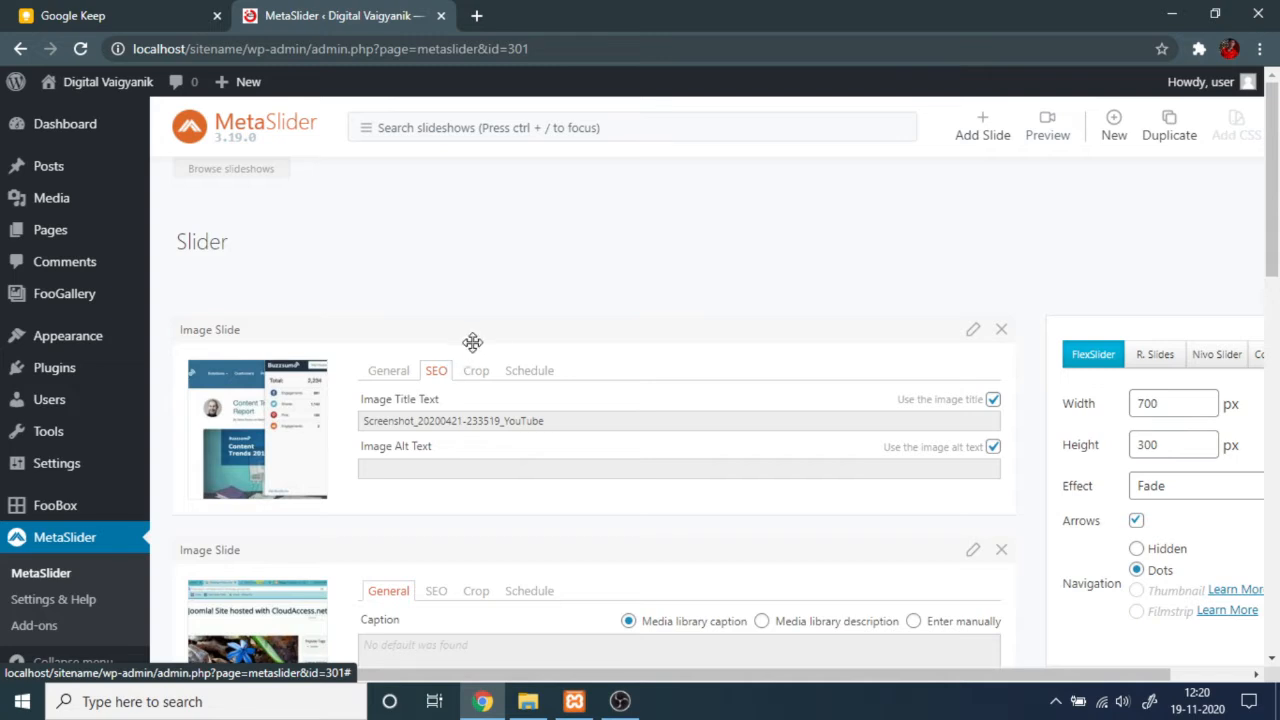
pyautogui.scroll(-1, 562, 313)
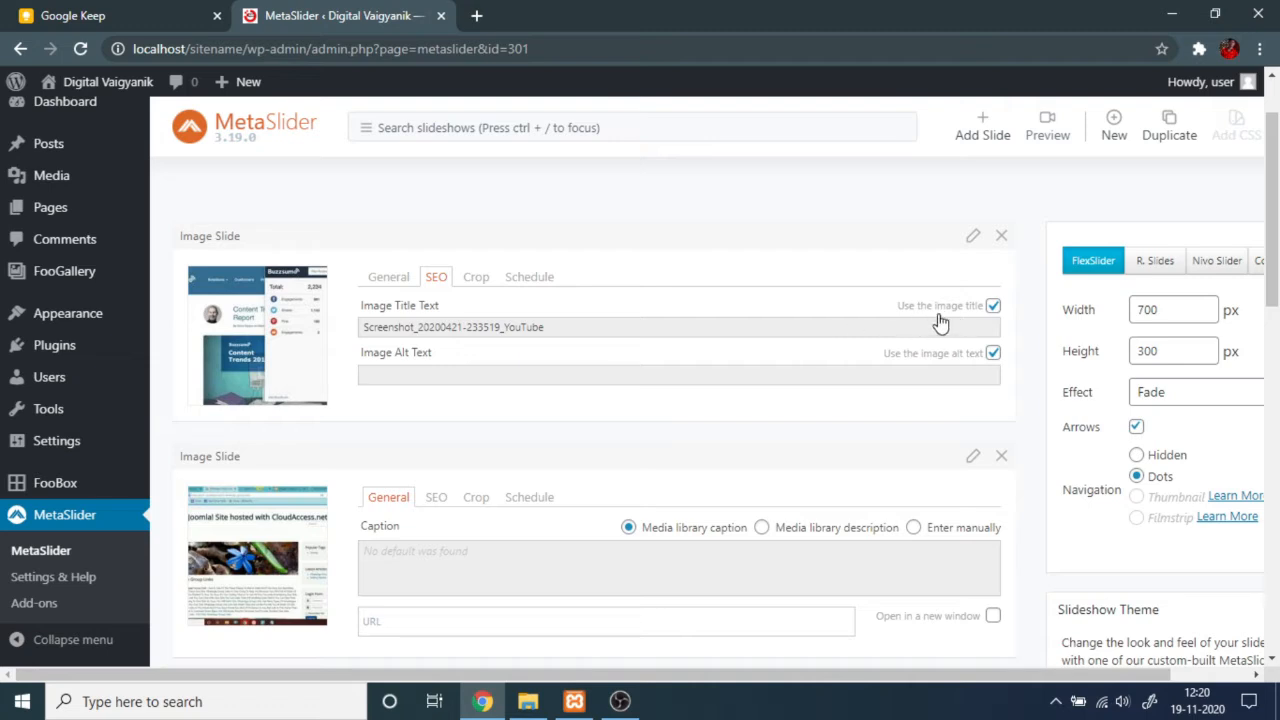
pyautogui.click(992, 306)
pyautogui.click(992, 353)
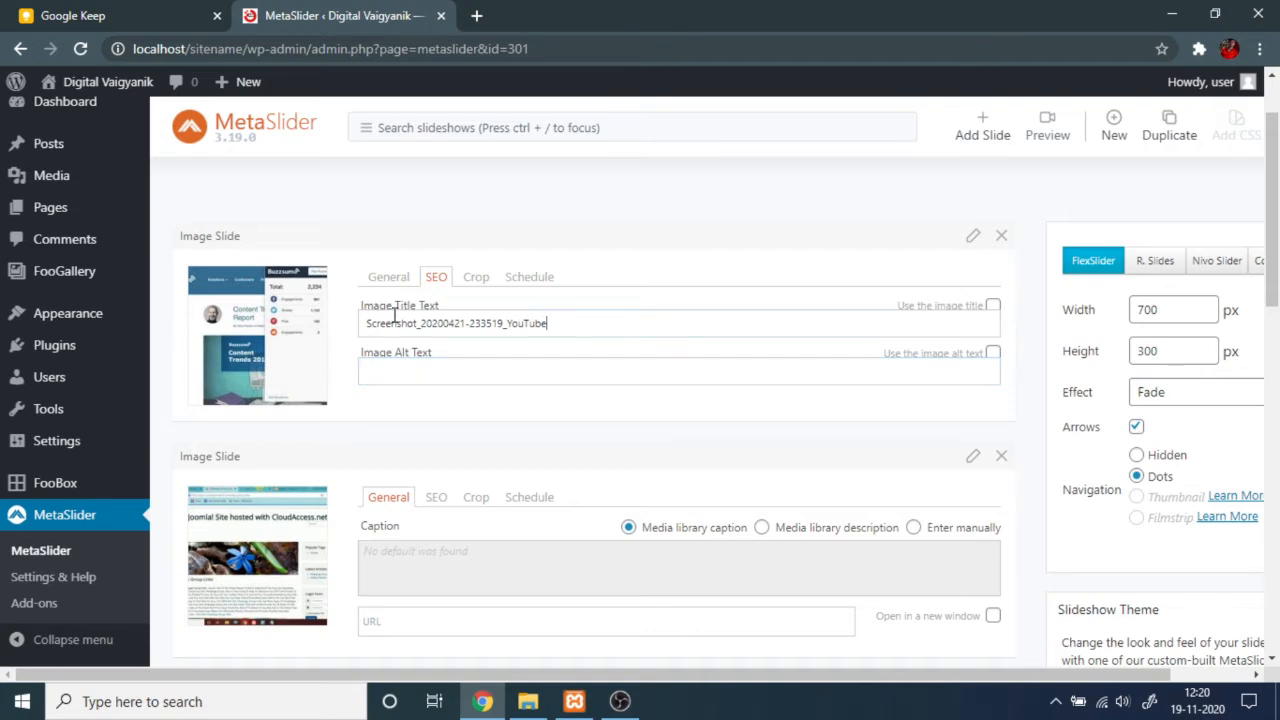
pyautogui.hotkey('ctrl', 'a')
pyautogui.press('BackSpace')
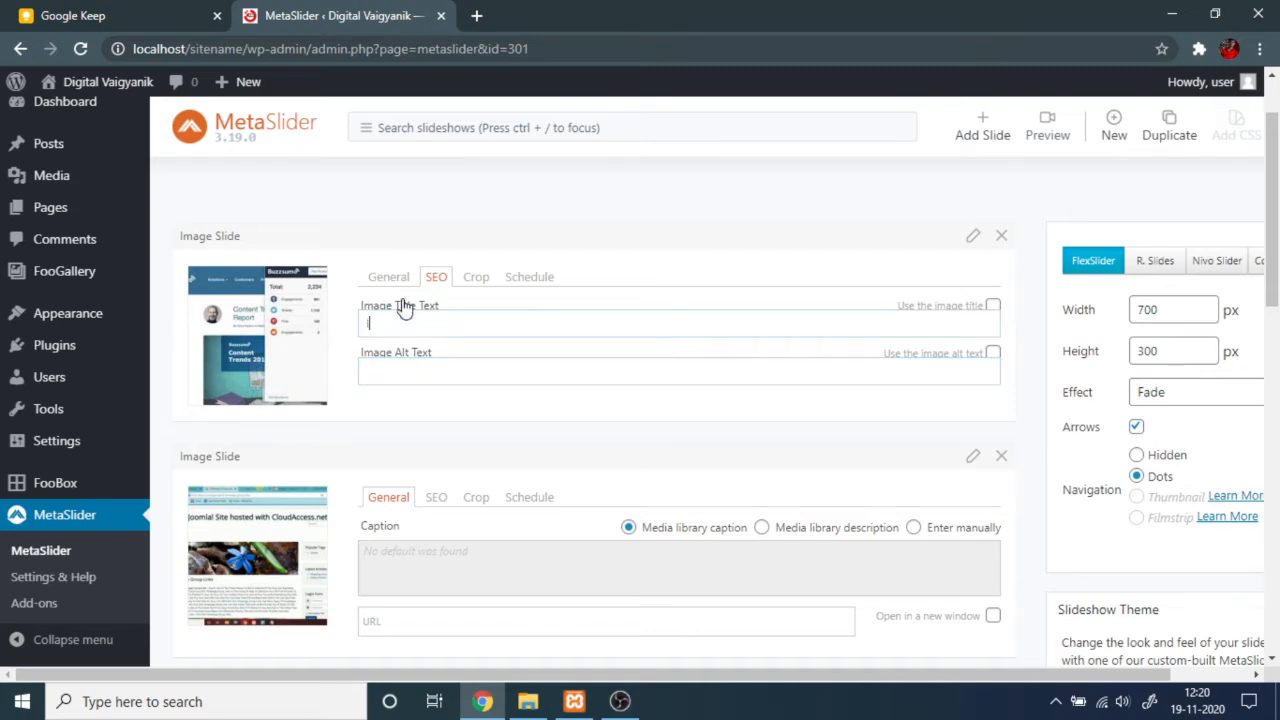
pyautogui.write('Image 1')
# Step: Set the first slide's crop position to Center Center
pyautogui.click(472, 284)
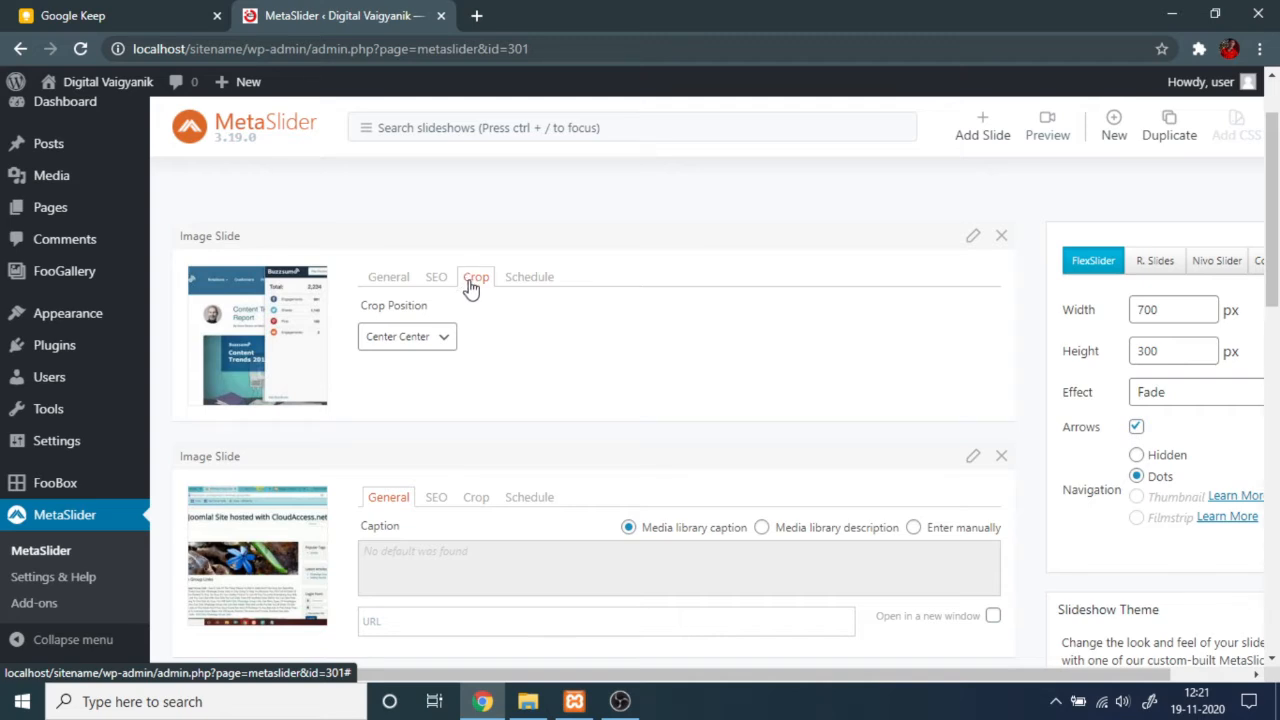
pyautogui.click(432, 339)
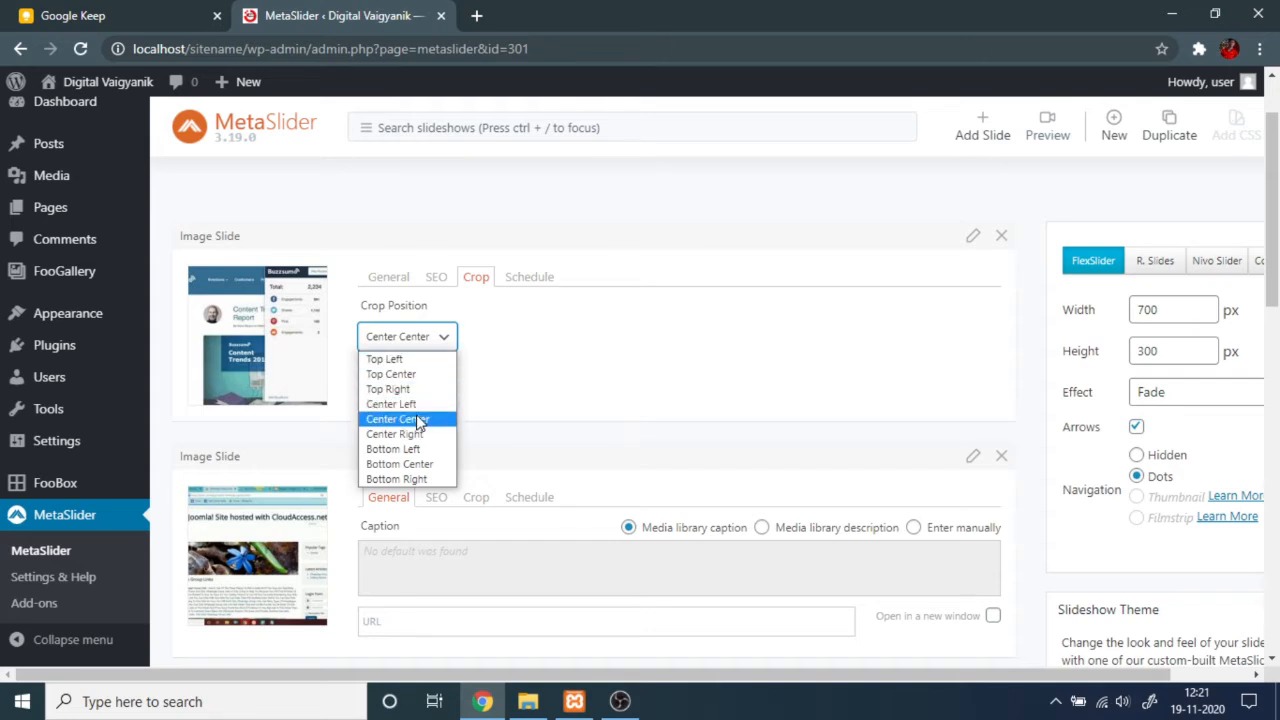
pyautogui.click(418, 420)
pyautogui.scroll(-3, 590, 435)
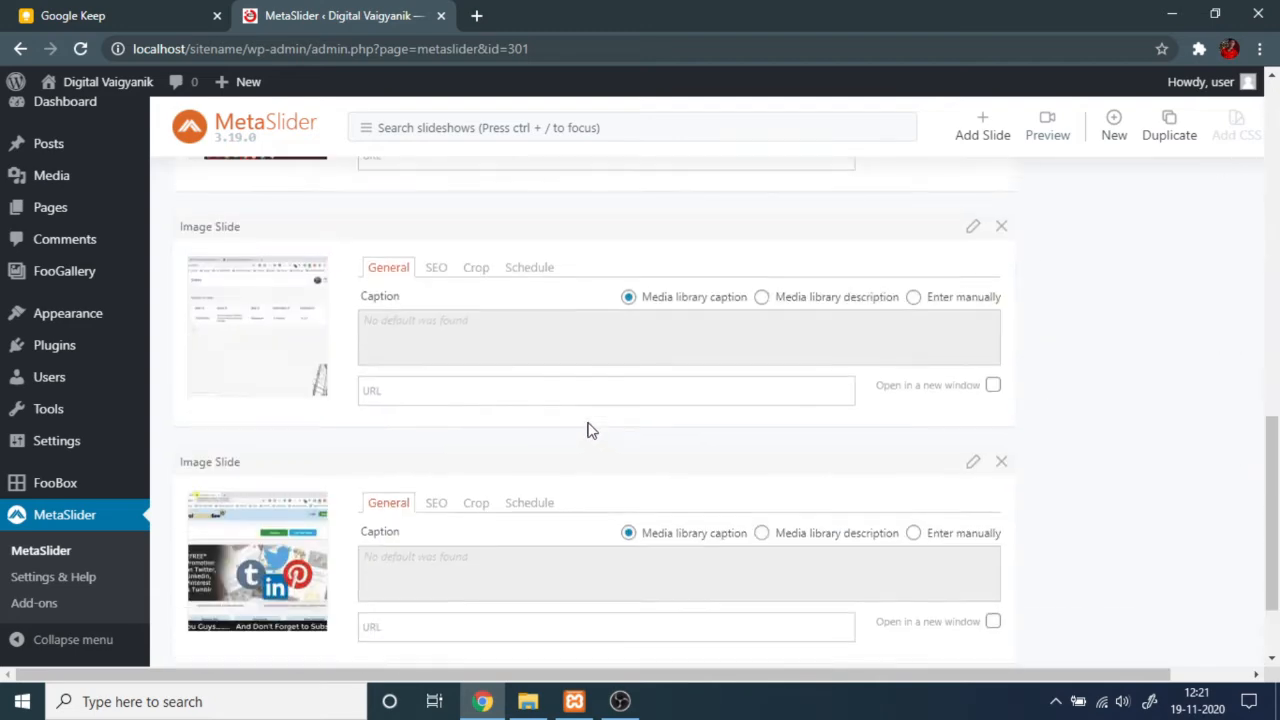
pyautogui.scroll(4, 603, 443)
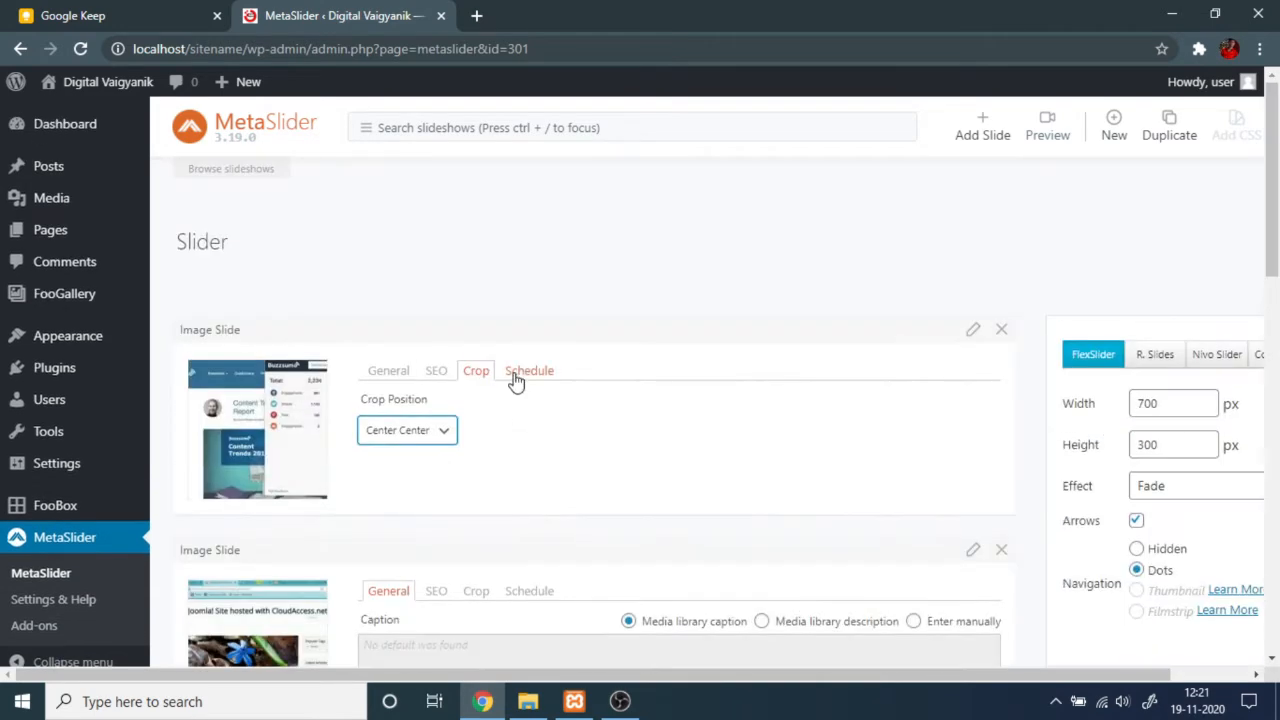
# Step: Check the first slide's Schedule settings and go back to its General settings
pyautogui.click(522, 372)
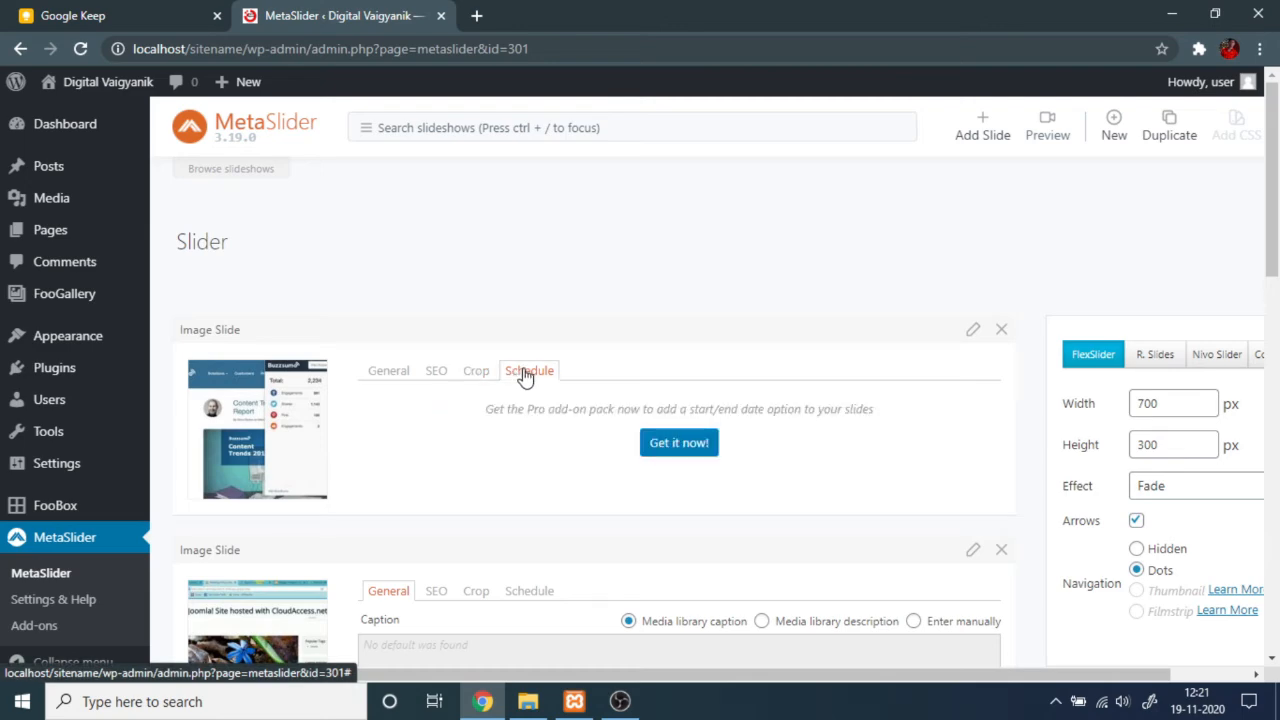
pyautogui.scroll(-2, 703, 412)
pyautogui.scroll(2, 703, 412)
pyautogui.click(386, 374)
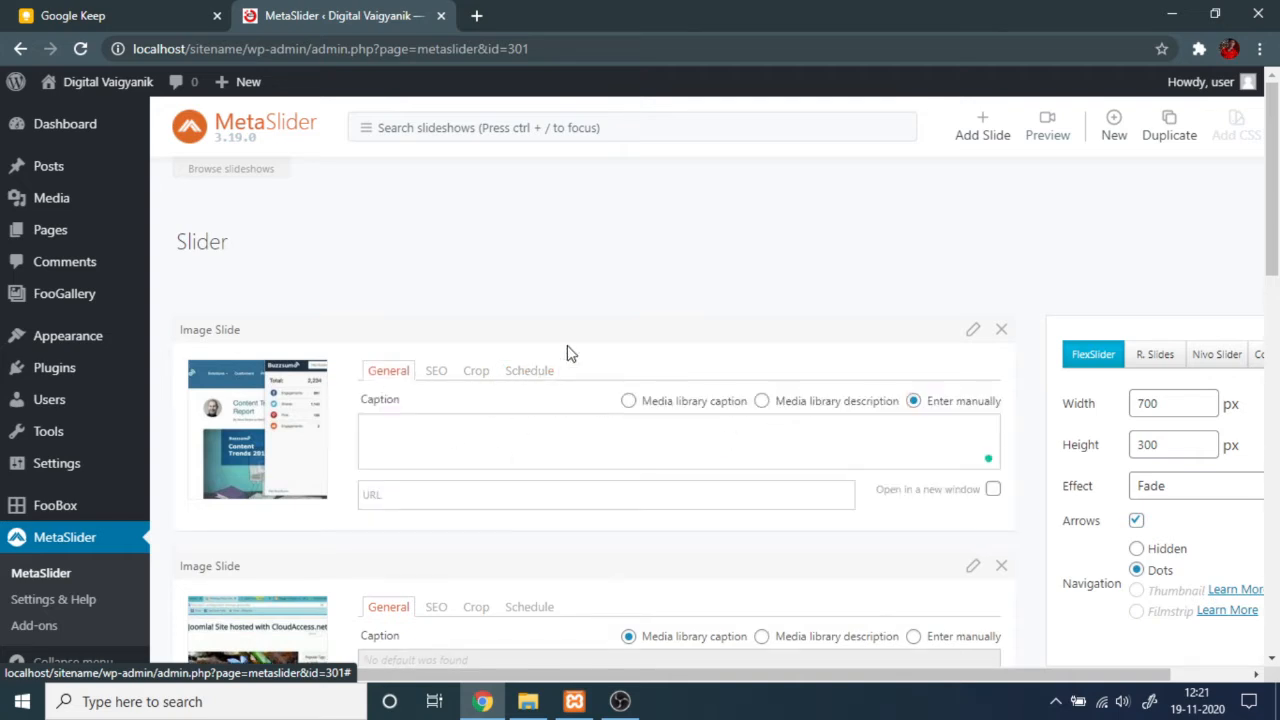
pyautogui.scroll(-10, 723, 403)
pyautogui.scroll(10, 773, 391)
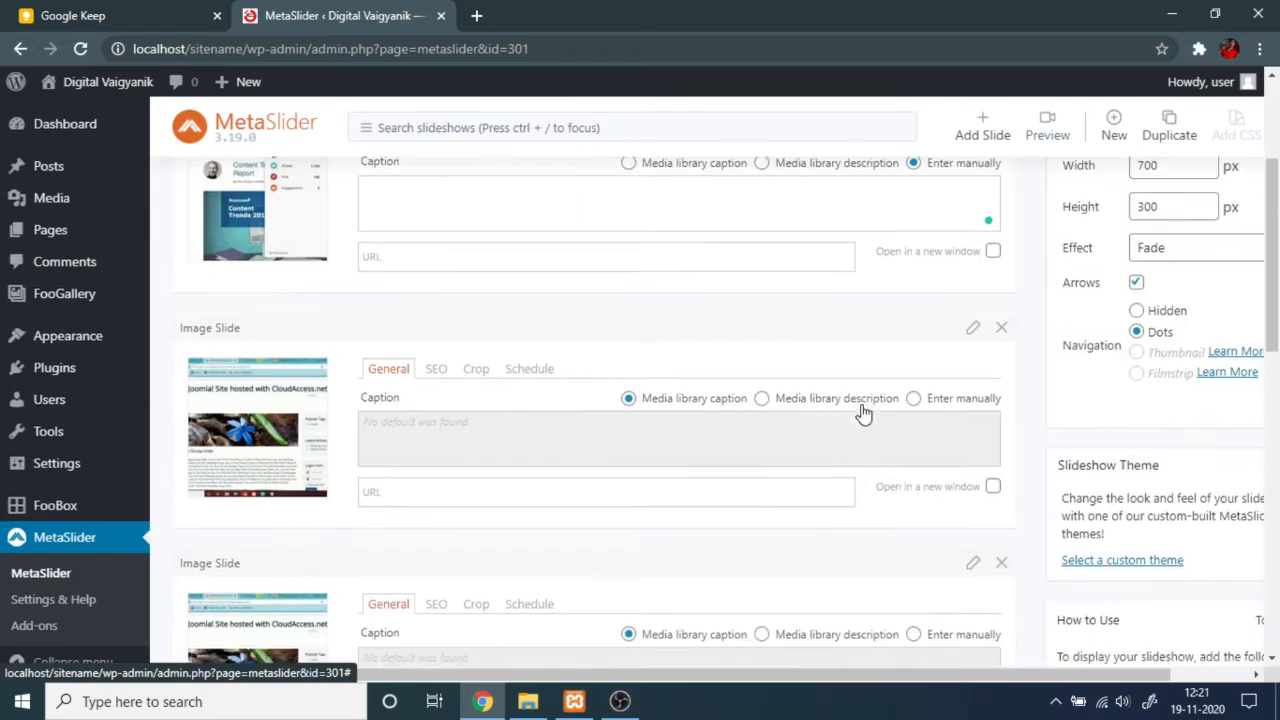
# Step: Open the first slide's replacement image selection, review the attachment details and close it without updating the slide
pyautogui.click(972, 330)
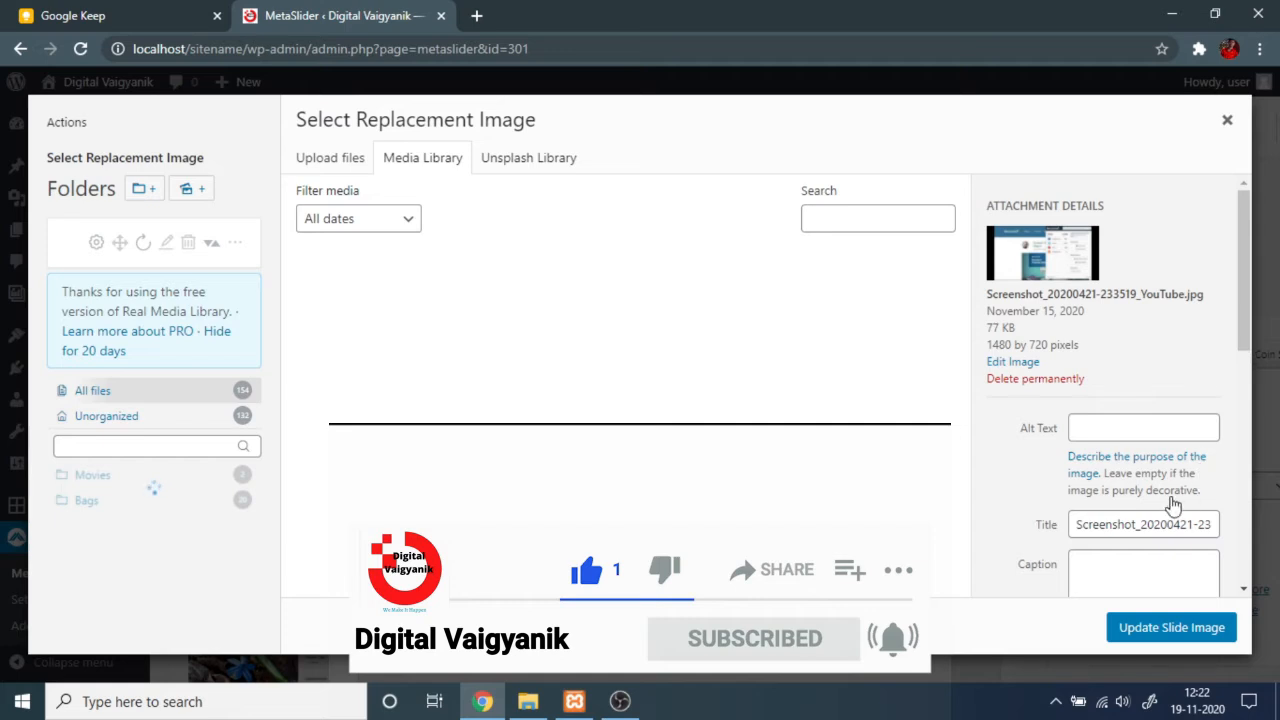
pyautogui.scroll(-5, 1145, 180)
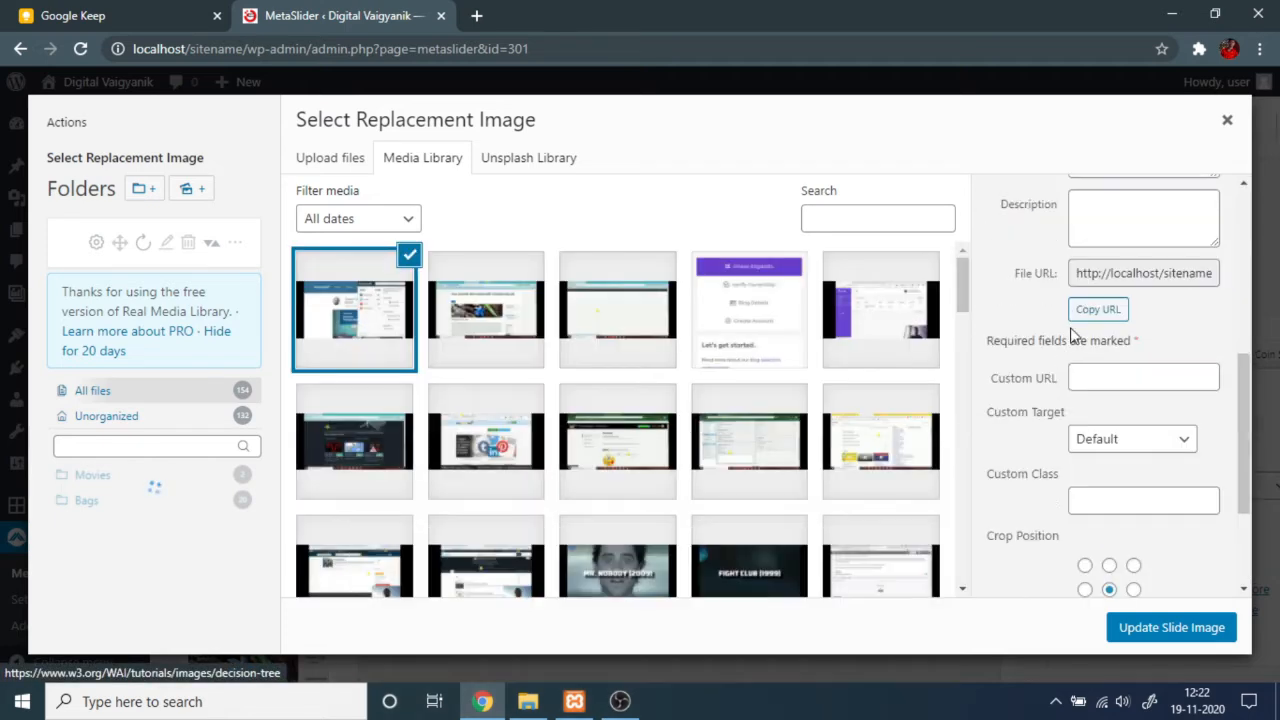
pyautogui.scroll(5, 1108, 237)
pyautogui.scroll(-10, 1118, 358)
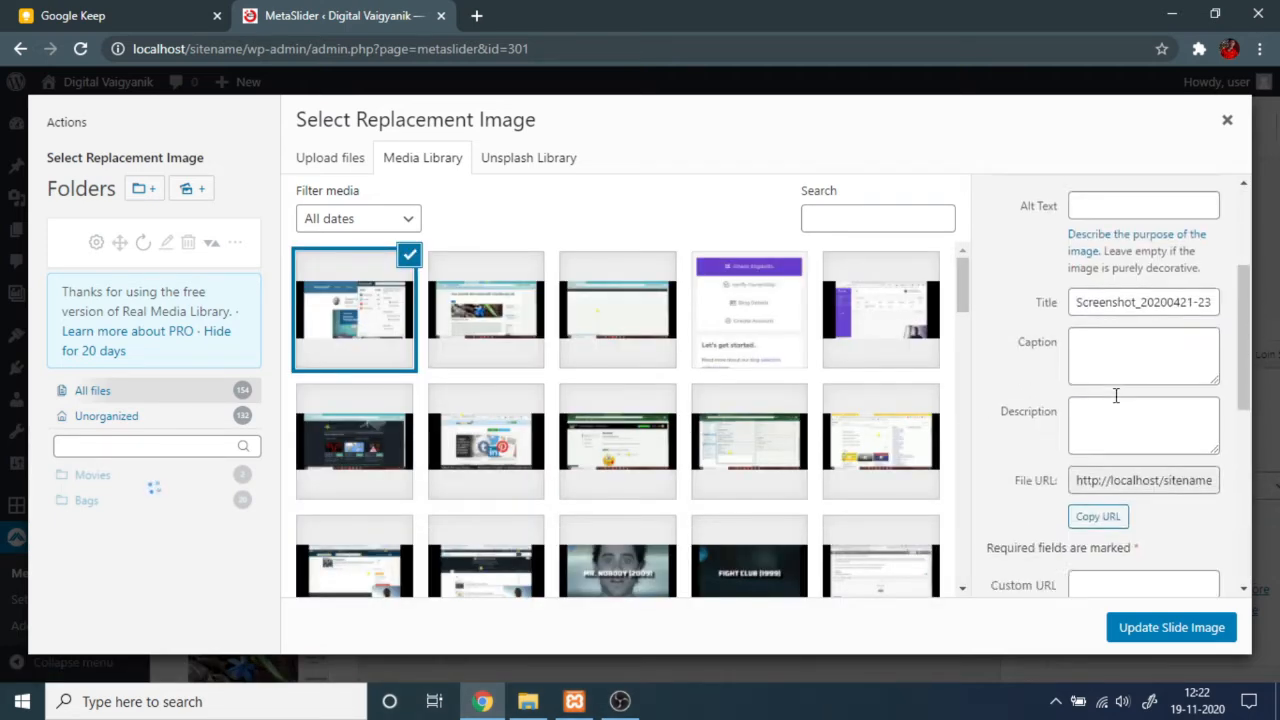
pyautogui.click(1227, 125)
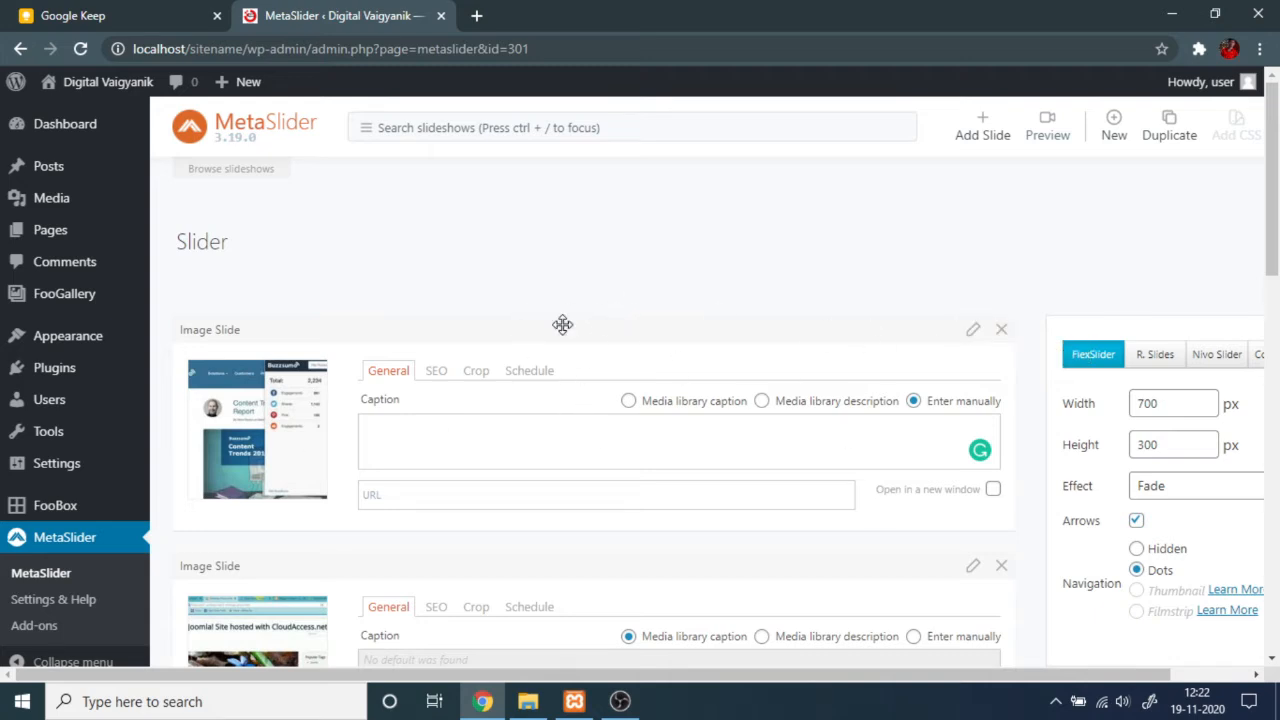
# Step: Examine the slideshow's display settings, theme option and the How to Use shortcode
pyautogui.scroll(-5, 1066, 346)
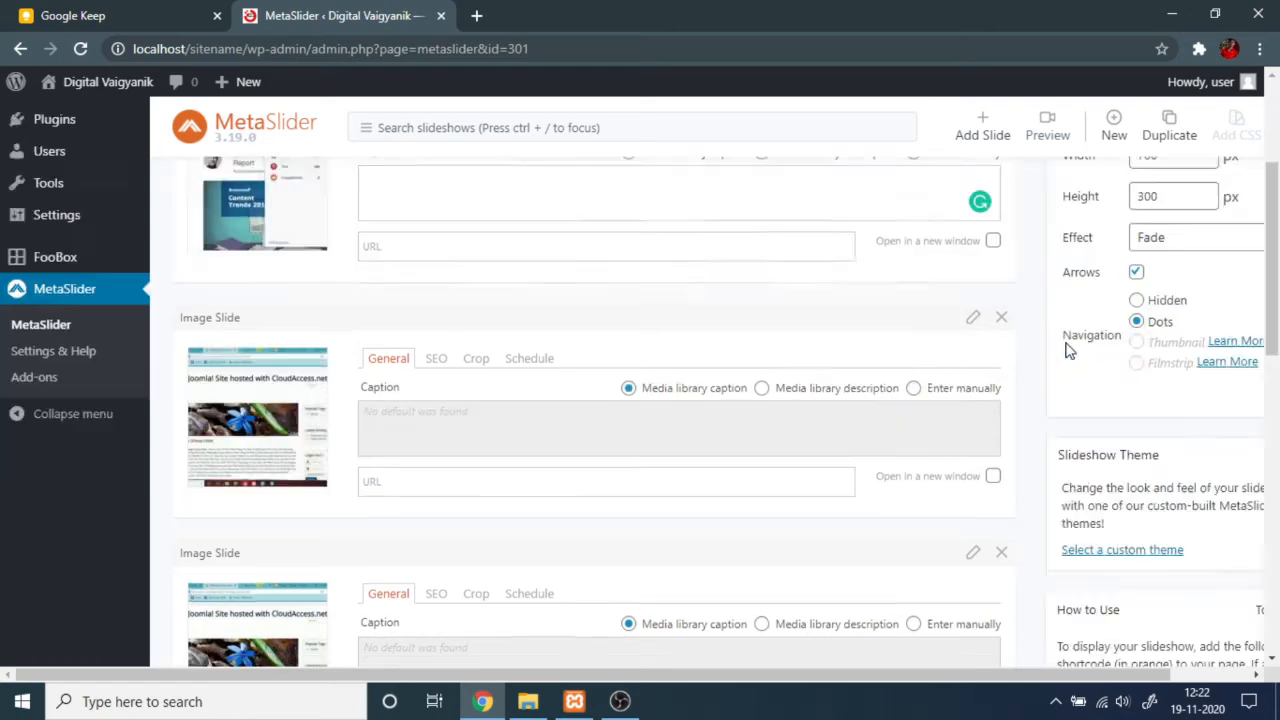
pyautogui.scroll(5, 1117, 411)
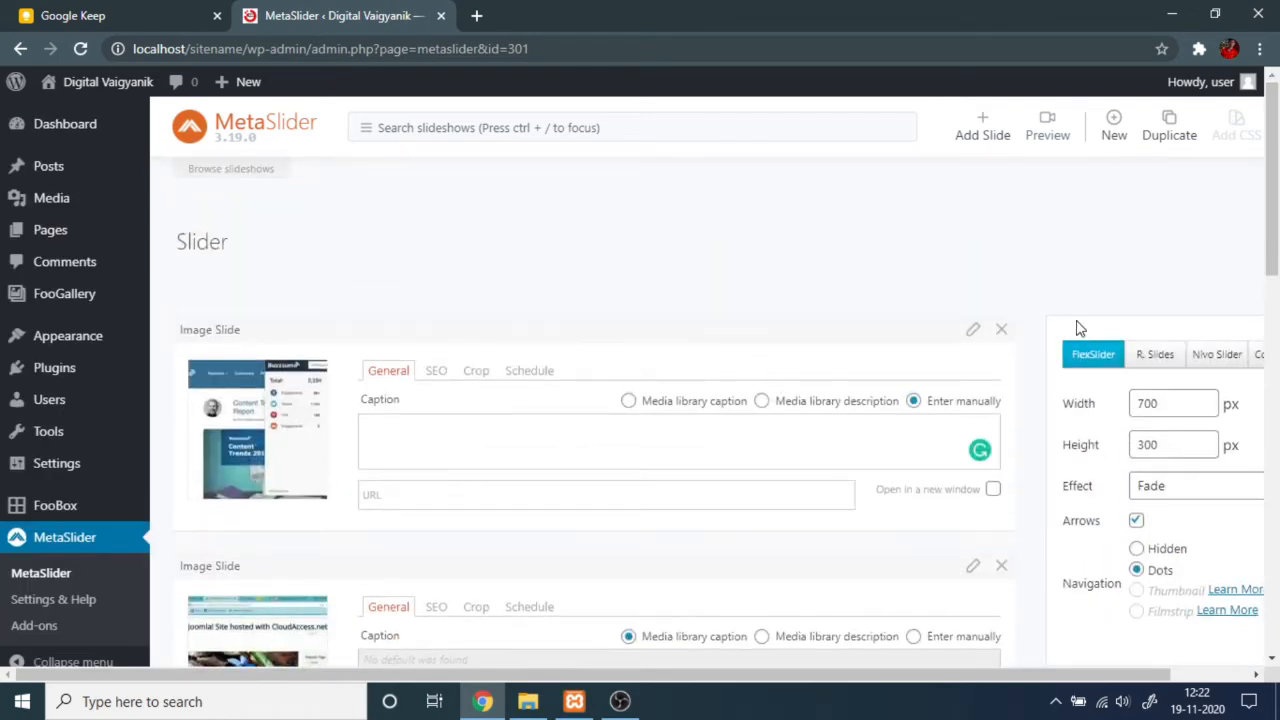
pyautogui.scroll(-1, 1080, 325)
pyautogui.scroll(1, 1090, 350)
pyautogui.scroll(-1, 1106, 213)
pyautogui.scroll(-4, 1133, 230)
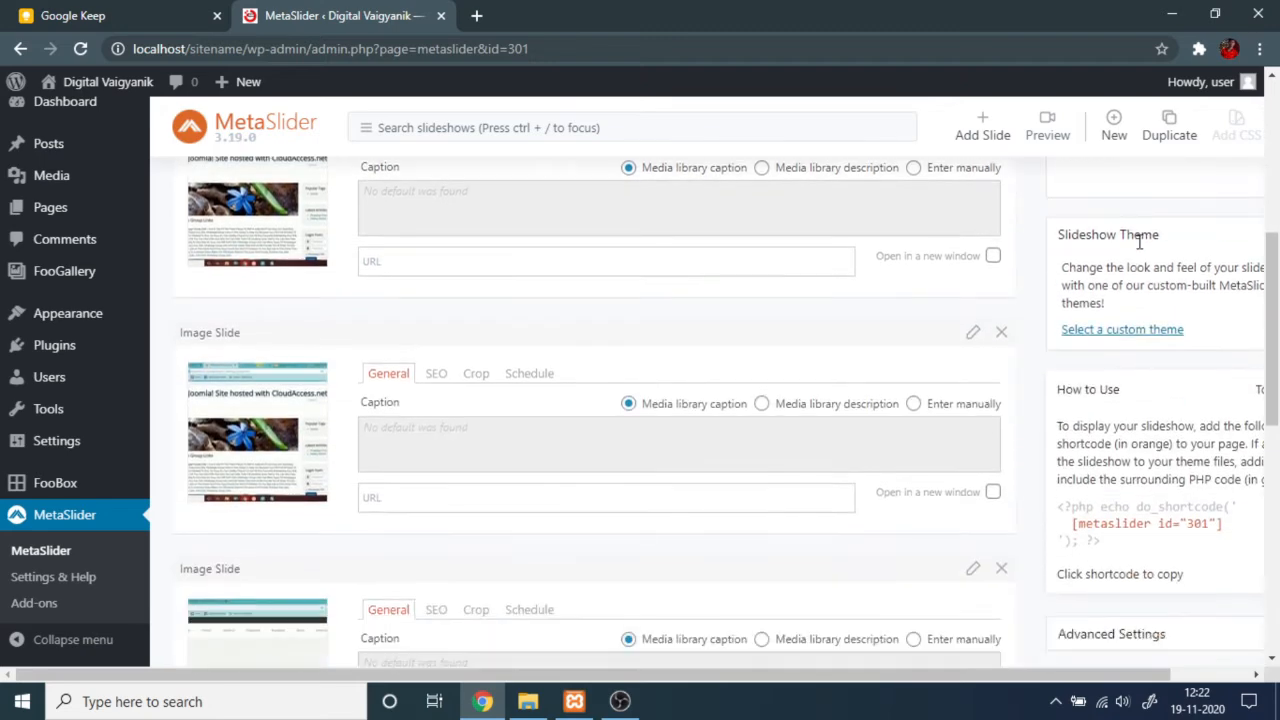
pyautogui.scroll(4, 1143, 250)
pyautogui.scroll(-10, 1143, 245)
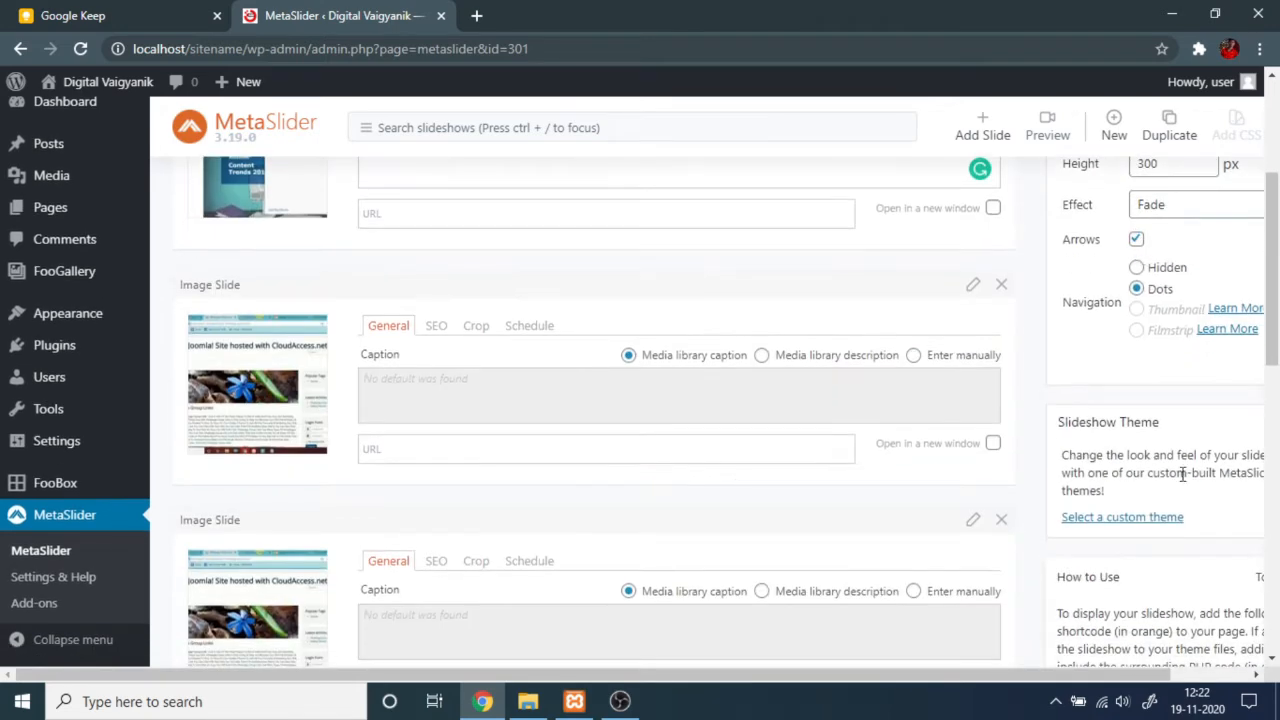
pyautogui.scroll(2, 1140, 423)
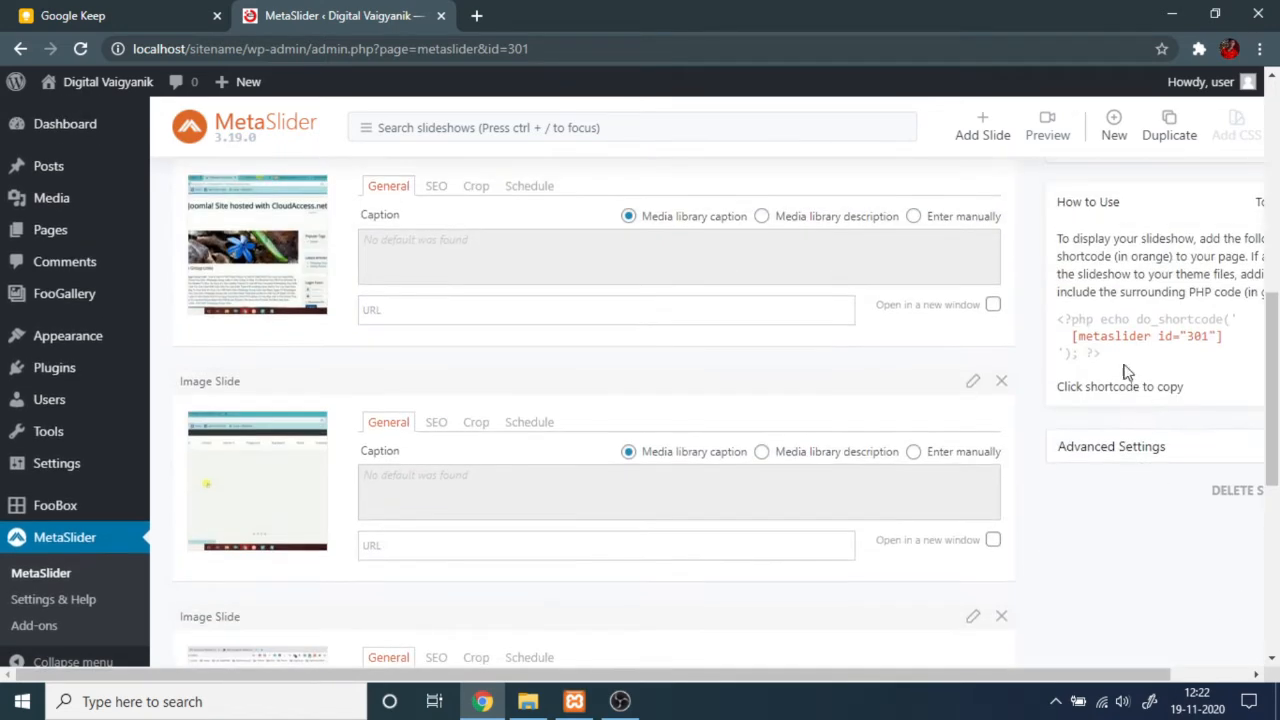
# Step: Copy the slideshow's shortcode and open a new post in a separate browser tab
pyautogui.click(1165, 343)
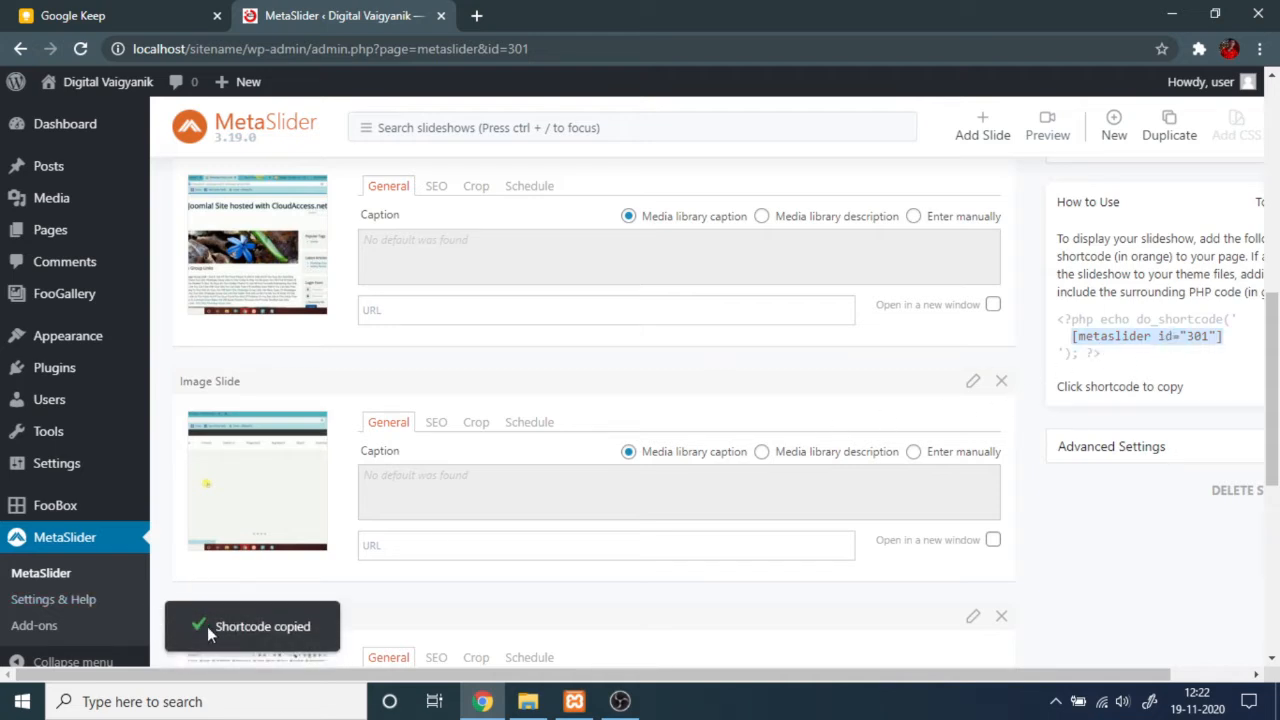
pyautogui.scroll(2, 994, 503)
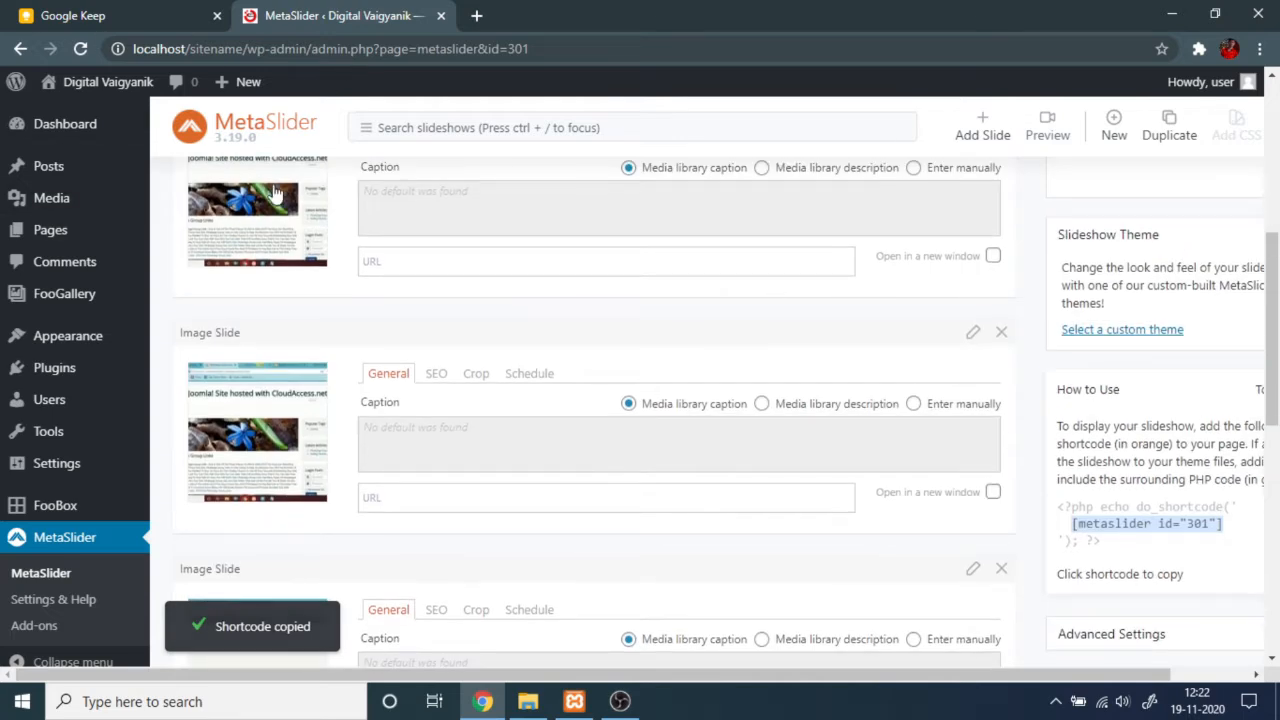
pyautogui.scroll(4, 3, 474)
pyautogui.moveTo(52, 166)
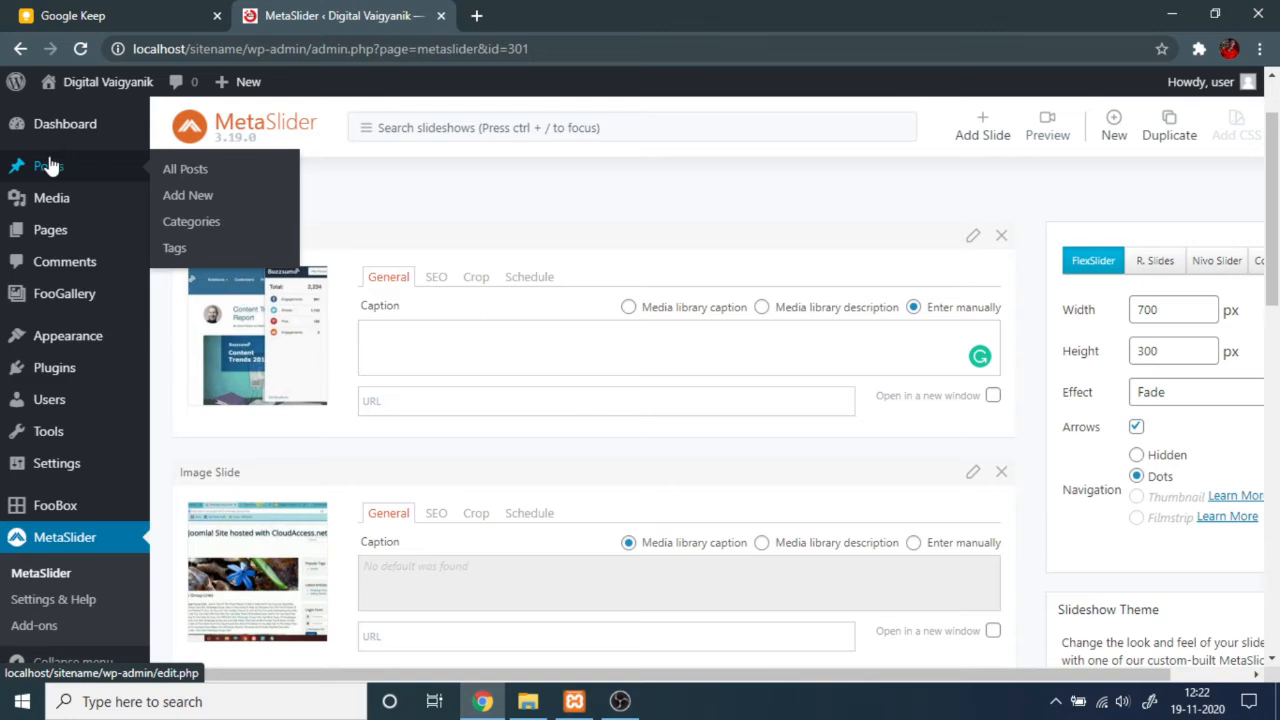
pyautogui.middleClick(200, 198)
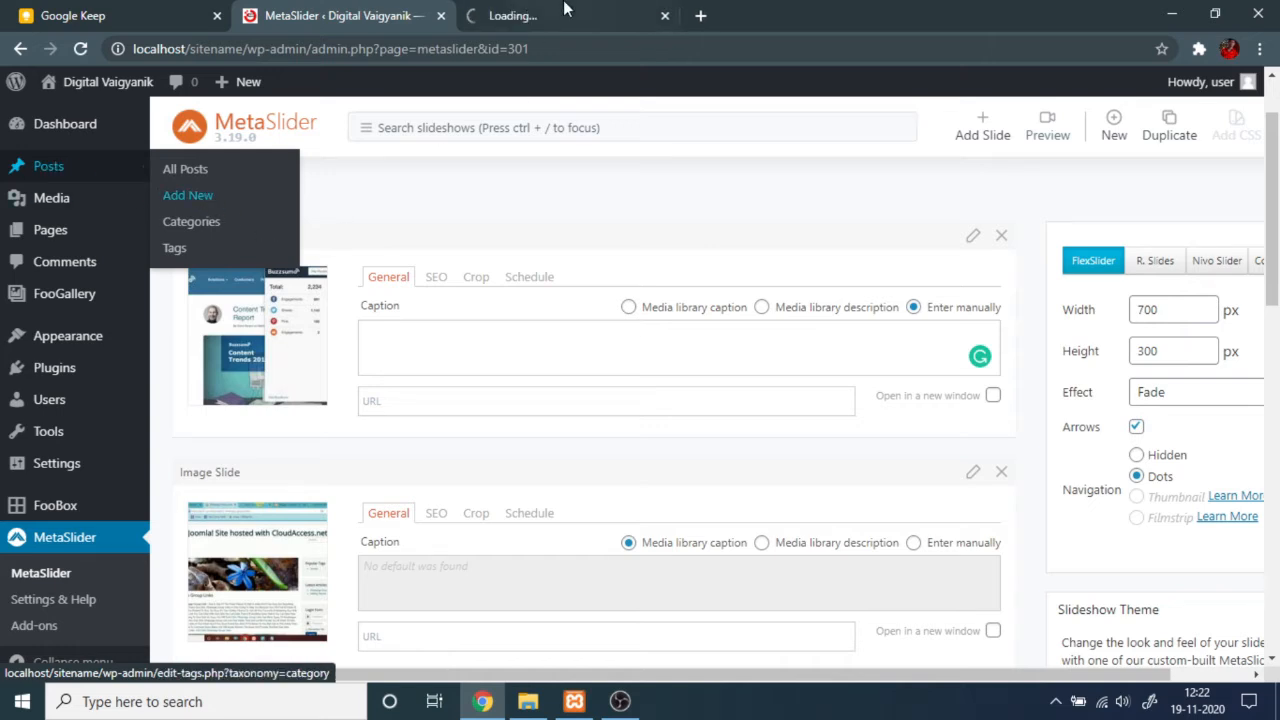
# Step: Title the new post "Slider" and start an empty paragraph in its body
pyautogui.click(565, 12)
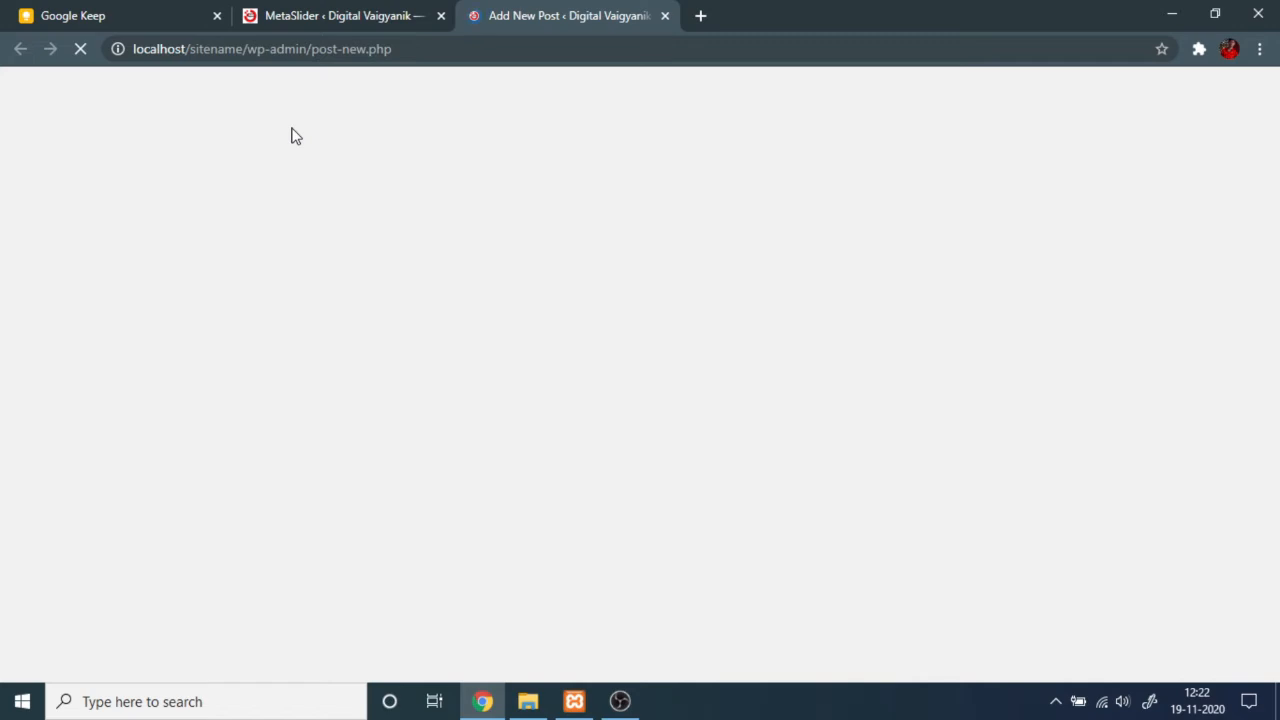
pyautogui.click(283, 8)
pyautogui.click(572, 12)
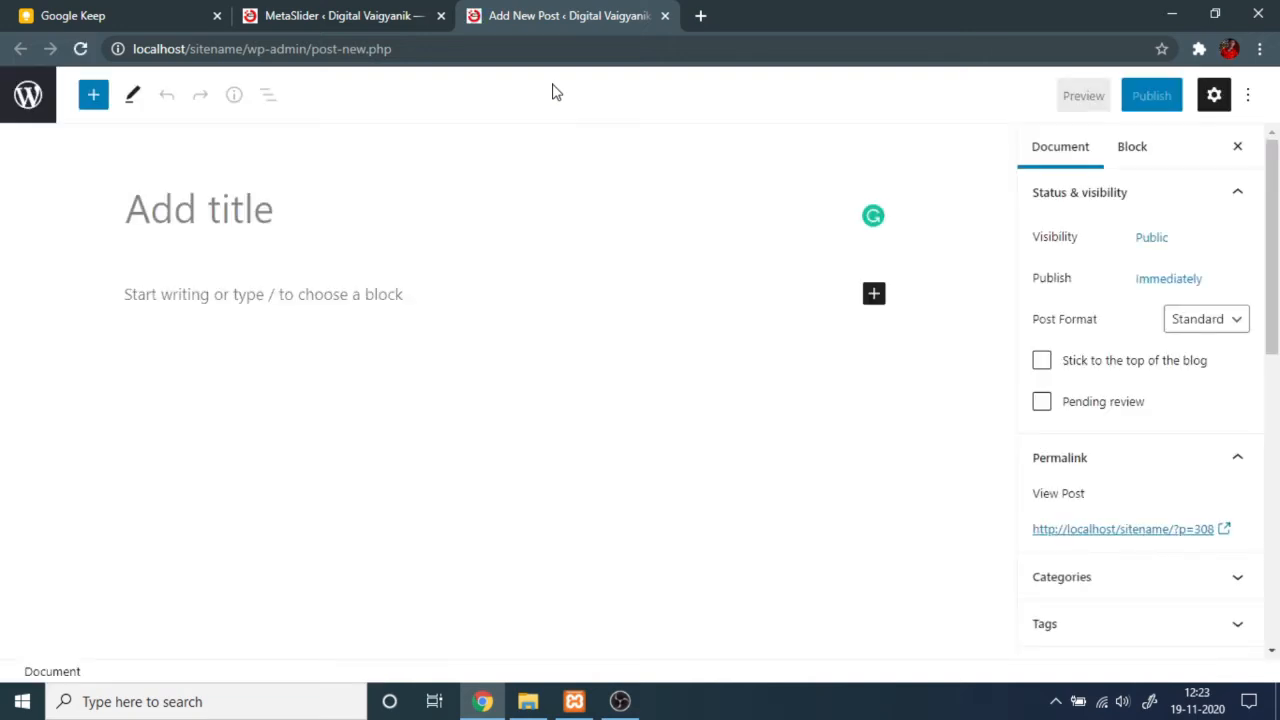
pyautogui.write('Slider')
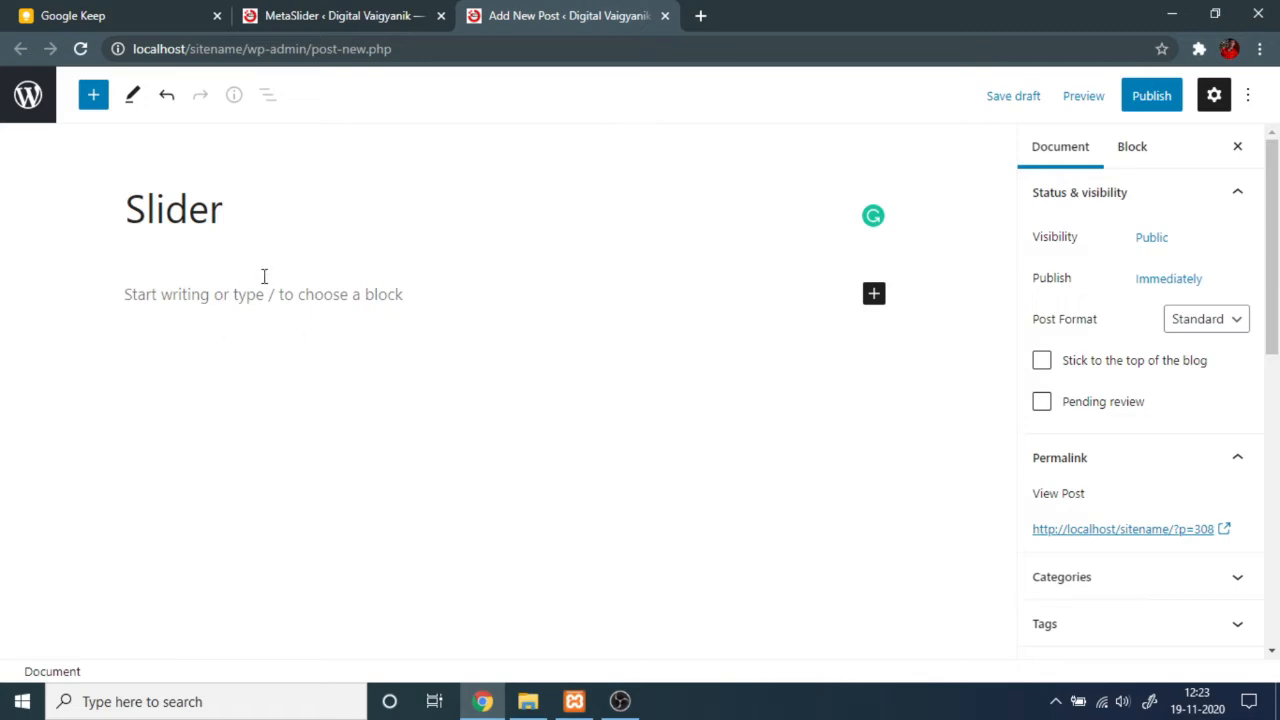
pyautogui.click(300, 270)
# Step: Insert a Shortcode block in the post body containing [metaslider id="301"]
pyautogui.click(365, 14)
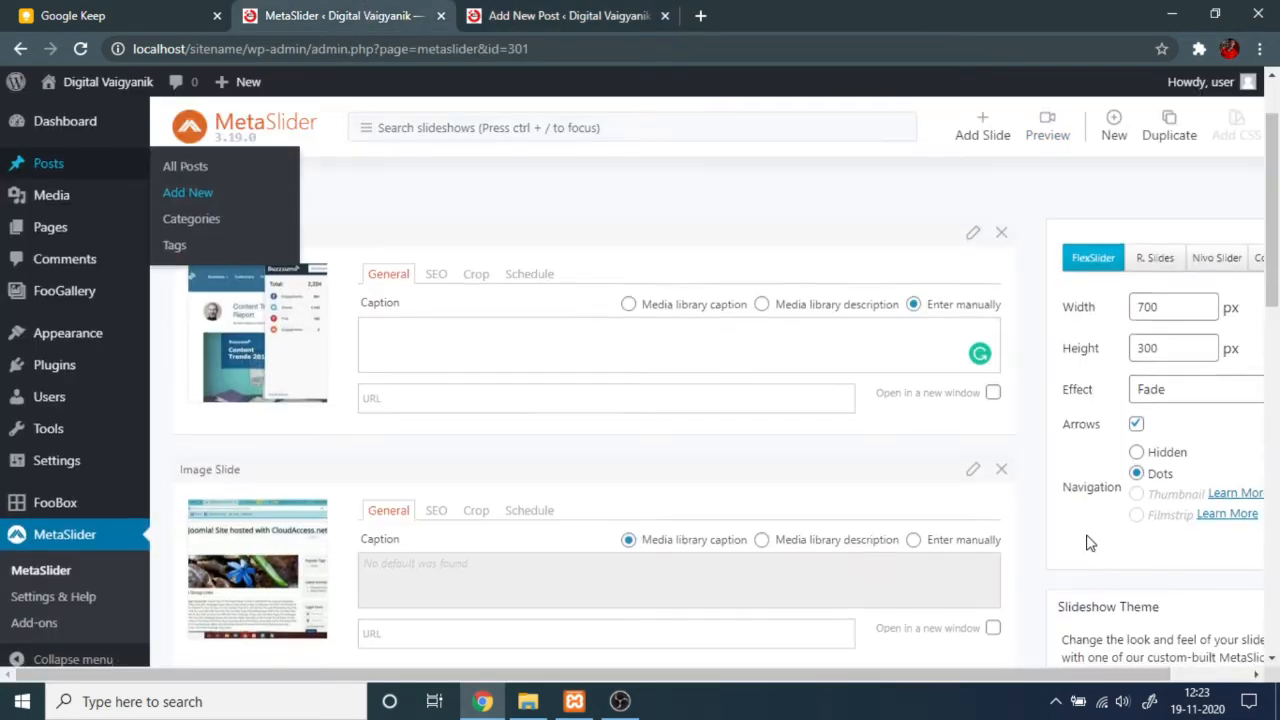
pyautogui.scroll(-3, 1100, 520)
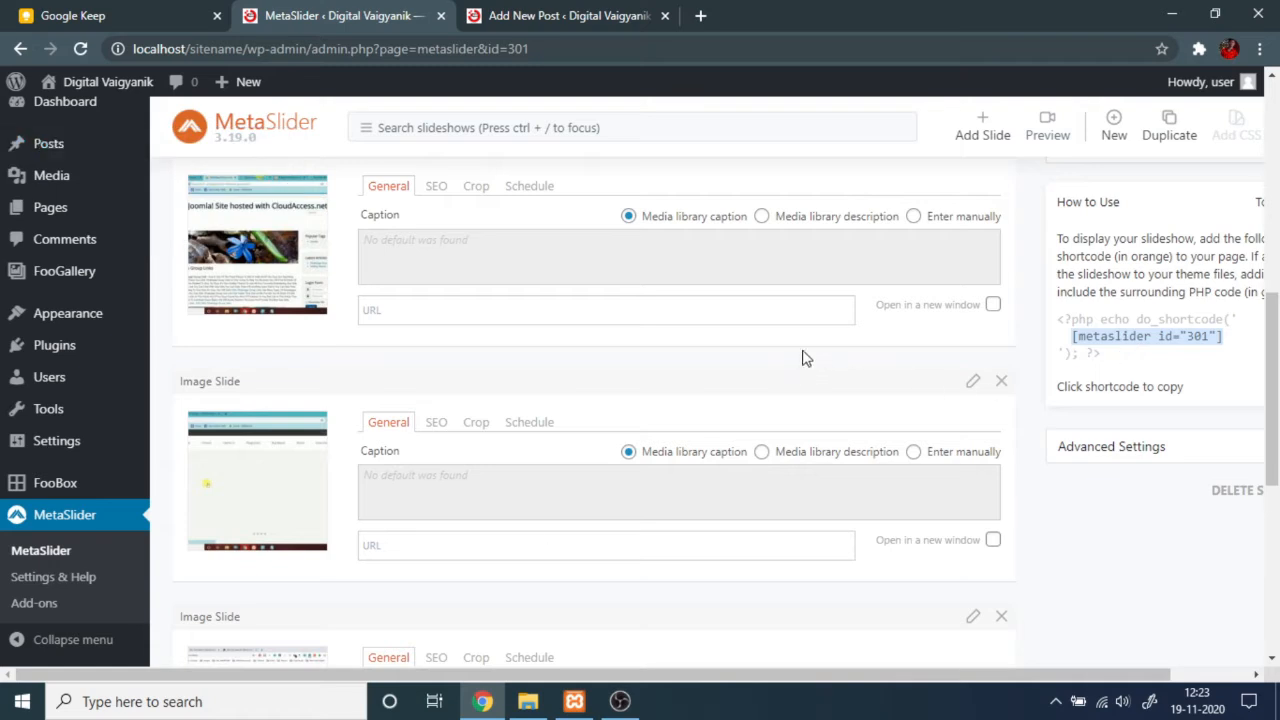
pyautogui.click(545, 14)
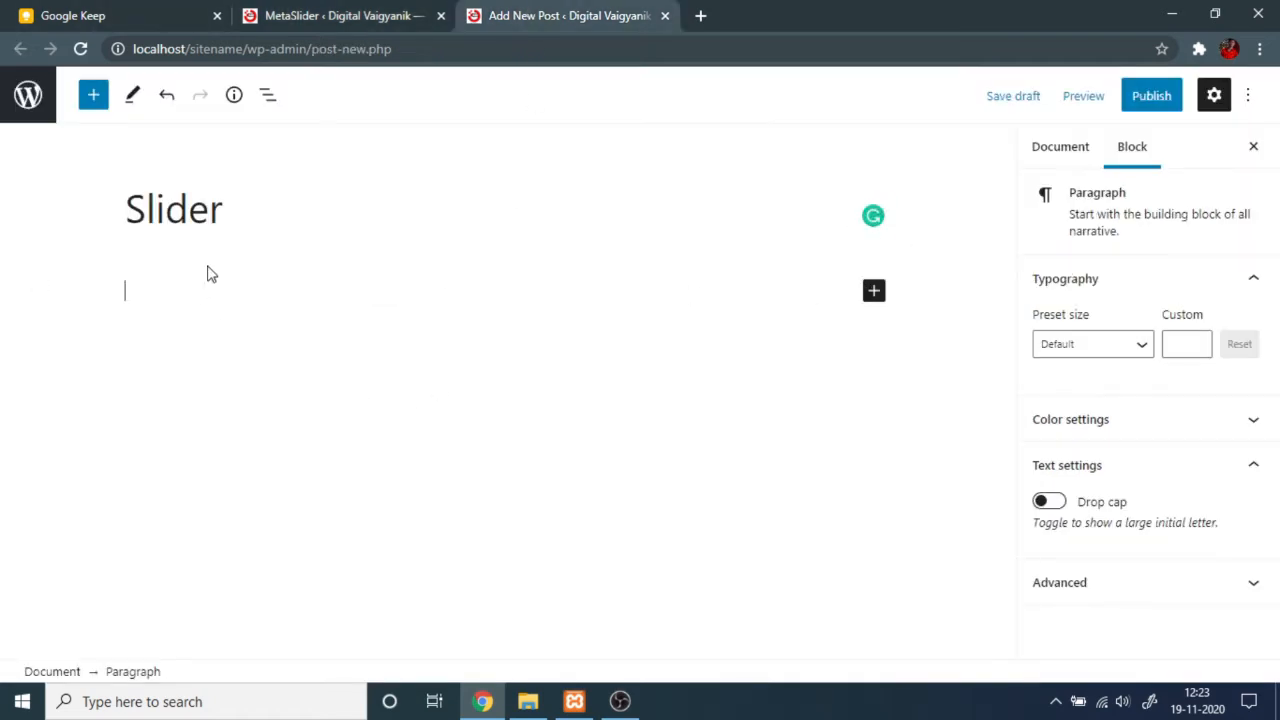
pyautogui.click(875, 292)
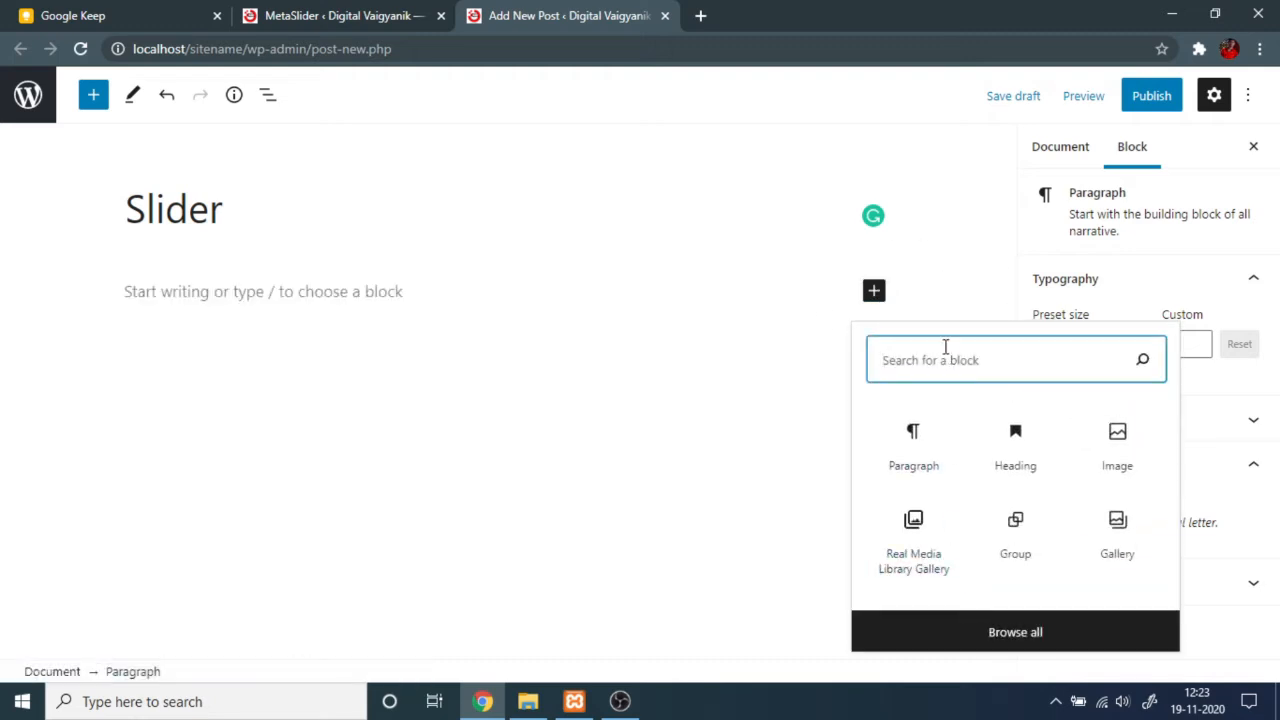
pyautogui.write('code')
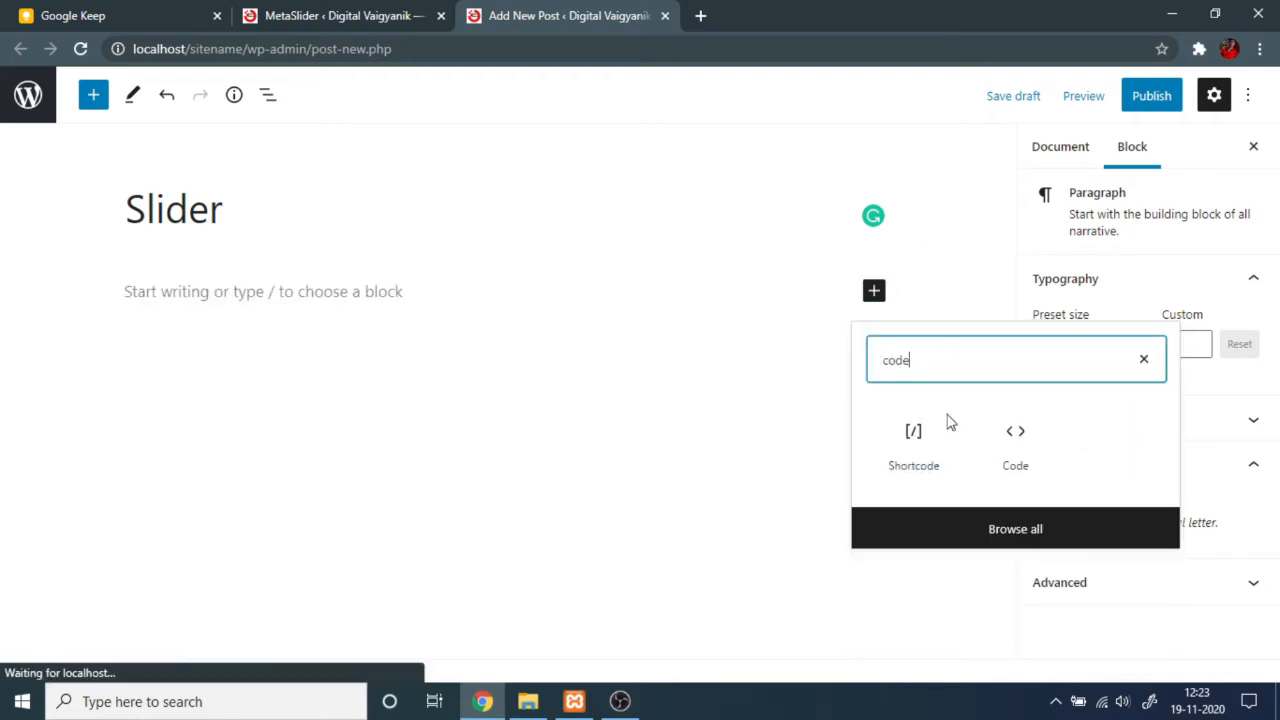
pyautogui.click(909, 438)
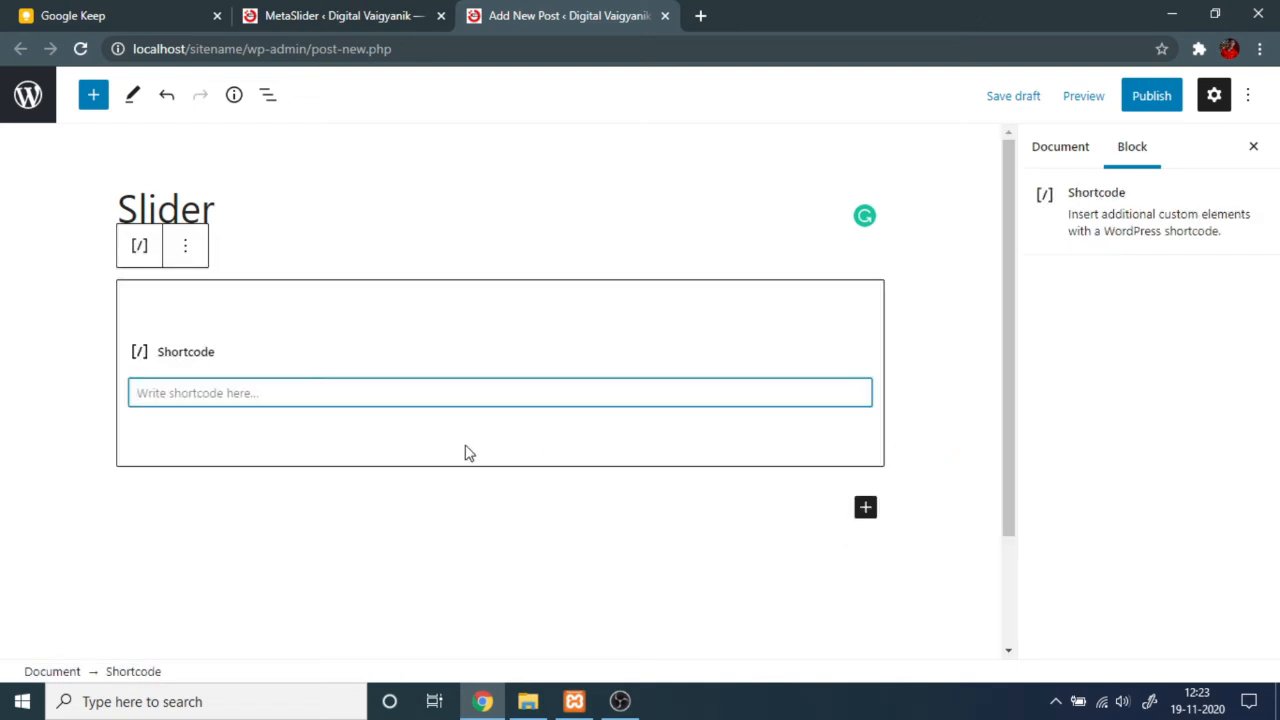
pyautogui.hotkey('ctrl', 'v')
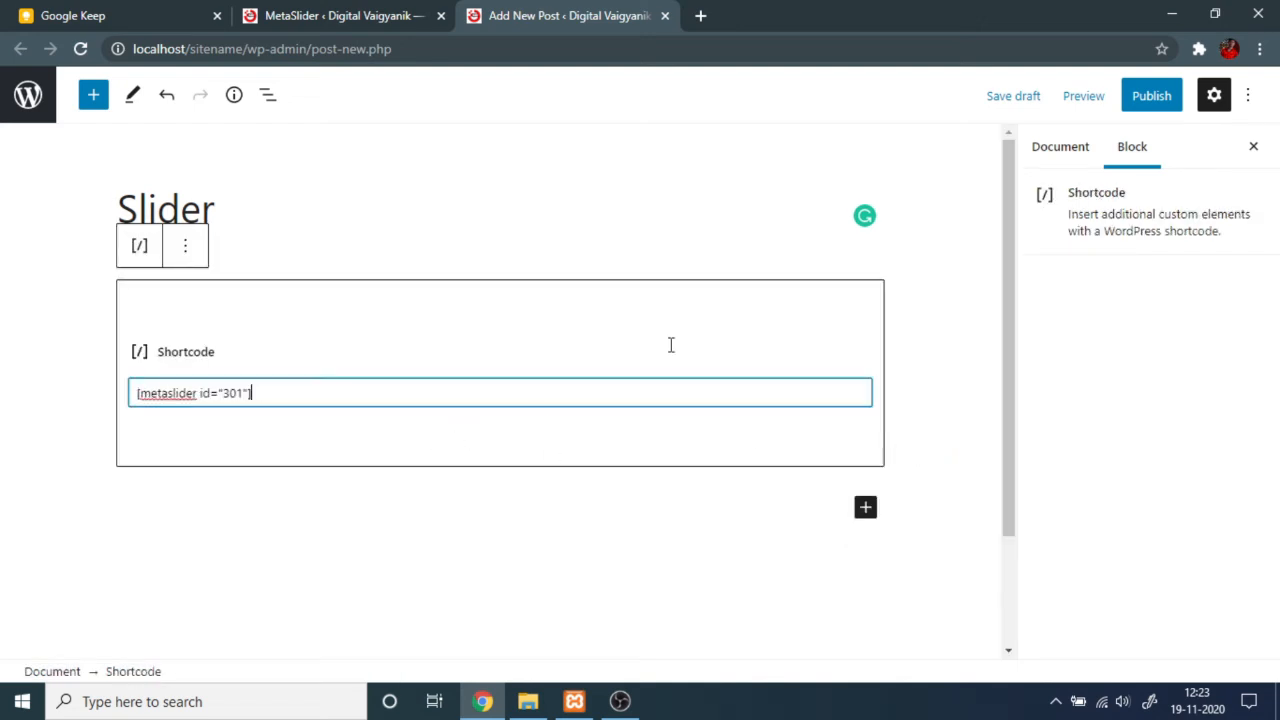
# Step: Publish the Slider post
pyautogui.click(1151, 95)
pyautogui.click(1088, 95)
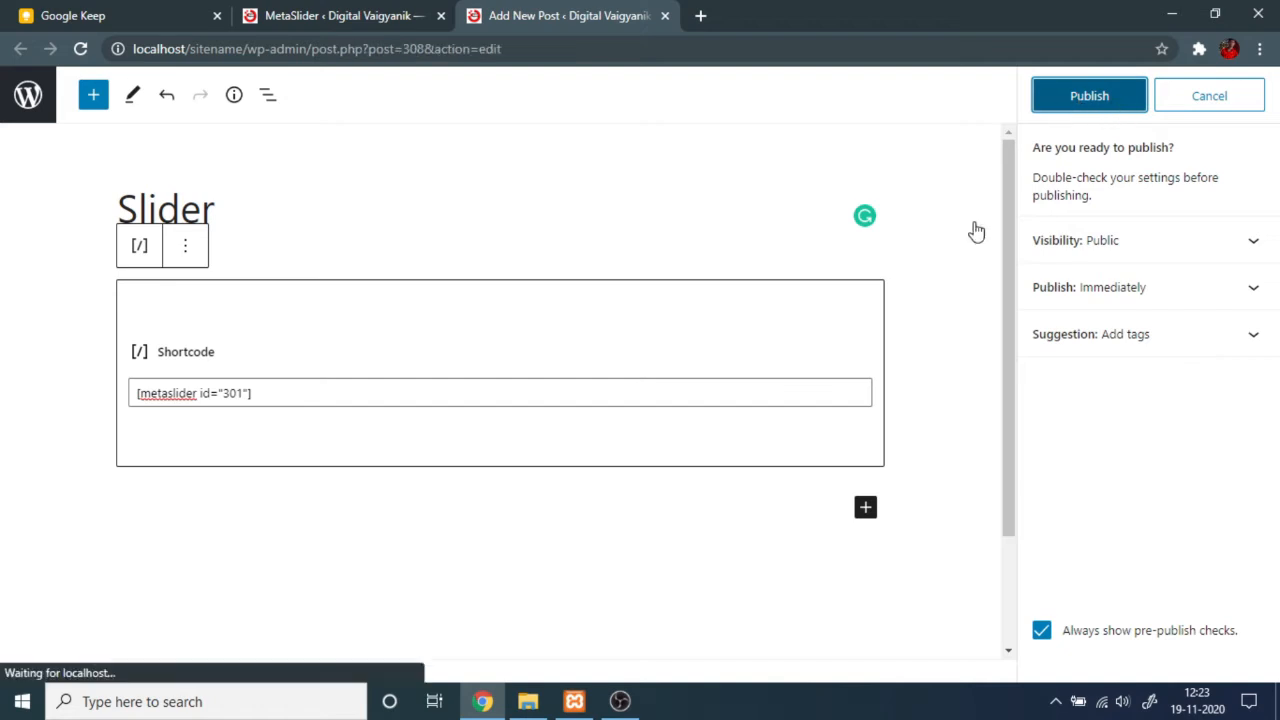
pyautogui.hotkey('ctrl', '-')
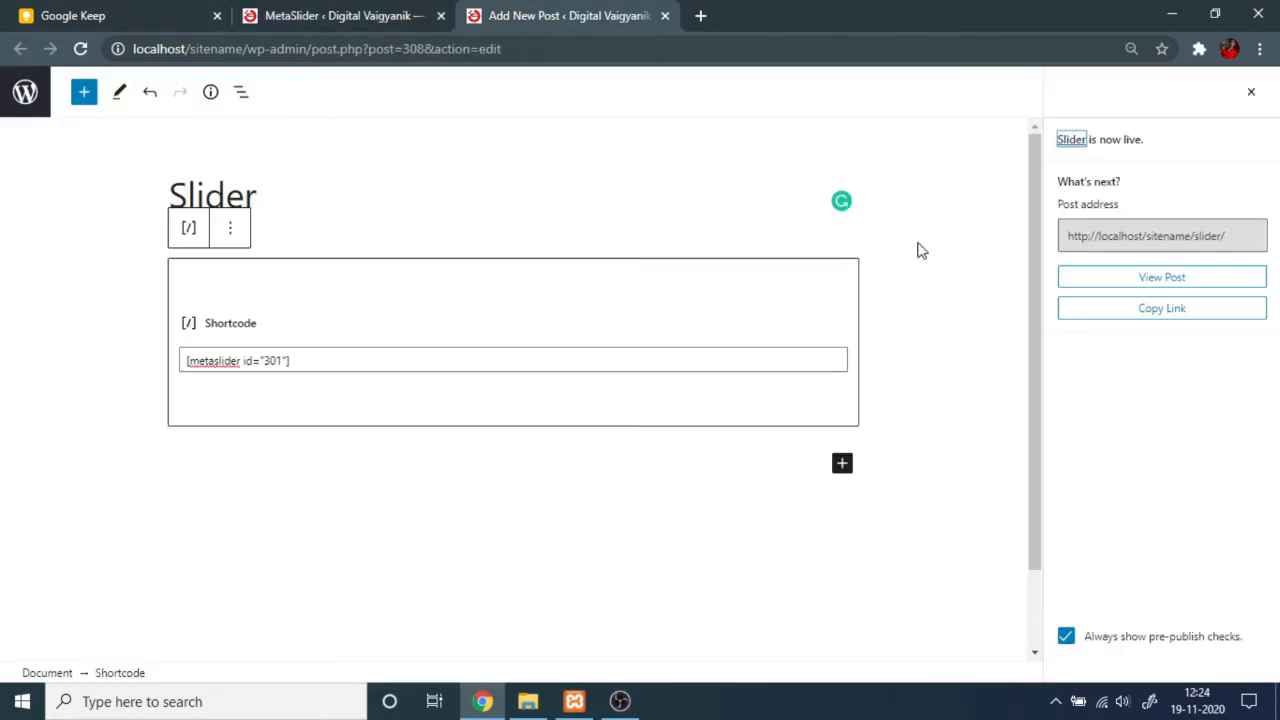
# Step: Save the slideshow in MetaSlider and return to the published post's editor
pyautogui.click(318, 12)
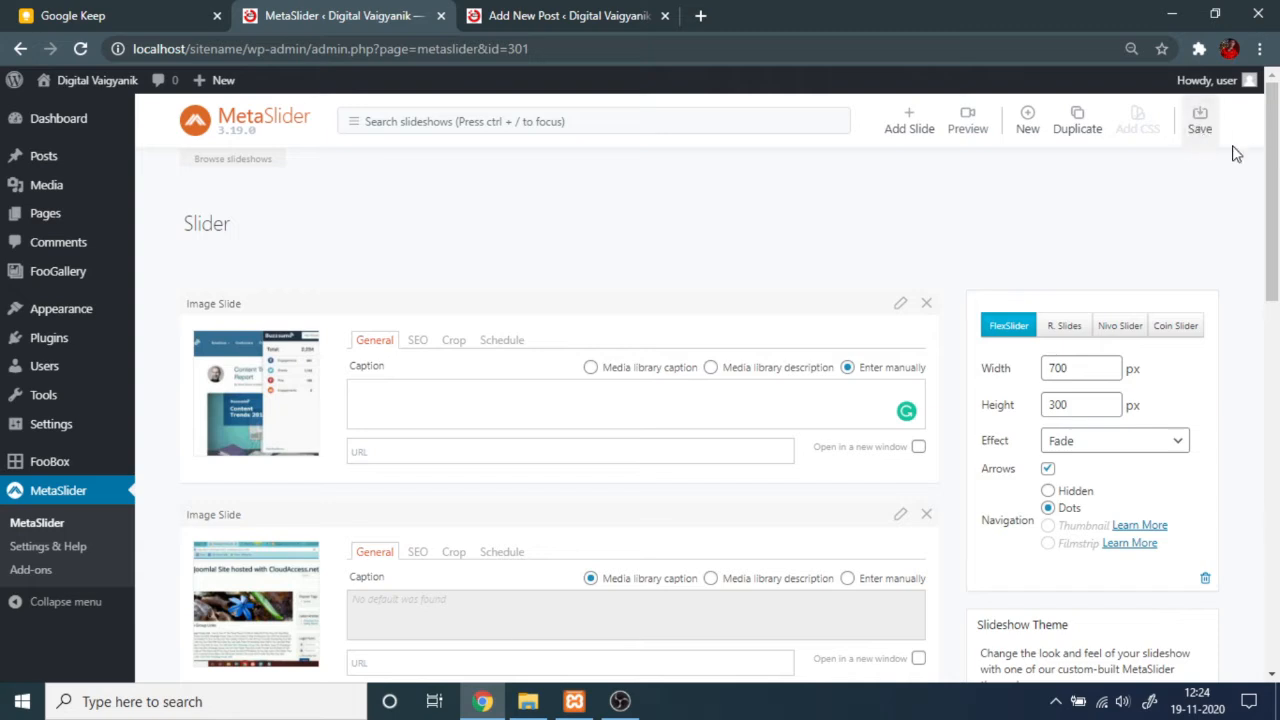
pyautogui.click(1200, 124)
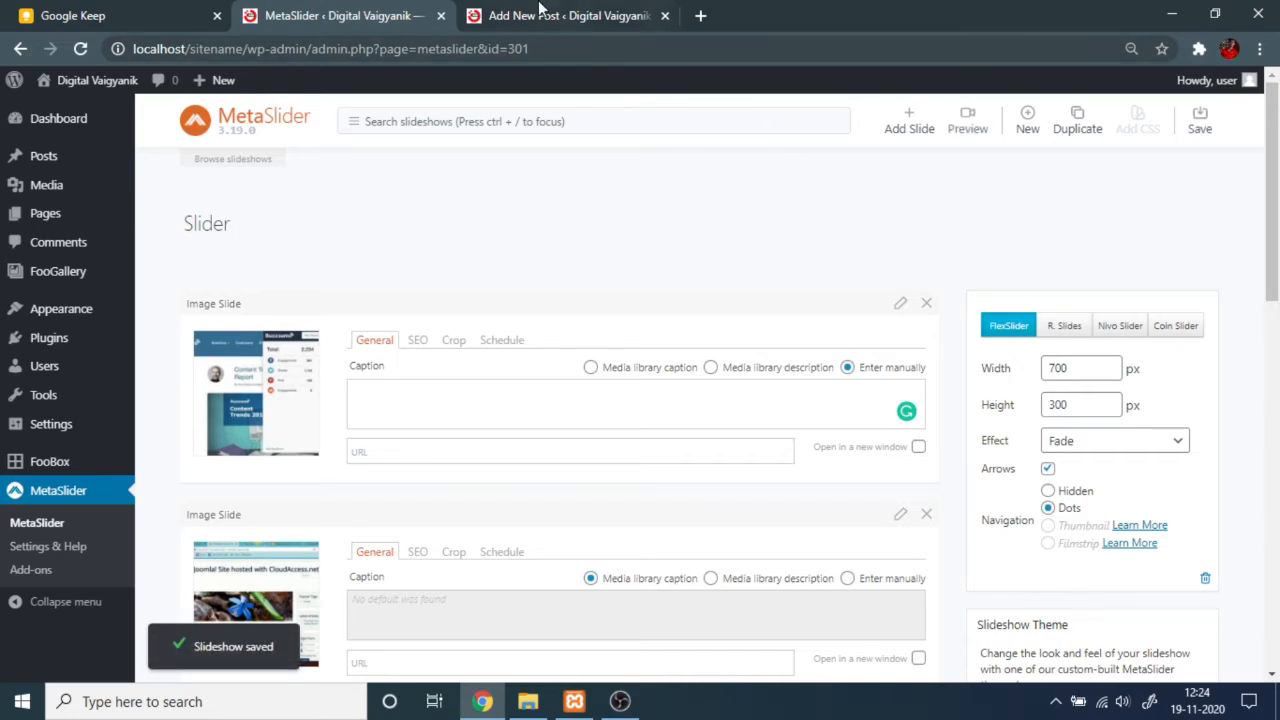
pyautogui.click(550, 15)
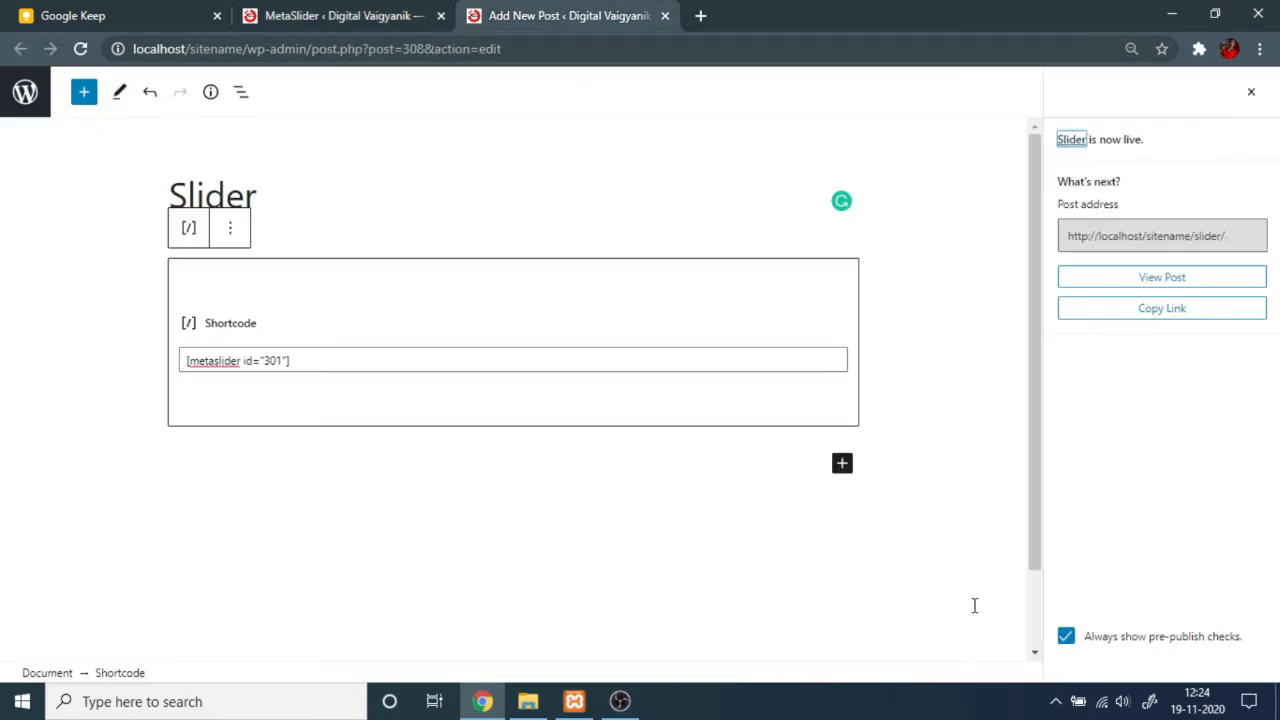
# Step: View the published Slider post on the site and examine how the slideshow is displayed
pyautogui.click(1168, 277)
pyautogui.scroll(-1, 525, 360)
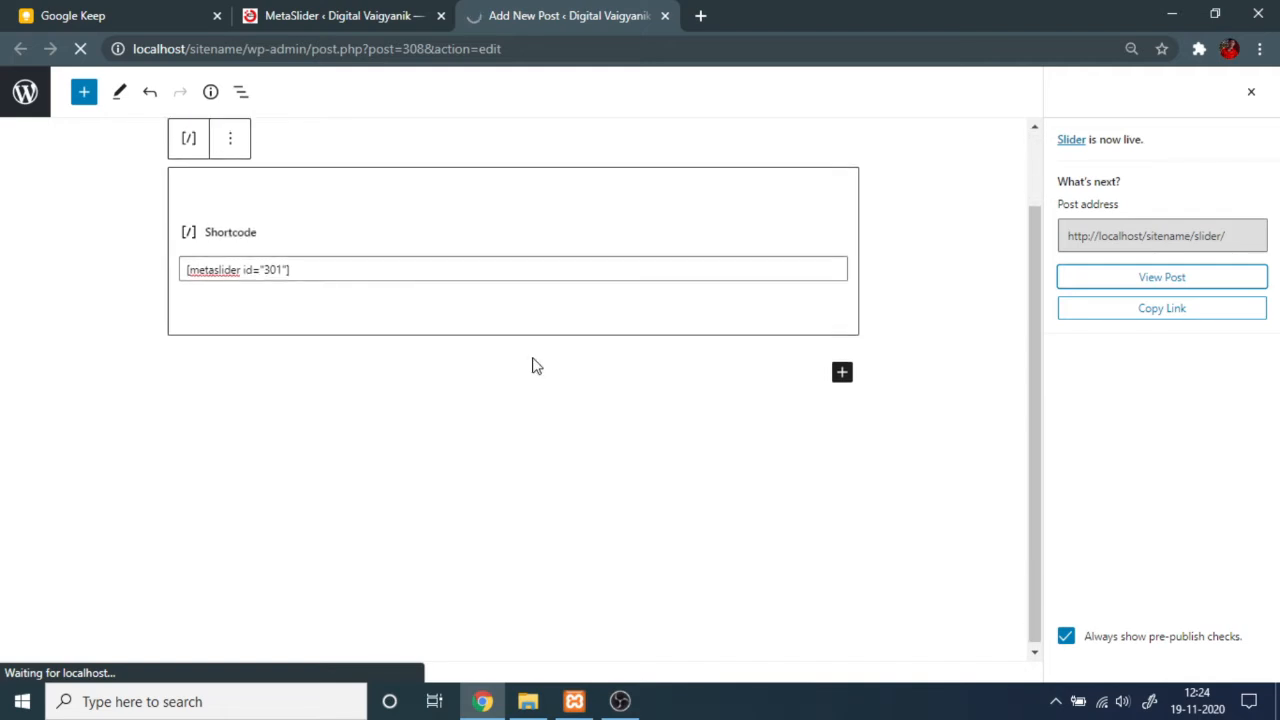
pyautogui.scroll(1, 536, 362)
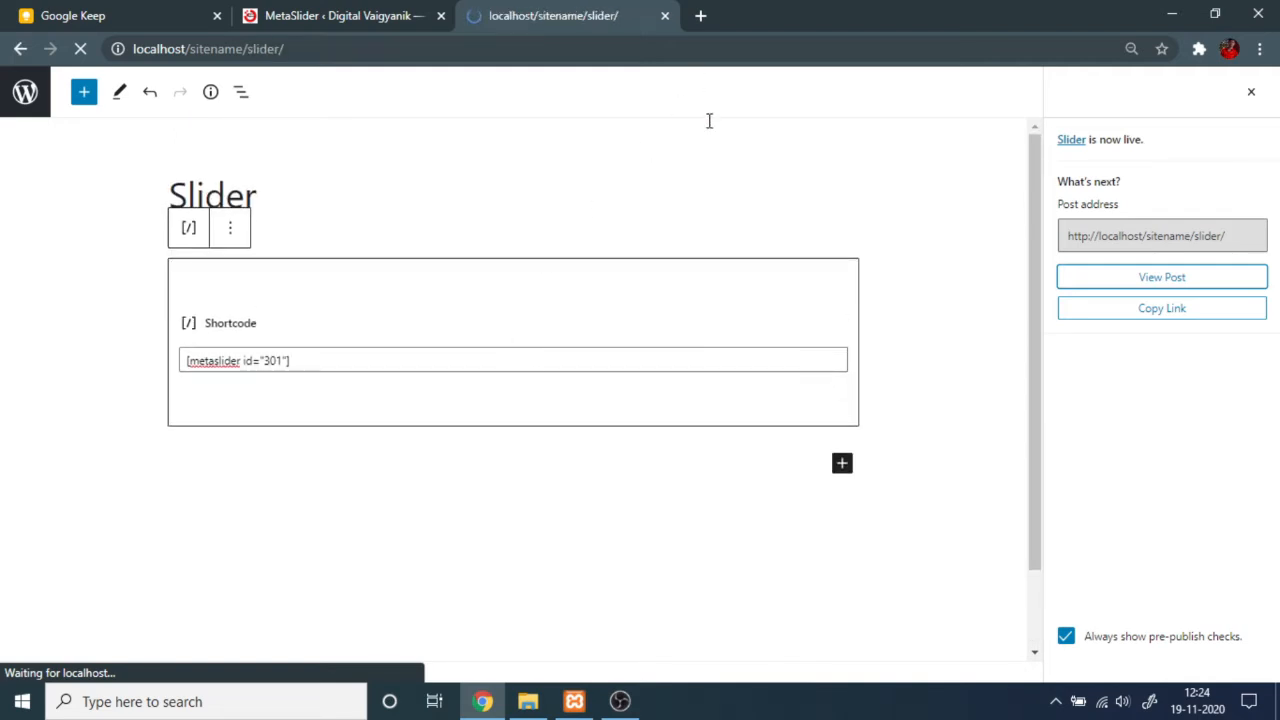
pyautogui.scroll(-1, 586, 269)
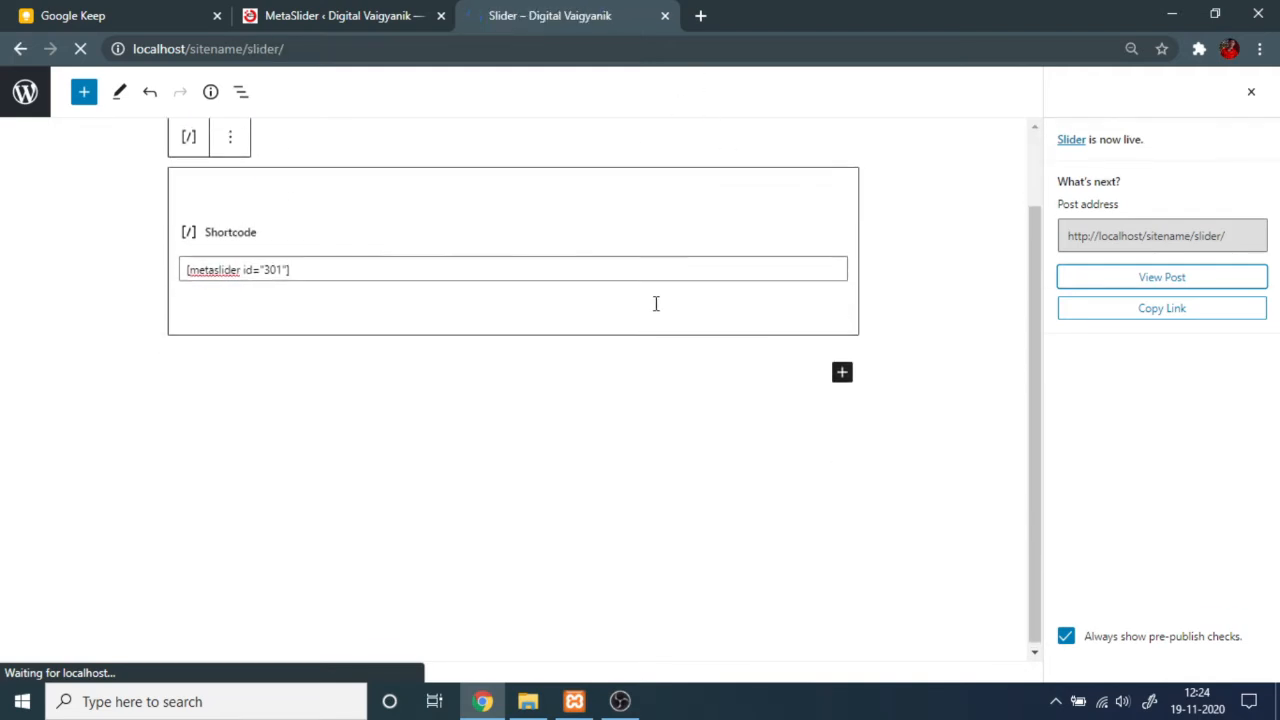
pyautogui.scroll(1, 680, 305)
pyautogui.scroll(-5, 505, 390)
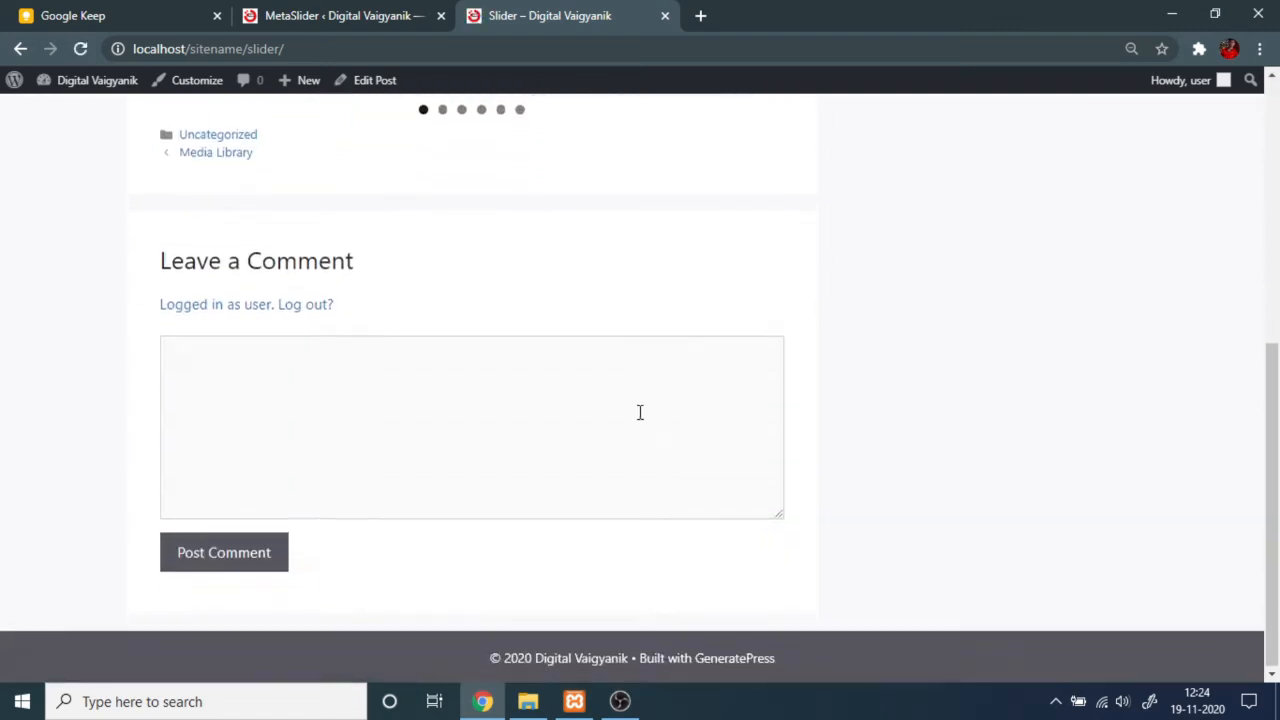
pyautogui.scroll(5, 640, 411)
pyautogui.scroll(-1, 731, 385)
pyautogui.scroll(-1, 731, 385)
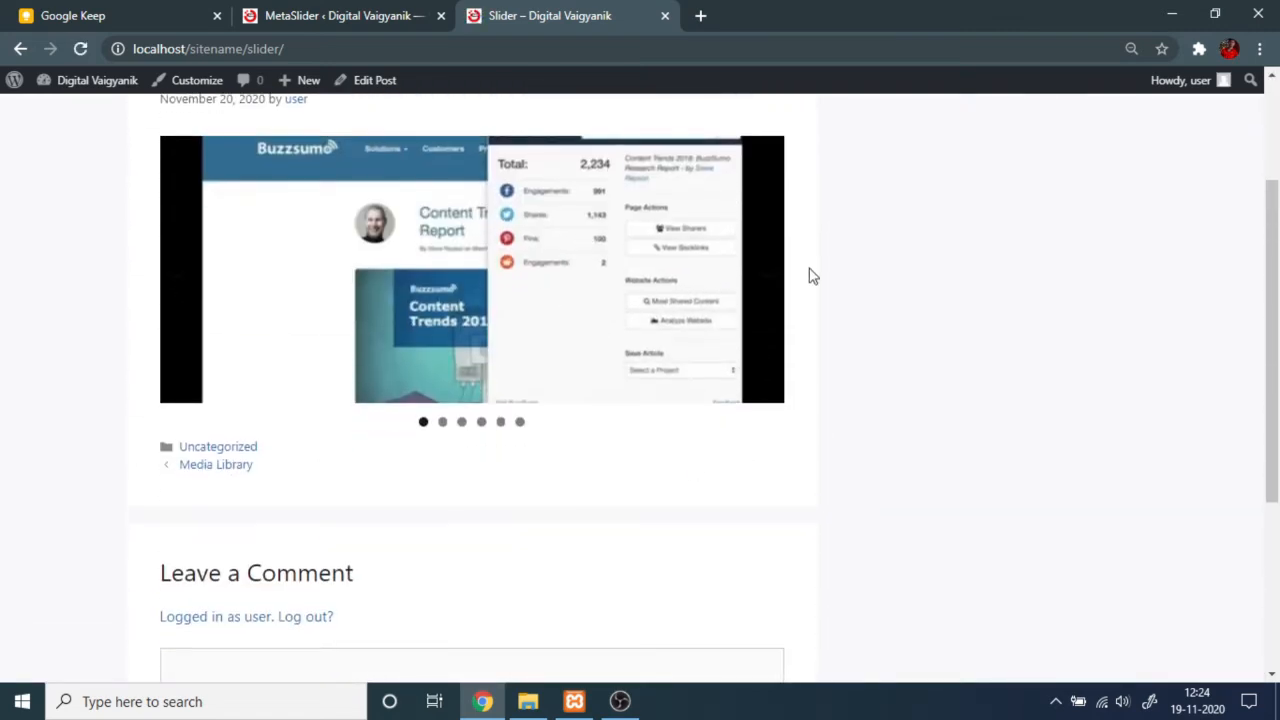
# Step: Advance through the slides of the embedded slideshow to check its images and navigation
pyautogui.click(773, 275)
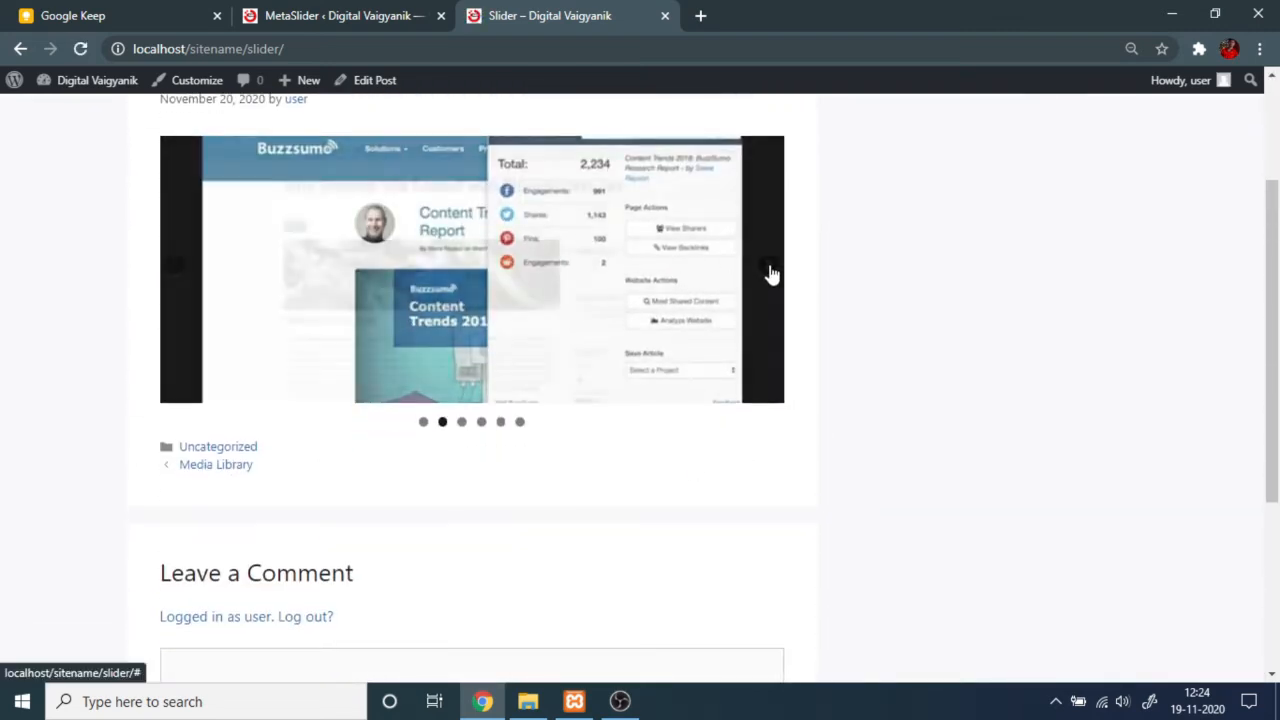
pyautogui.click(772, 274)
pyautogui.click(771, 273)
pyautogui.click(770, 273)
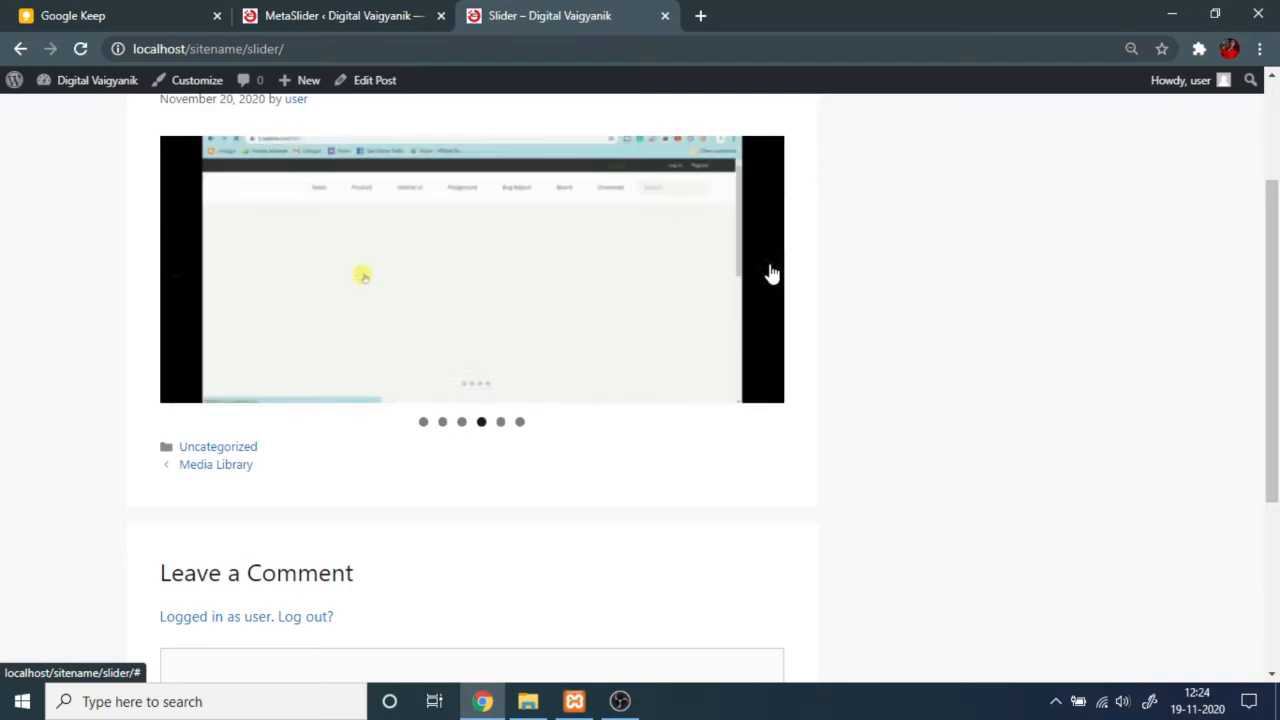
pyautogui.click(770, 273)
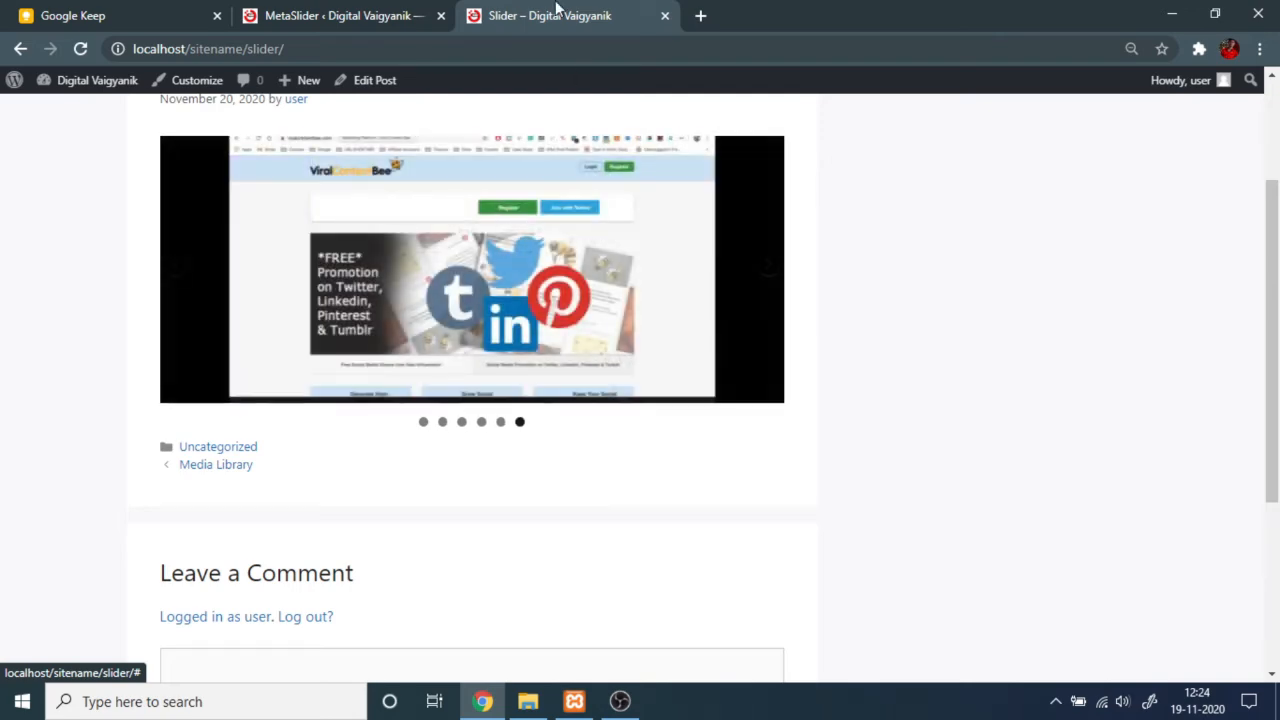
# Step: Set Image Crop to Disabled in the slideshow's advanced settings
pyautogui.click(410, 16)
pyautogui.scroll(-10, 1120, 380)
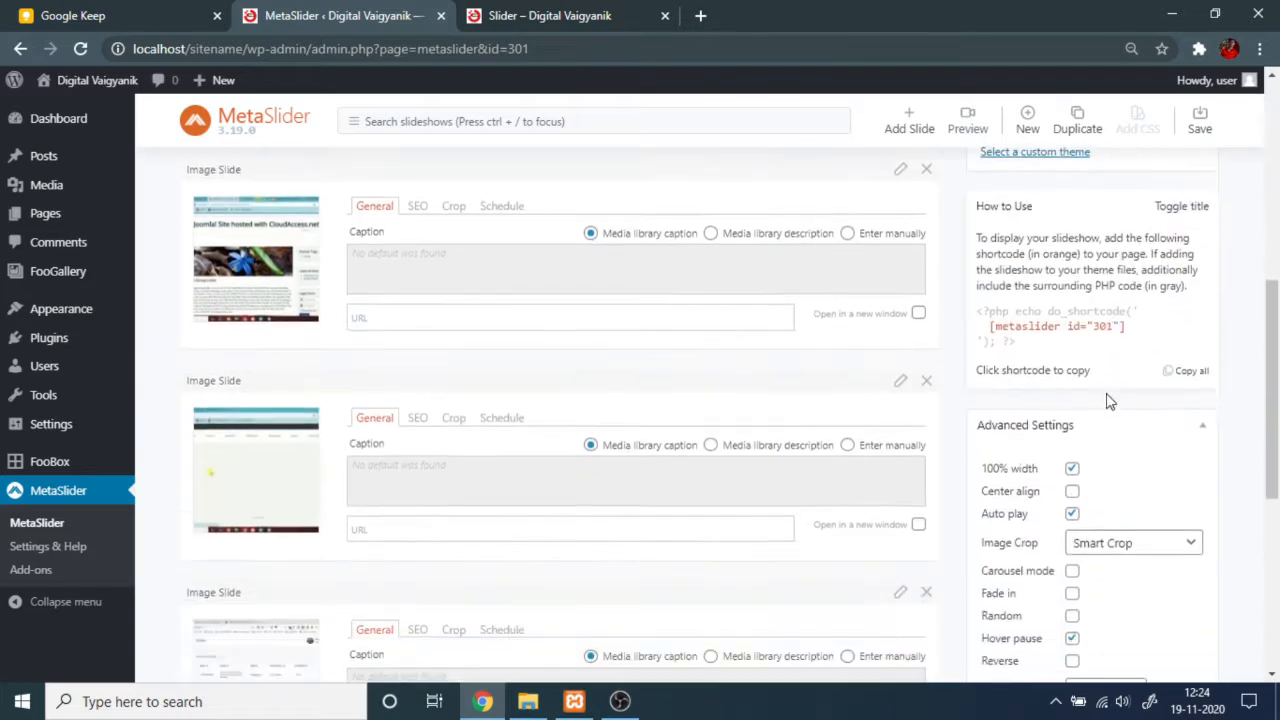
pyautogui.scroll(6, 1106, 397)
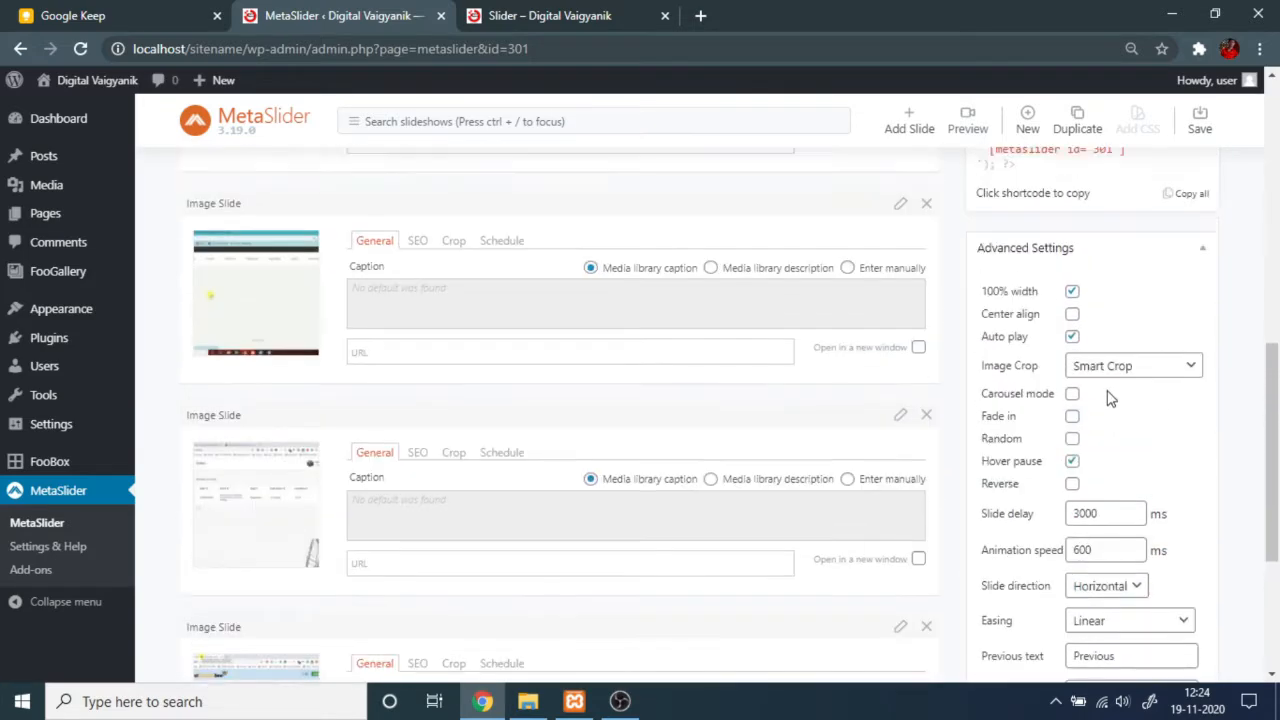
pyautogui.click(1040, 424)
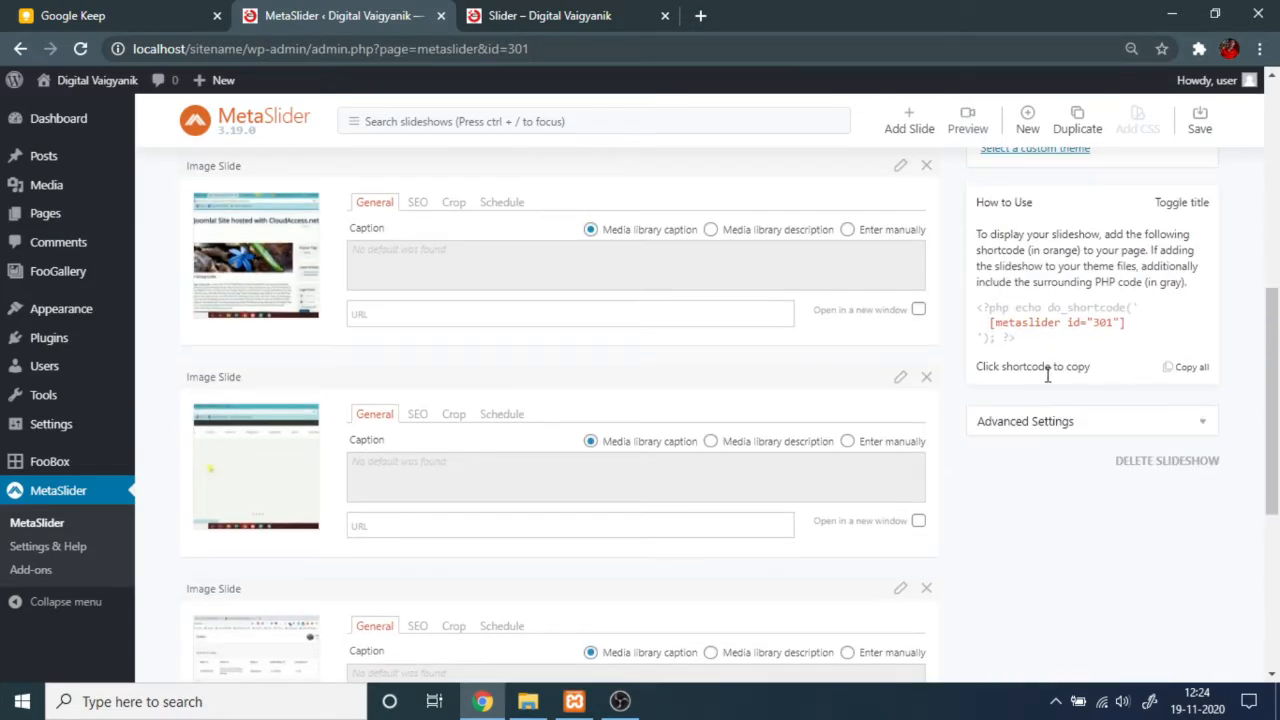
pyautogui.click(1062, 432)
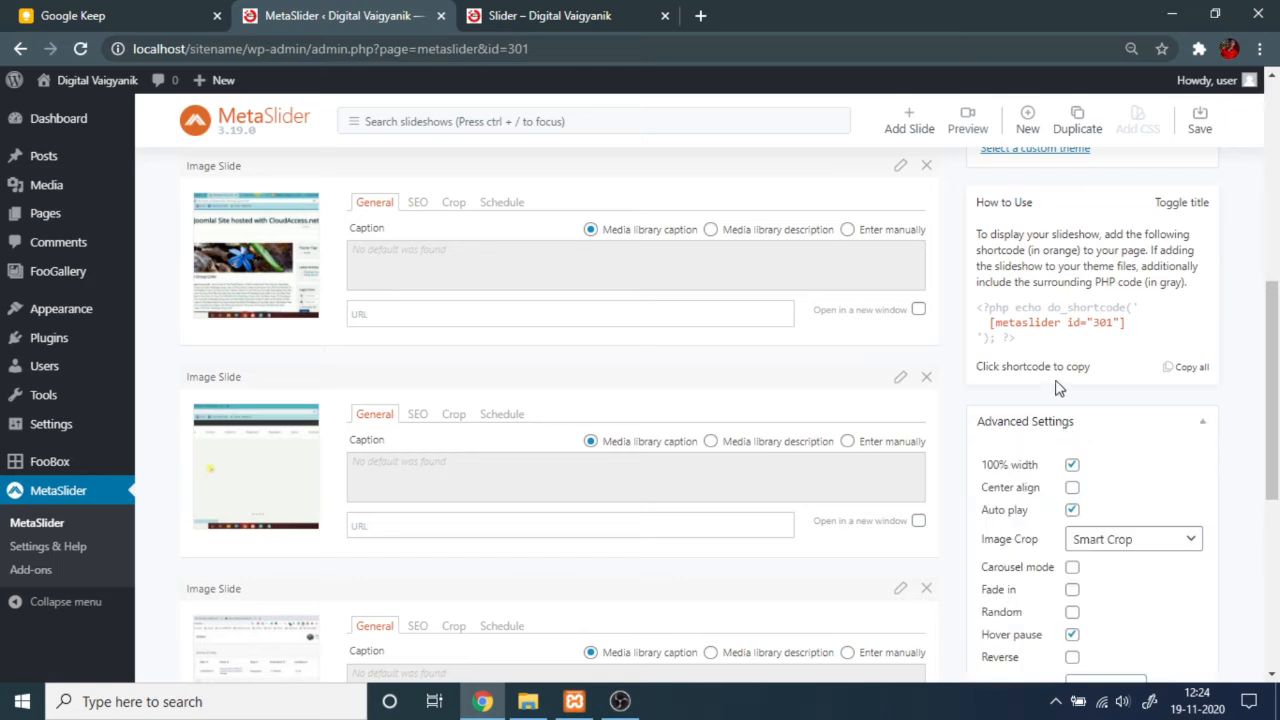
pyautogui.scroll(-1, 1068, 340)
pyautogui.scroll(-1, 1070, 332)
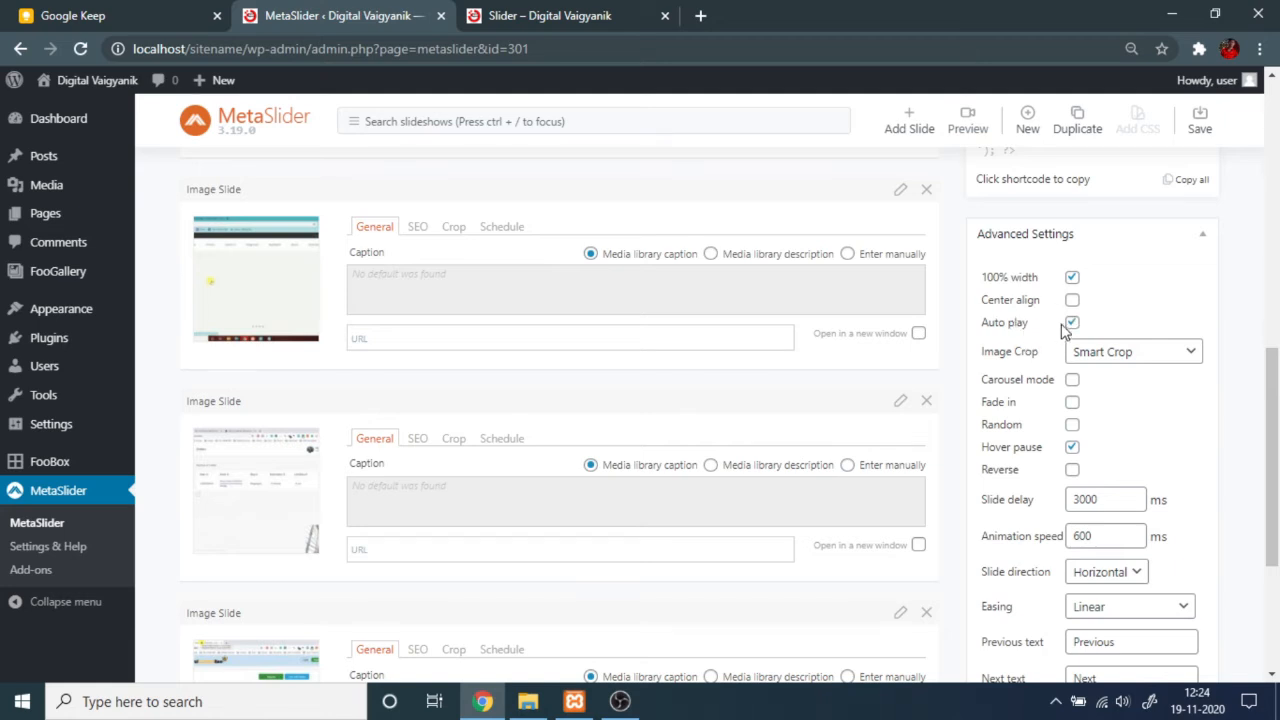
pyautogui.scroll(-1, 1166, 283)
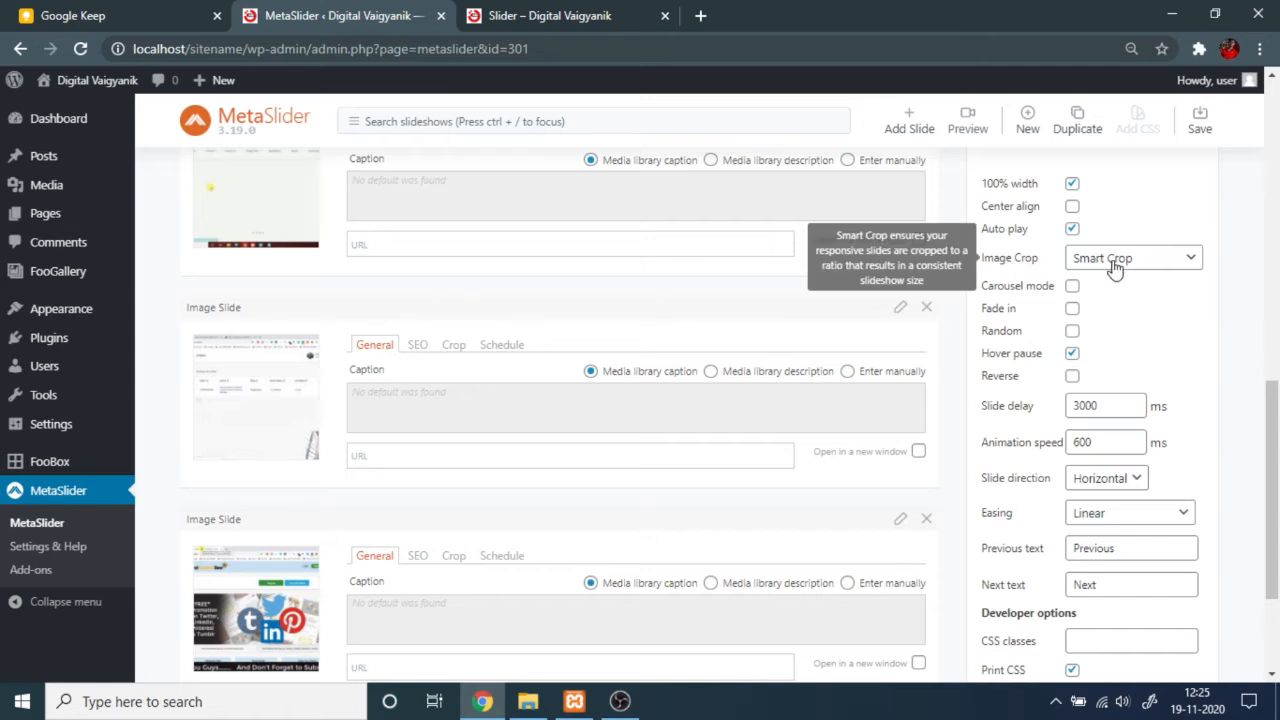
pyautogui.click(1120, 262)
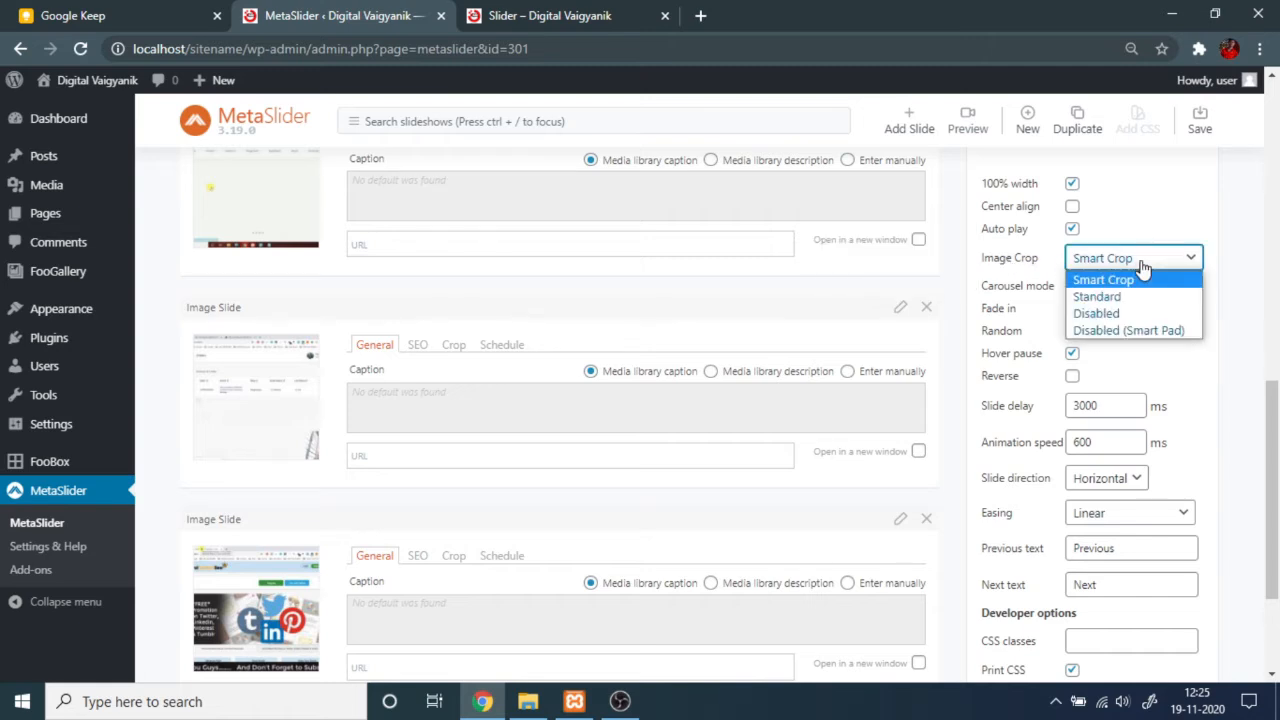
pyautogui.click(1108, 315)
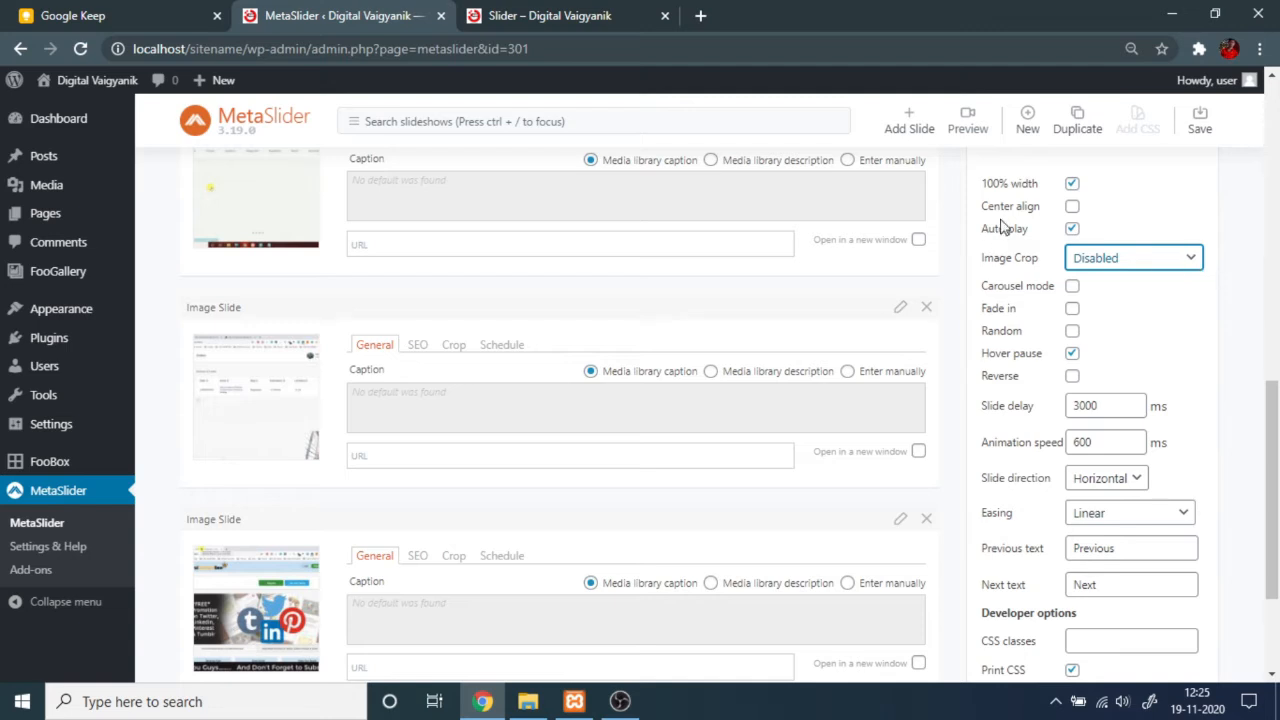
# Step: Enable Fade in and set the slide delay to 2000 ms in the slideshow's advanced settings
pyautogui.click(1071, 309)
pyautogui.click(1072, 331)
pyautogui.click(1073, 332)
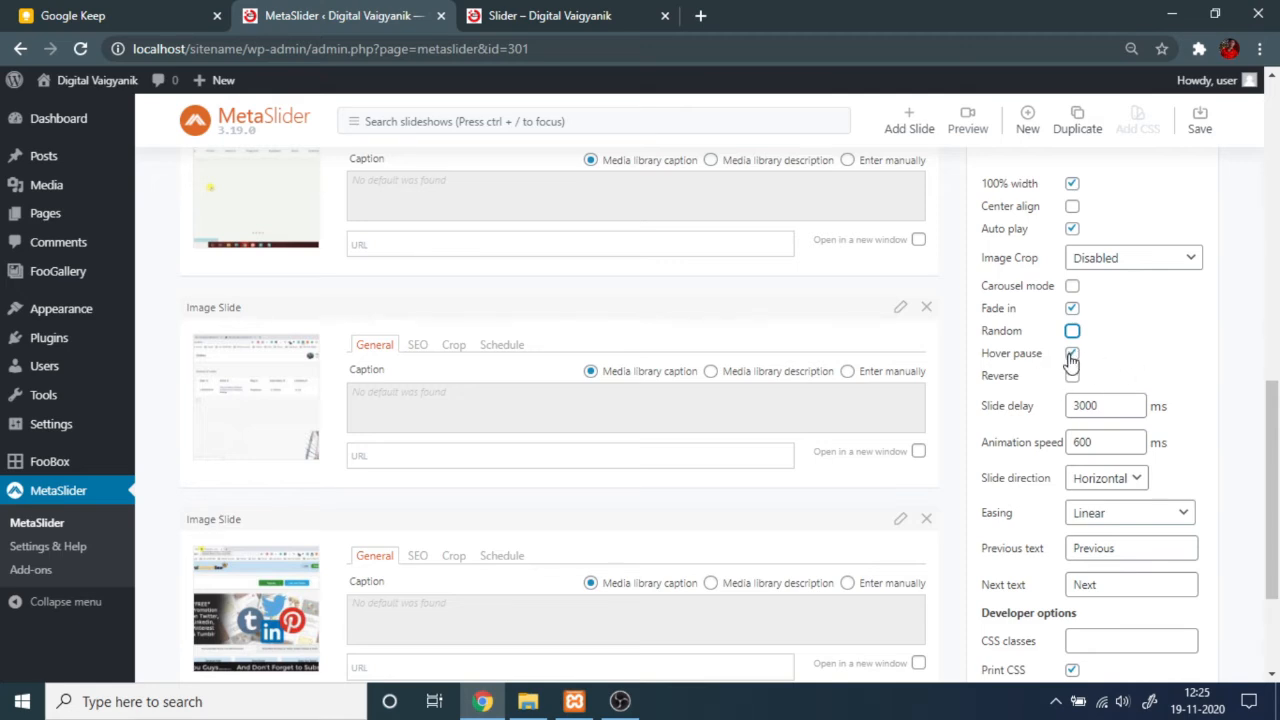
pyautogui.scroll(-2, 1094, 372)
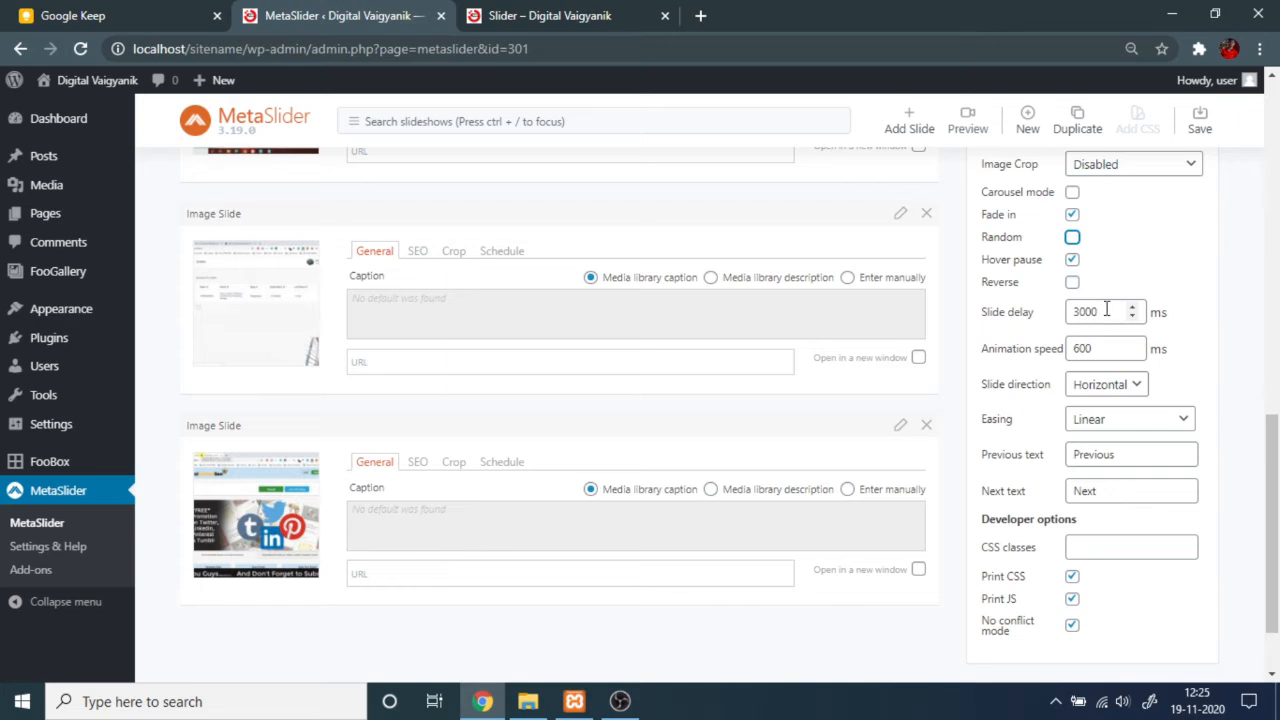
pyautogui.click(1106, 310)
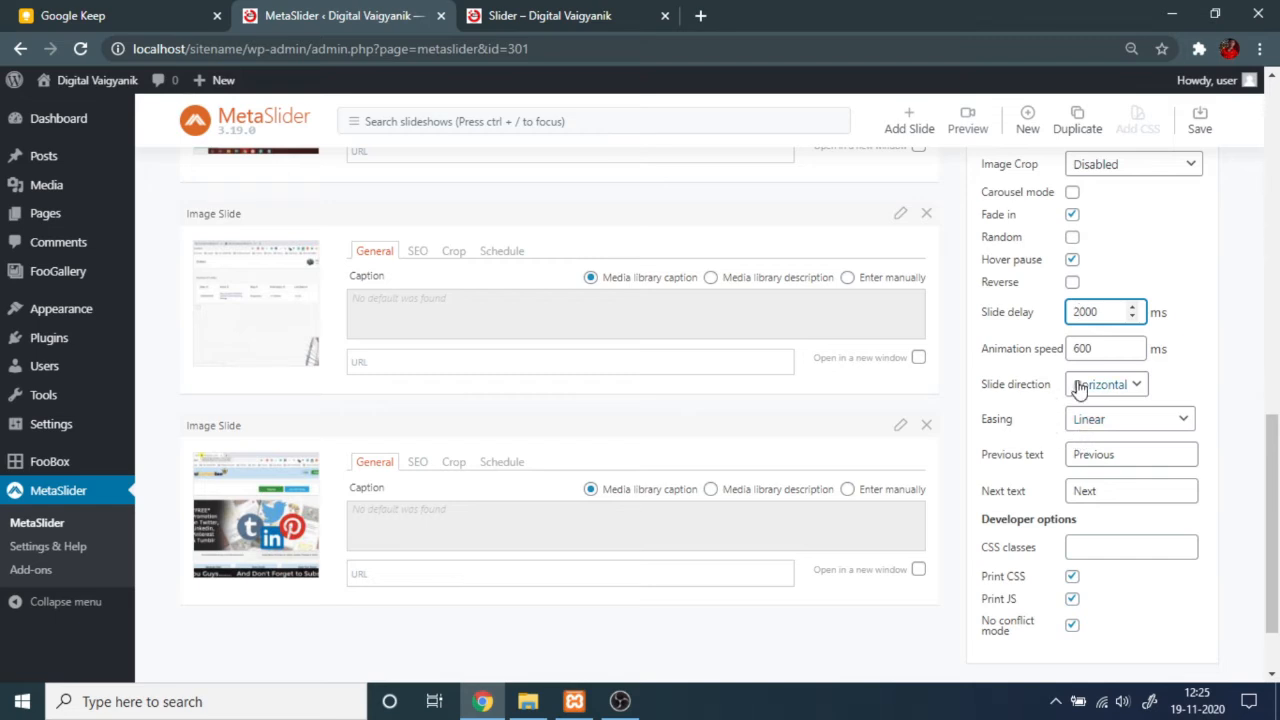
# Step: Check the animation speed and slide direction options, and save the slideshow
pyautogui.click(1097, 350)
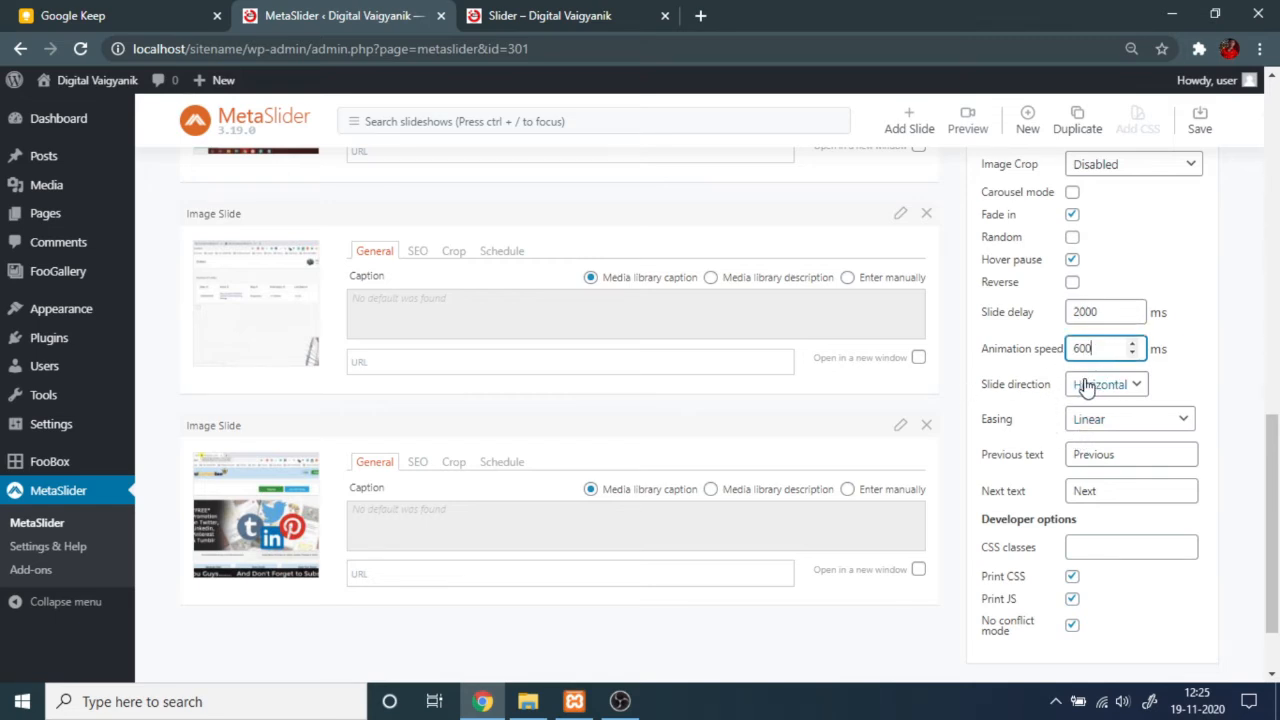
pyautogui.click(1089, 388)
pyautogui.click(1137, 386)
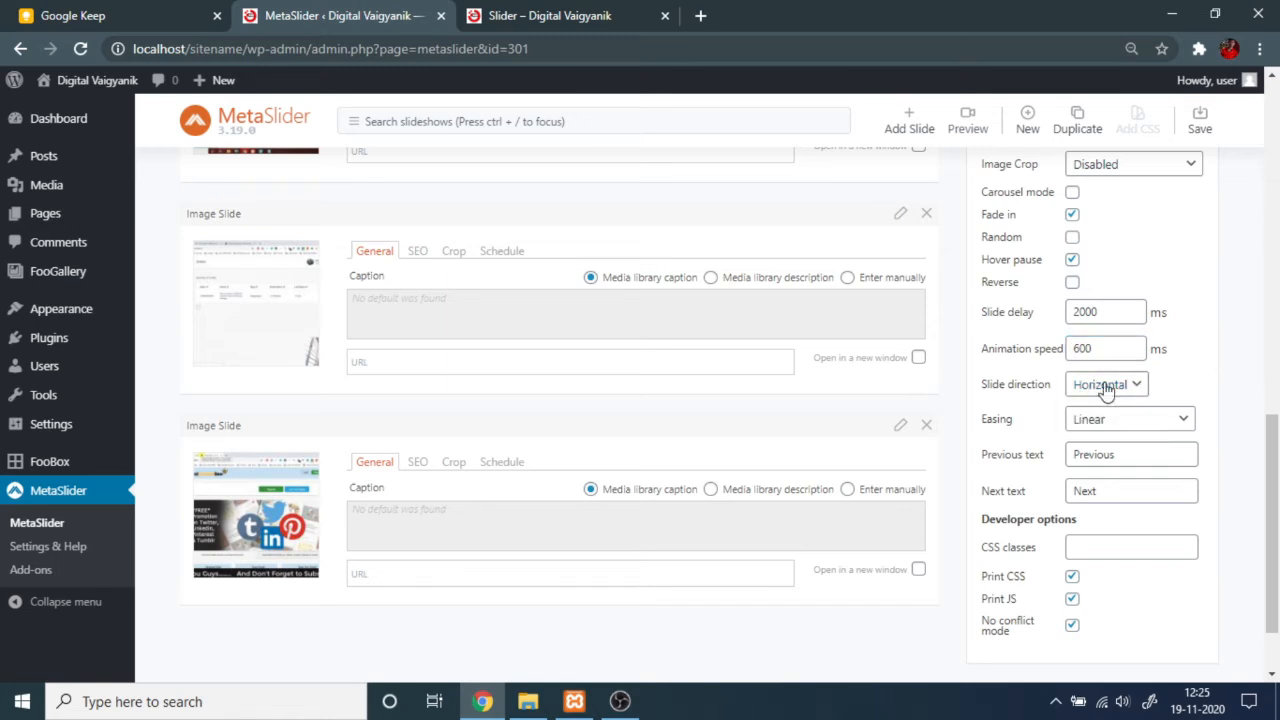
pyautogui.scroll(-2, 1155, 333)
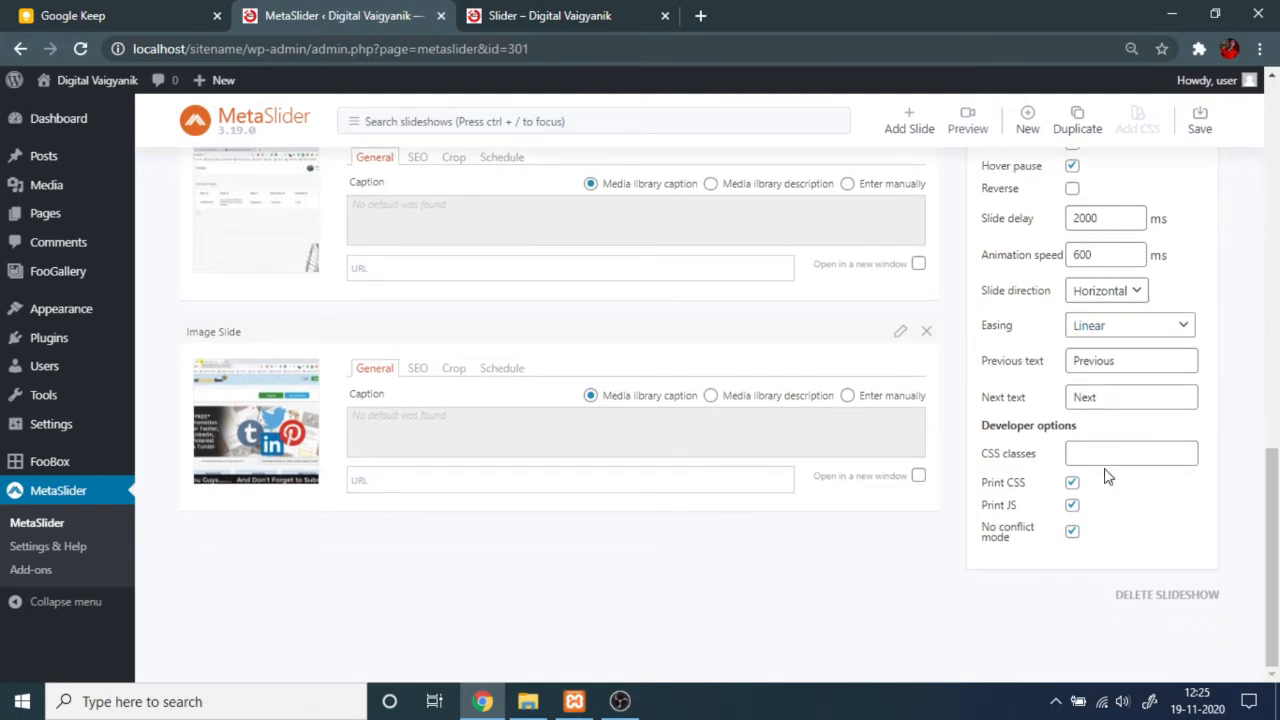
pyautogui.scroll(8, 1120, 435)
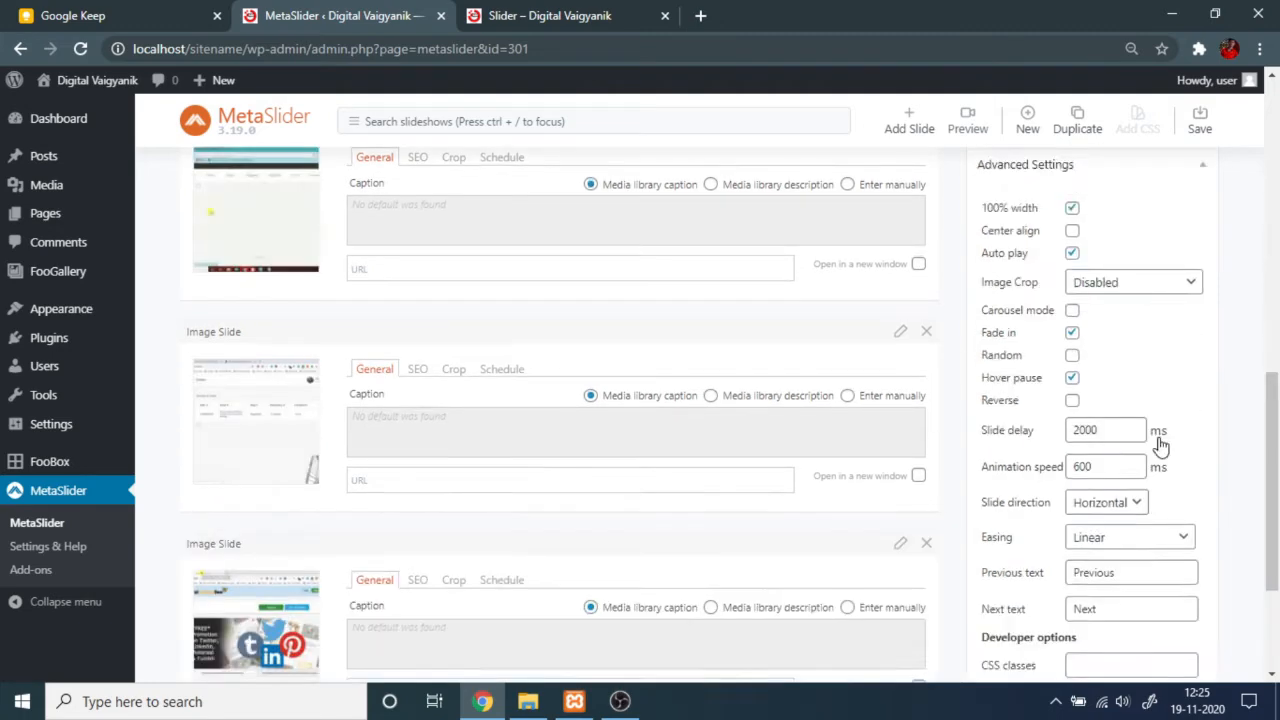
pyautogui.click(1199, 120)
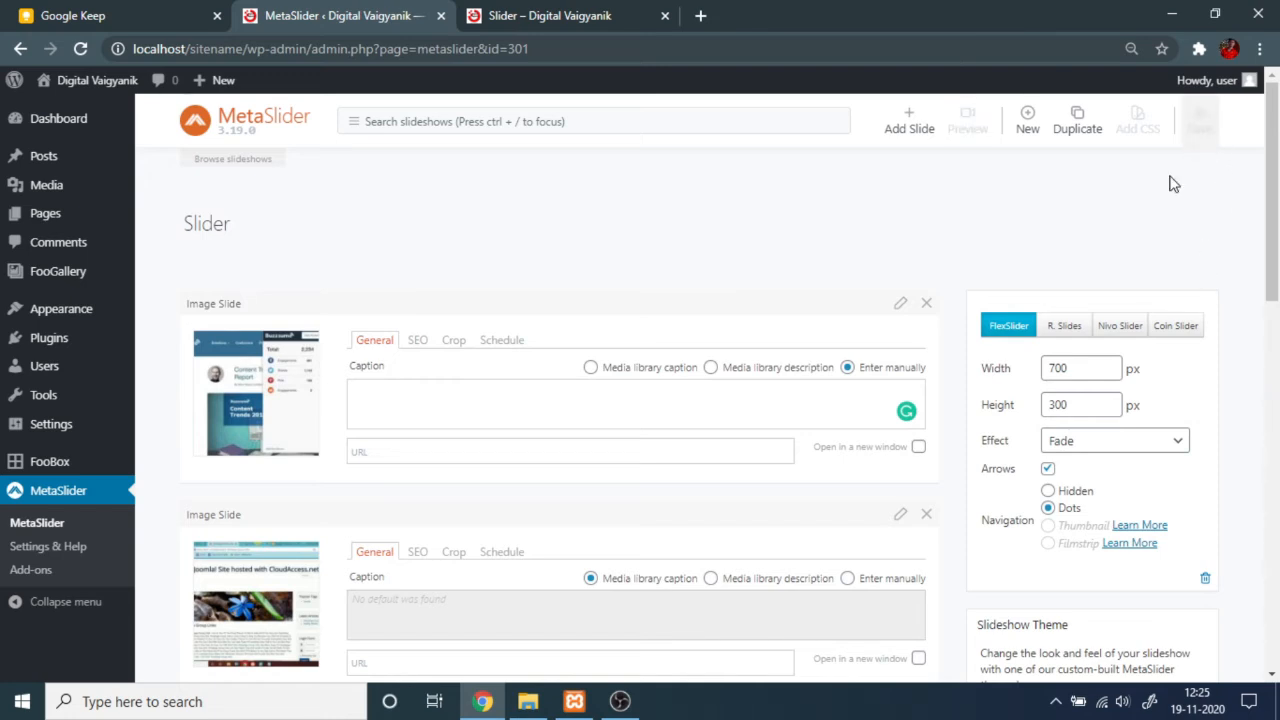
# Step: View the published Slider post to check the slideshow's display, and return to the MetaSlider editor
pyautogui.click(590, 15)
pyautogui.scroll(3, 606, 366)
pyautogui.scroll(-2, 640, 254)
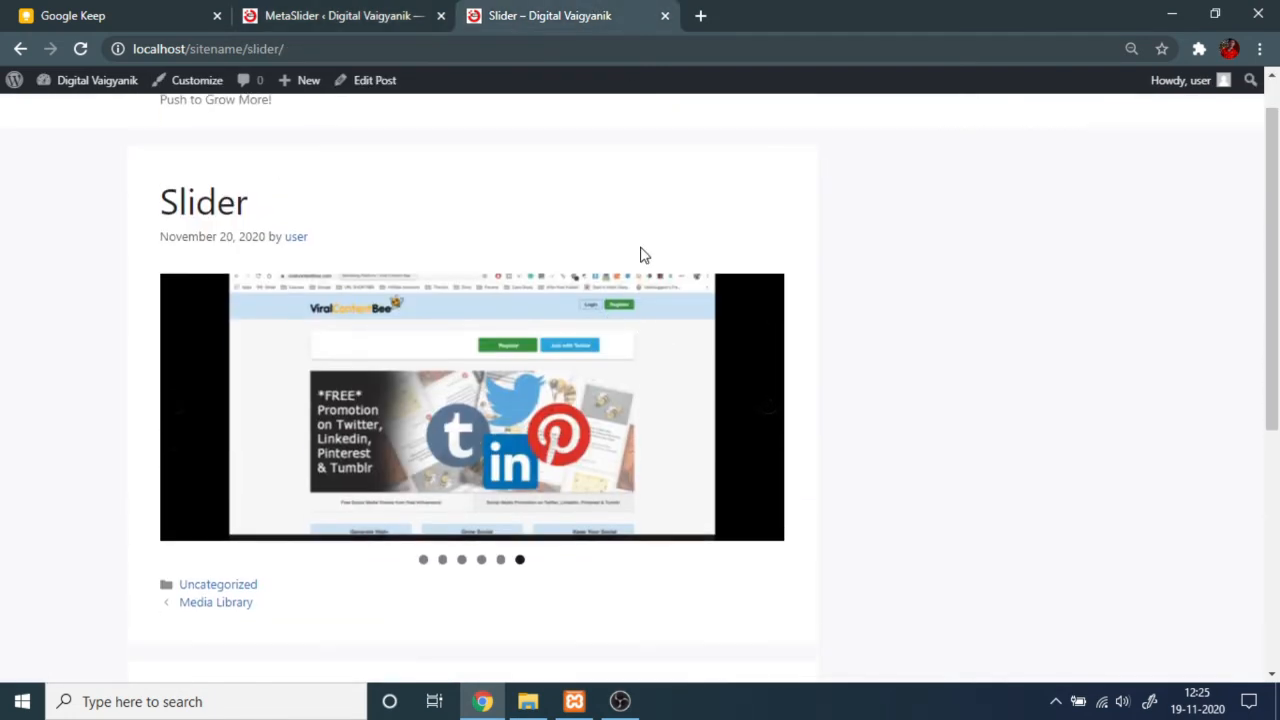
pyautogui.click(391, 15)
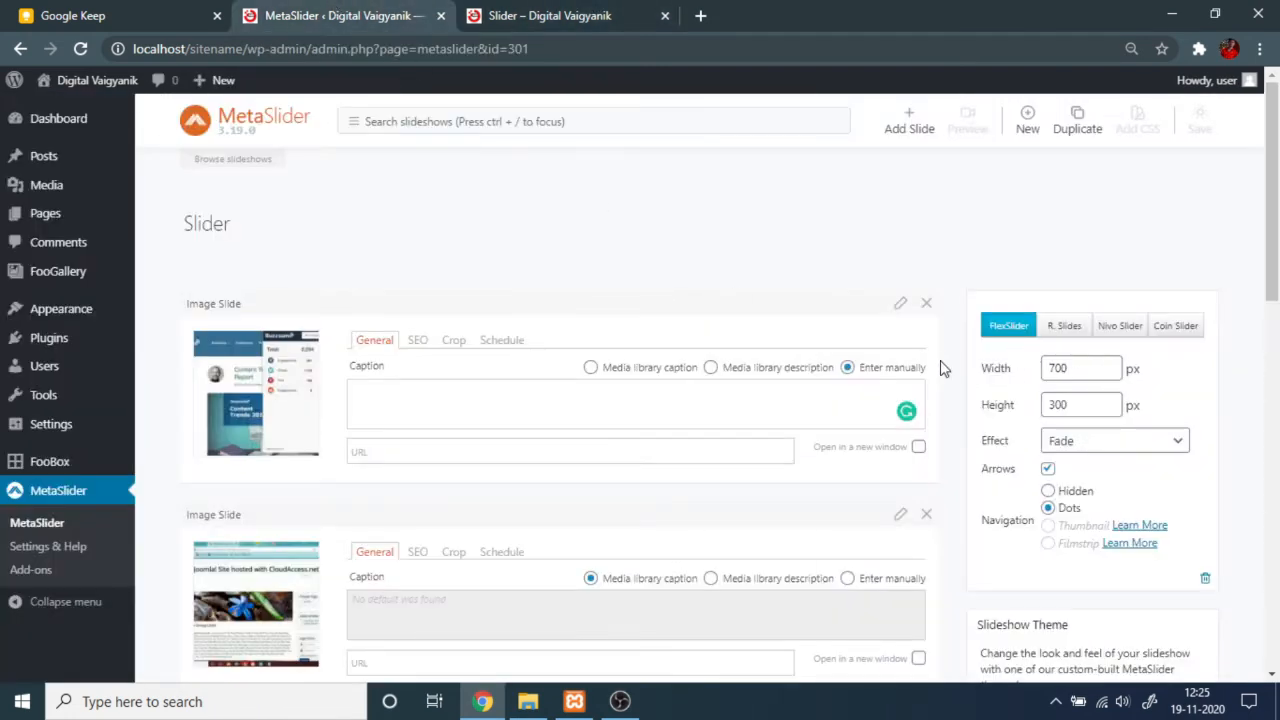
pyautogui.scroll(-1, 1036, 243)
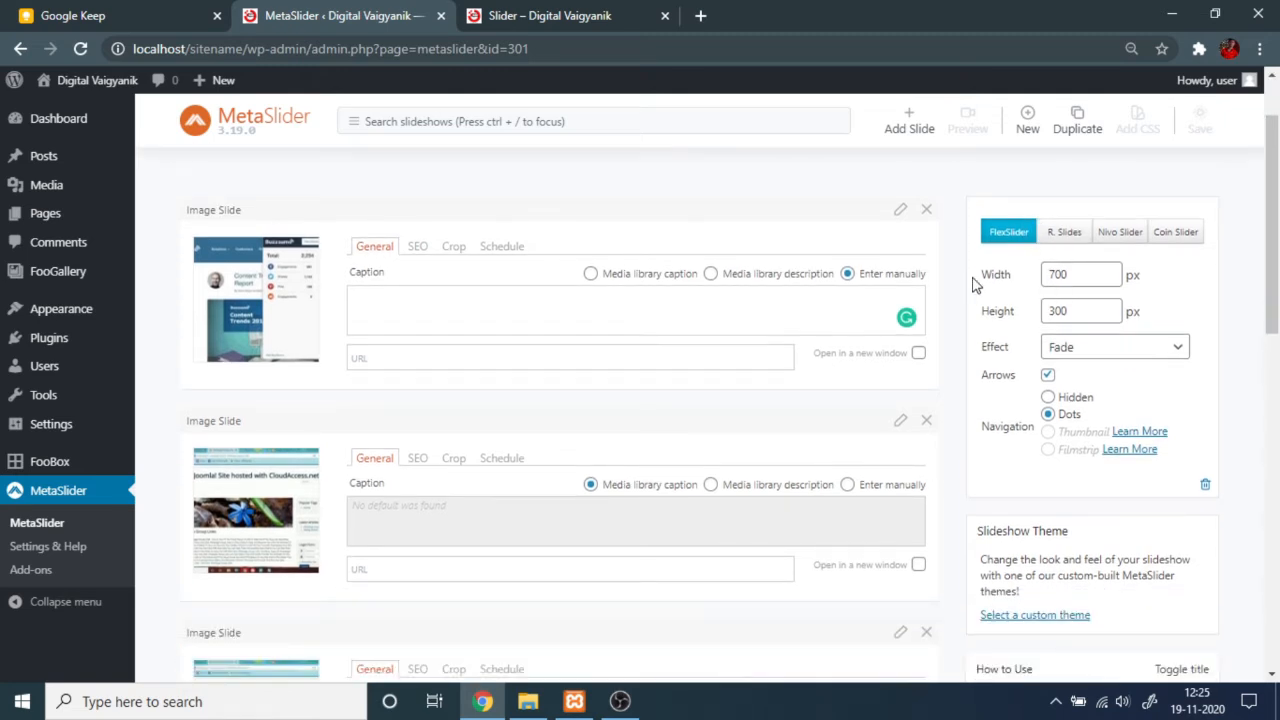
pyautogui.click(658, 9)
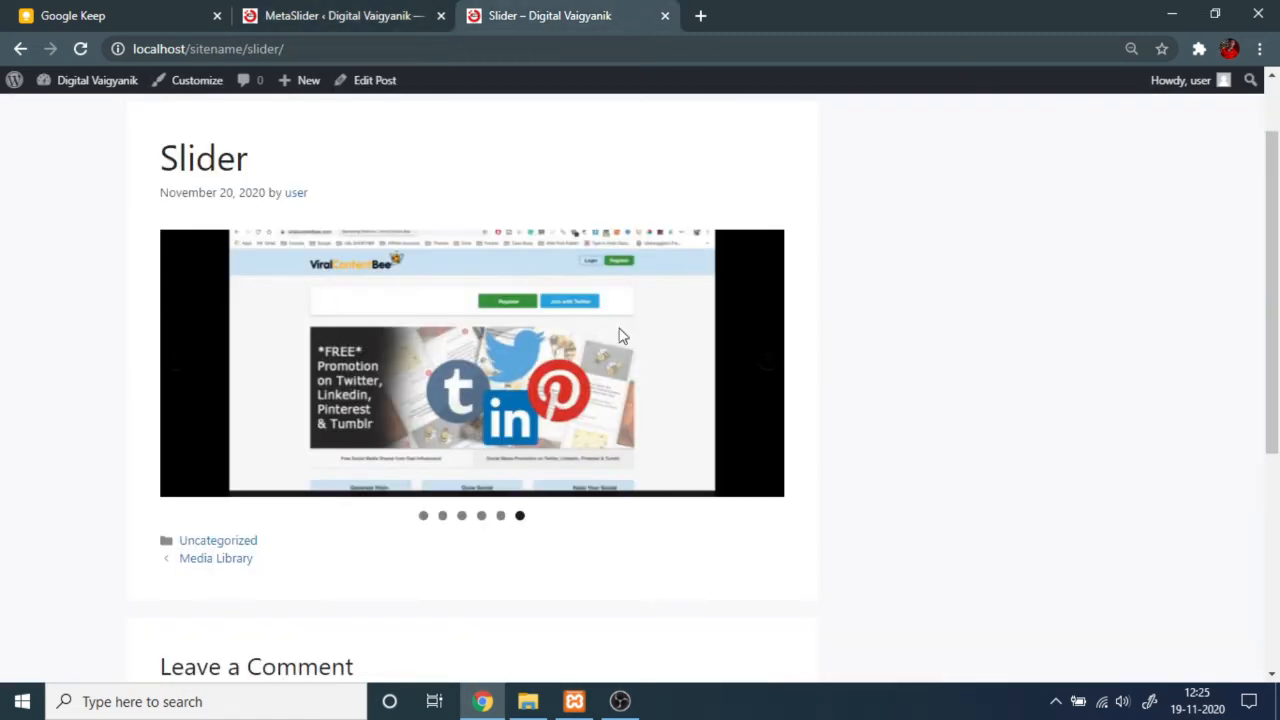
pyautogui.click(248, 23)
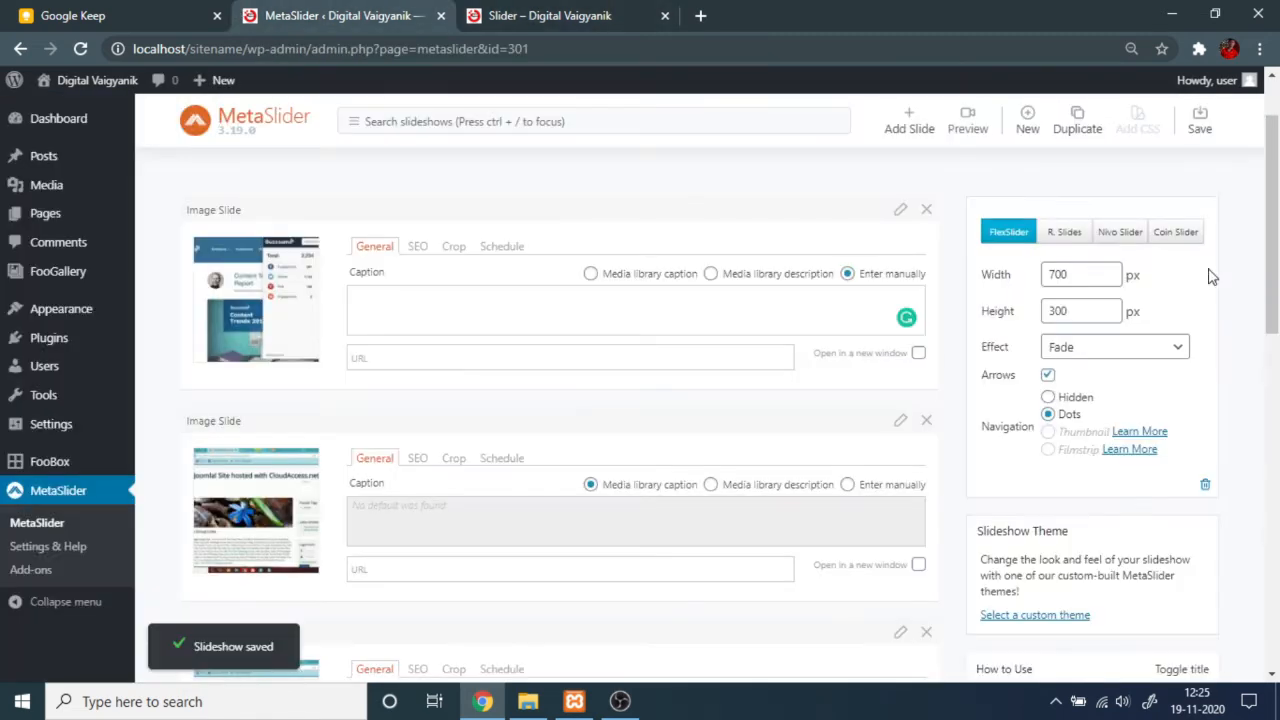
# Step: Examine which transition effects are available for the FlexSlider type
pyautogui.click(1162, 355)
pyautogui.click(1068, 540)
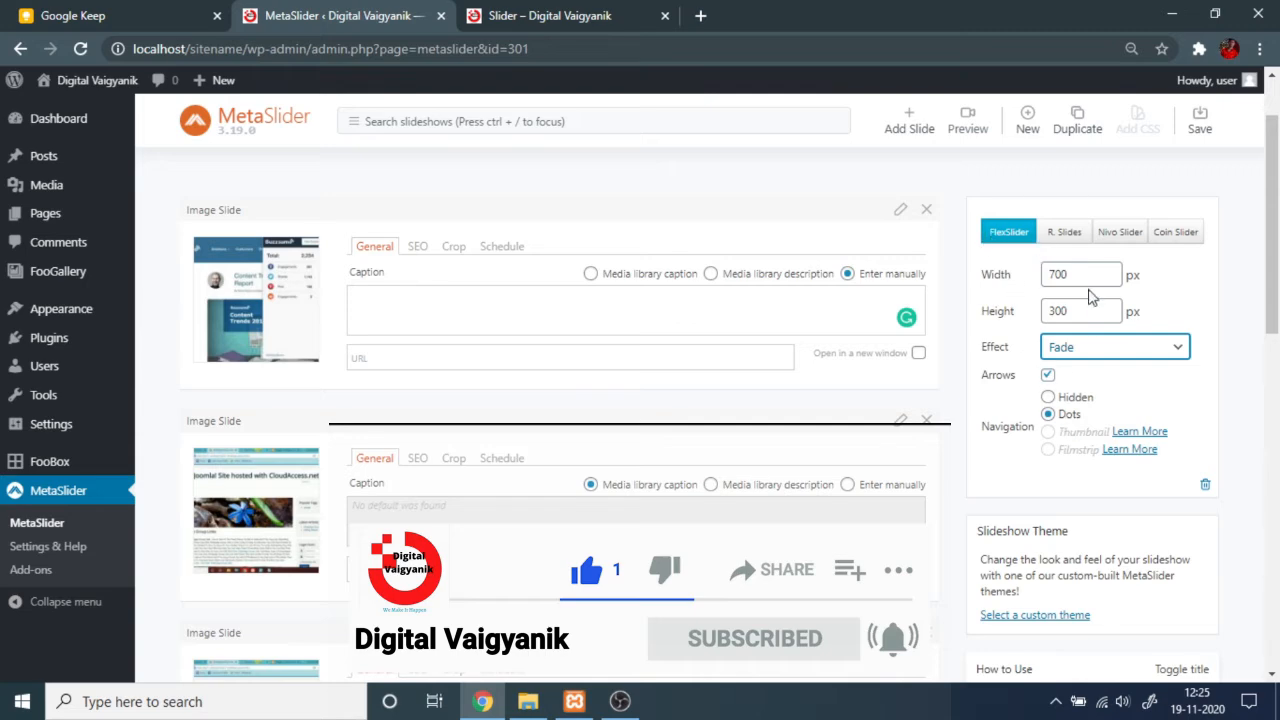
pyautogui.scroll(-1, 1057, 366)
pyautogui.scroll(2, 1020, 330)
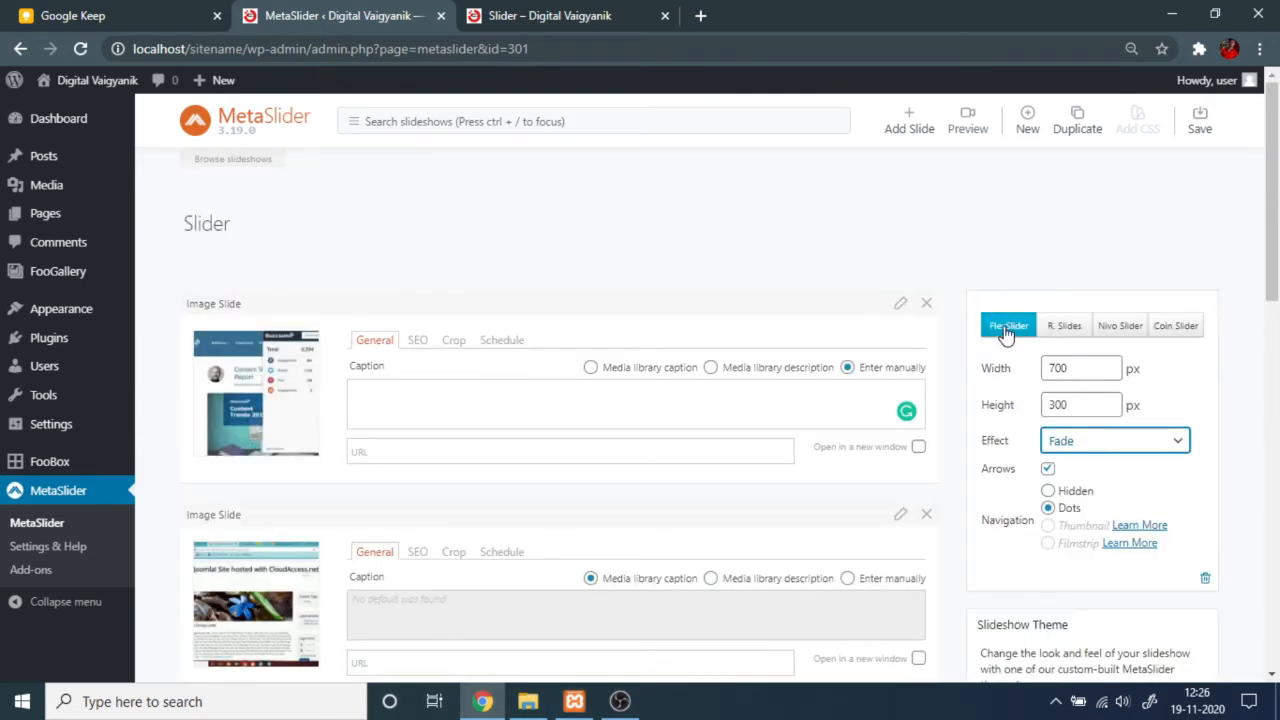
pyautogui.click(1108, 440)
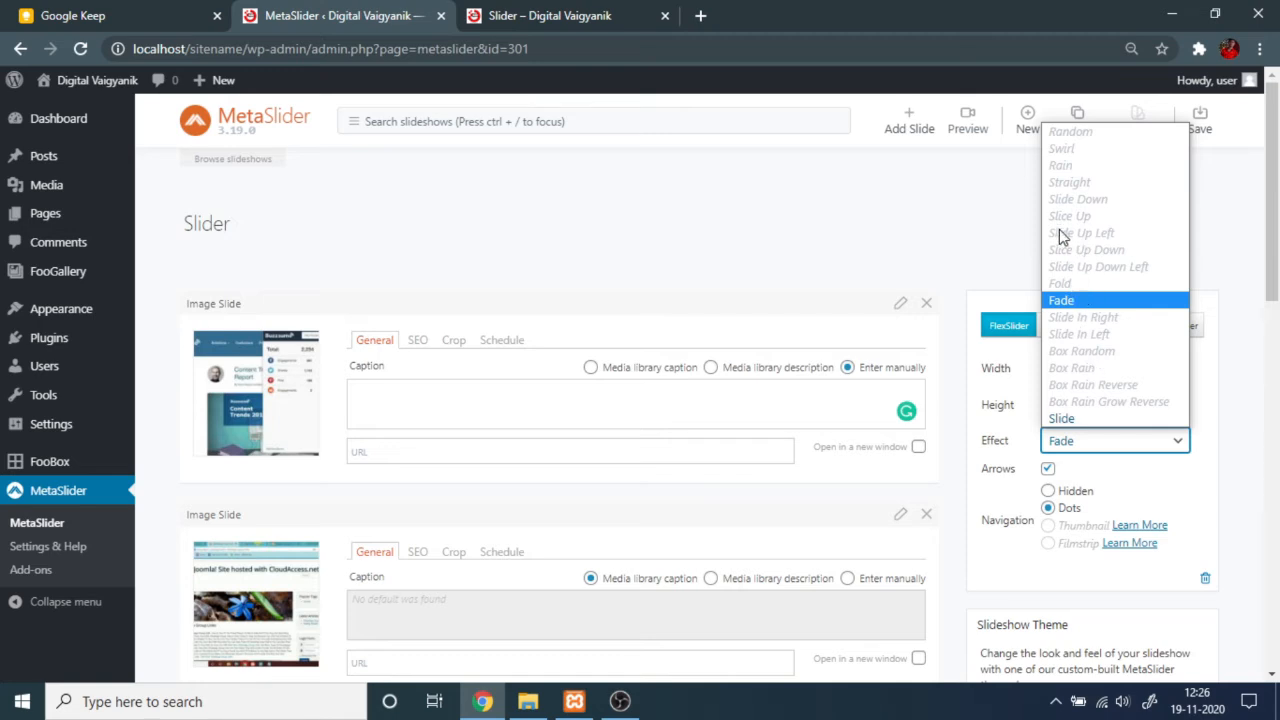
# Step: Advance the slideshow in the published post to observe its Fade transition, and return to MetaSlider
pyautogui.click(598, 20)
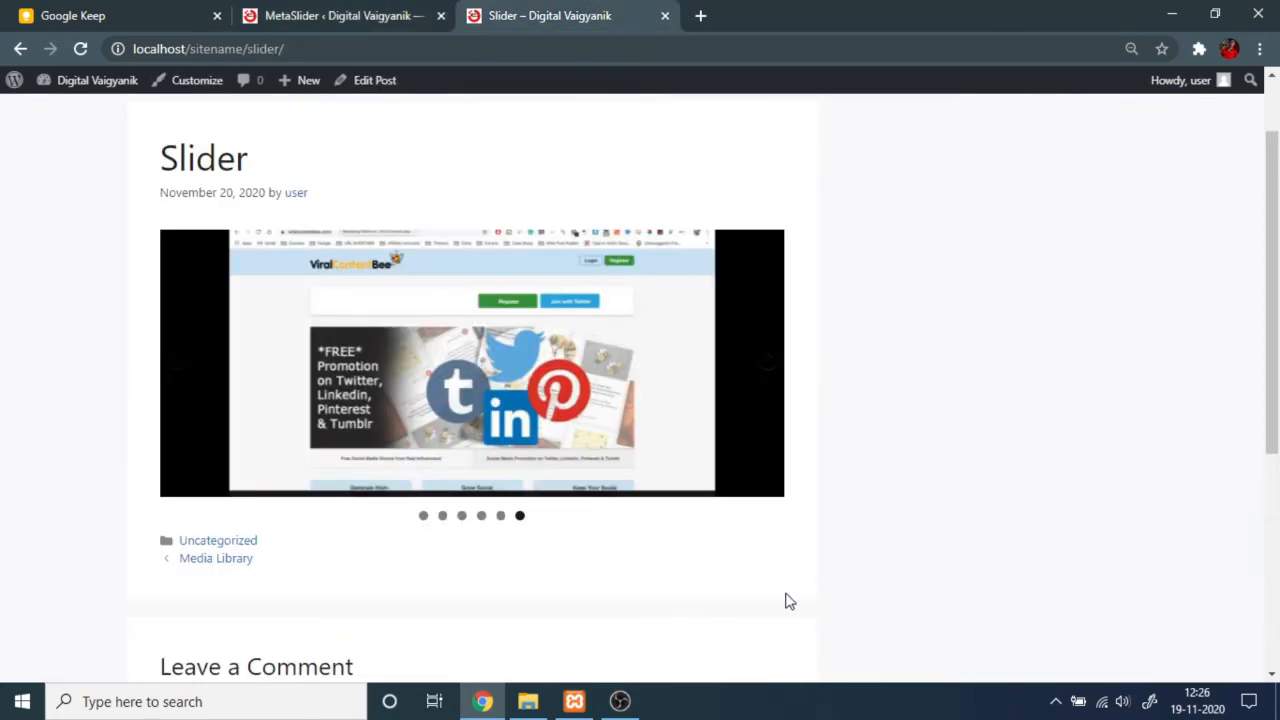
pyautogui.scroll(1, 741, 387)
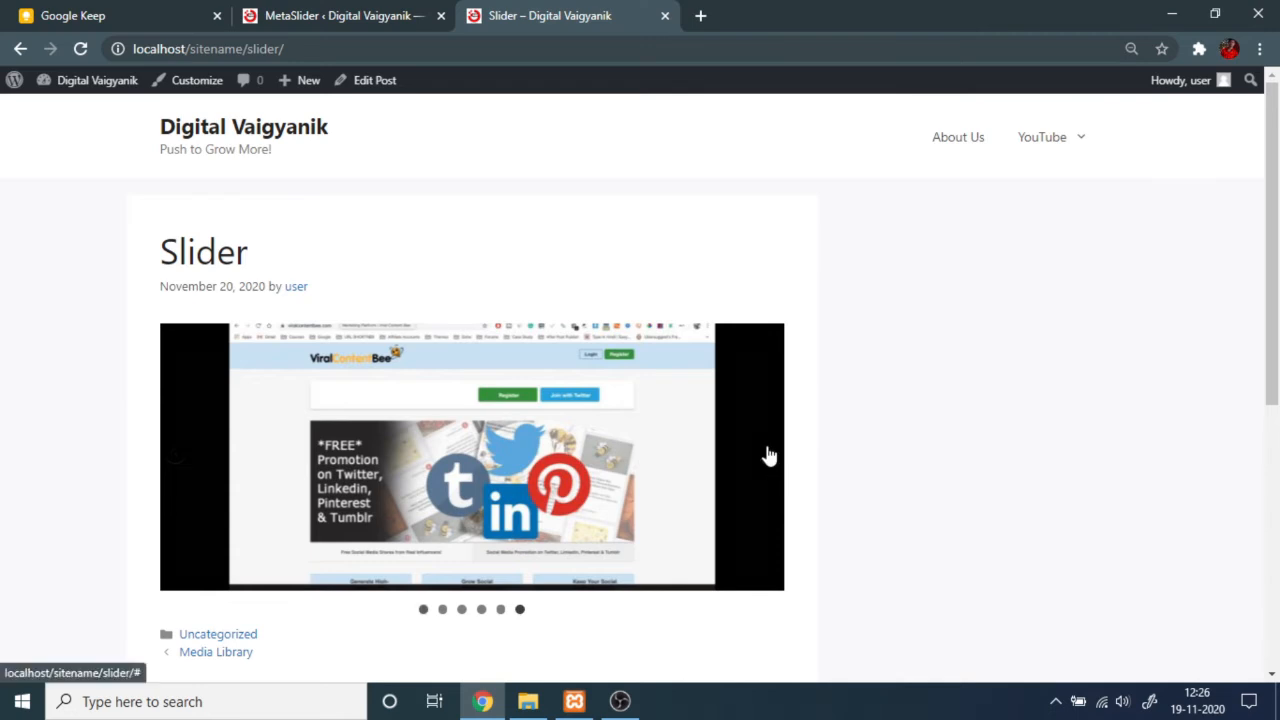
pyautogui.click(768, 455)
pyautogui.click(345, 15)
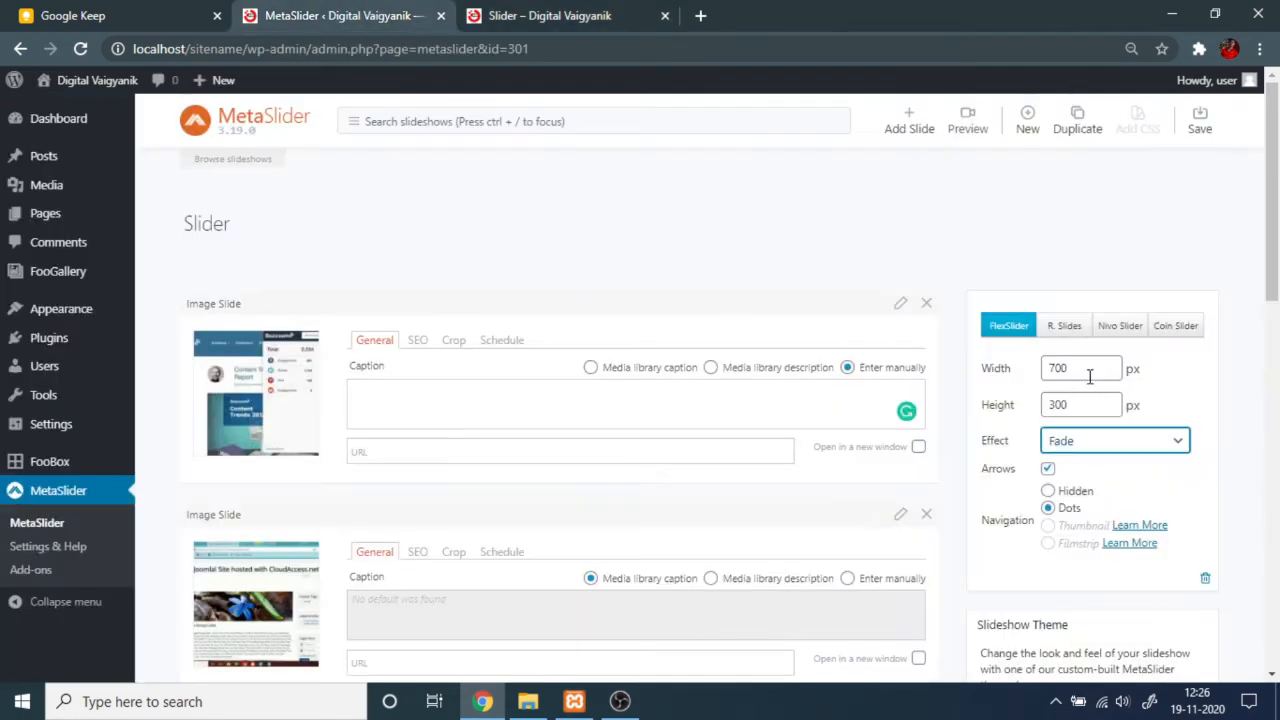
# Step: Set the FlexSlider transition effect to Slide and save the slideshow
pyautogui.click(1118, 436)
pyautogui.click(1086, 417)
pyautogui.scroll(-3, 1100, 385)
pyautogui.scroll(1, 1062, 375)
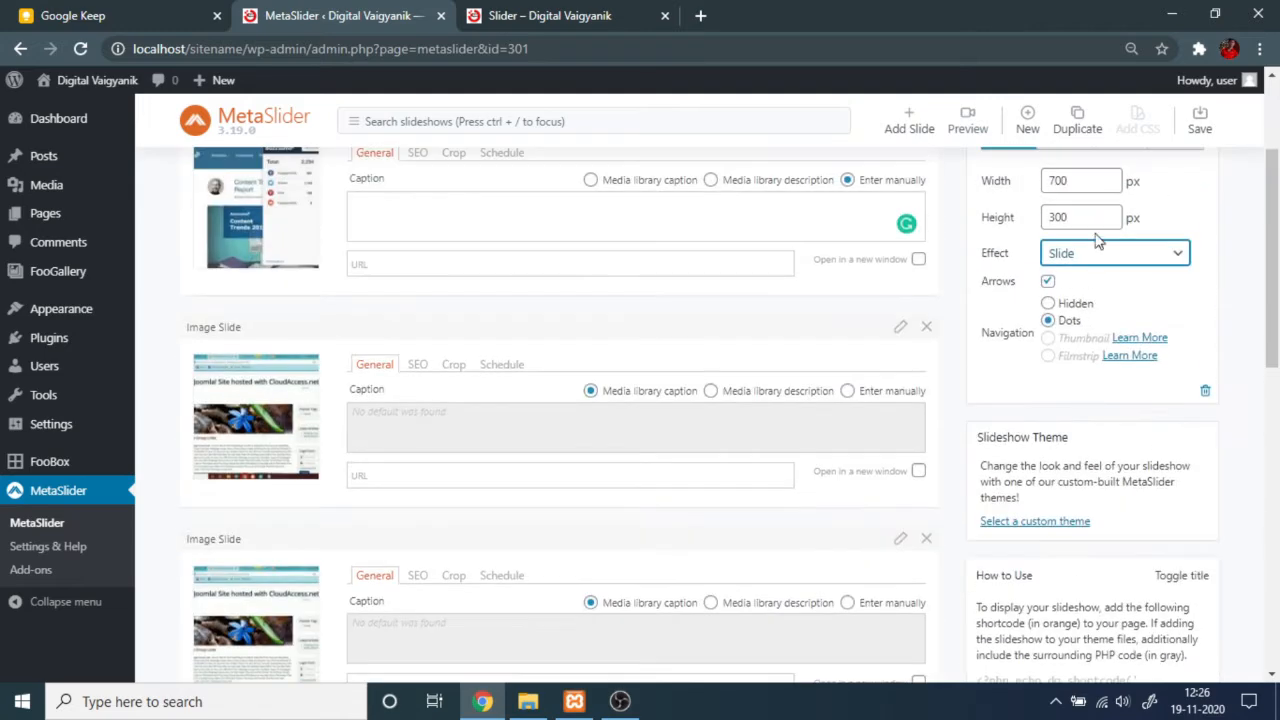
pyautogui.click(1210, 128)
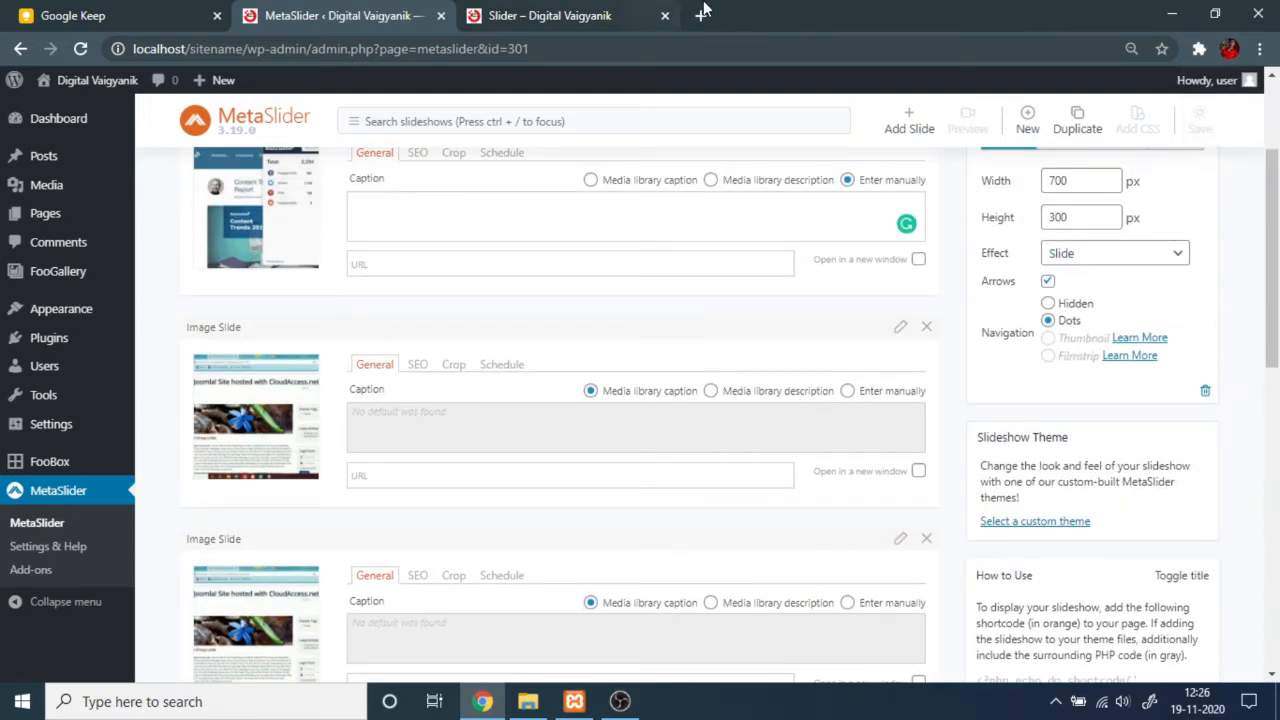
# Step: Advance through several slides in the published post to check the Slide transition, and return to MetaSlider
pyautogui.scroll(1, 908, 174)
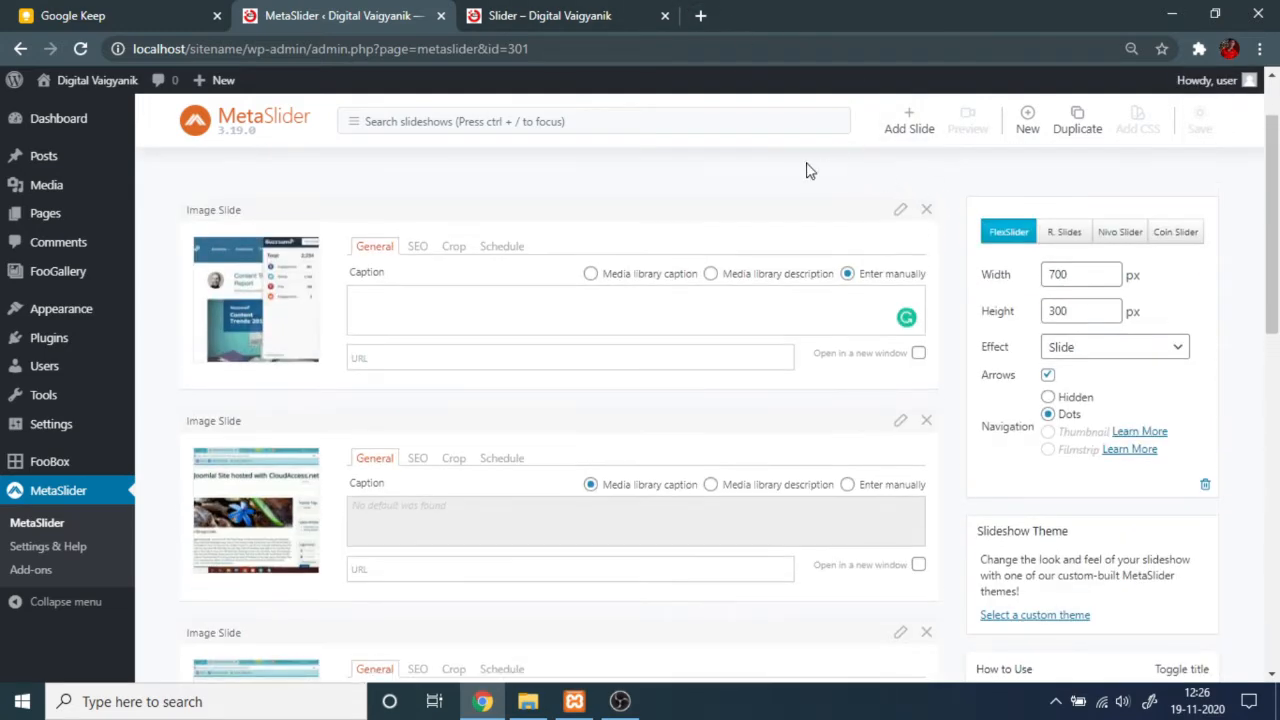
pyautogui.hotkey('ctrl', 'Tab')
pyautogui.scroll(-2, 771, 449)
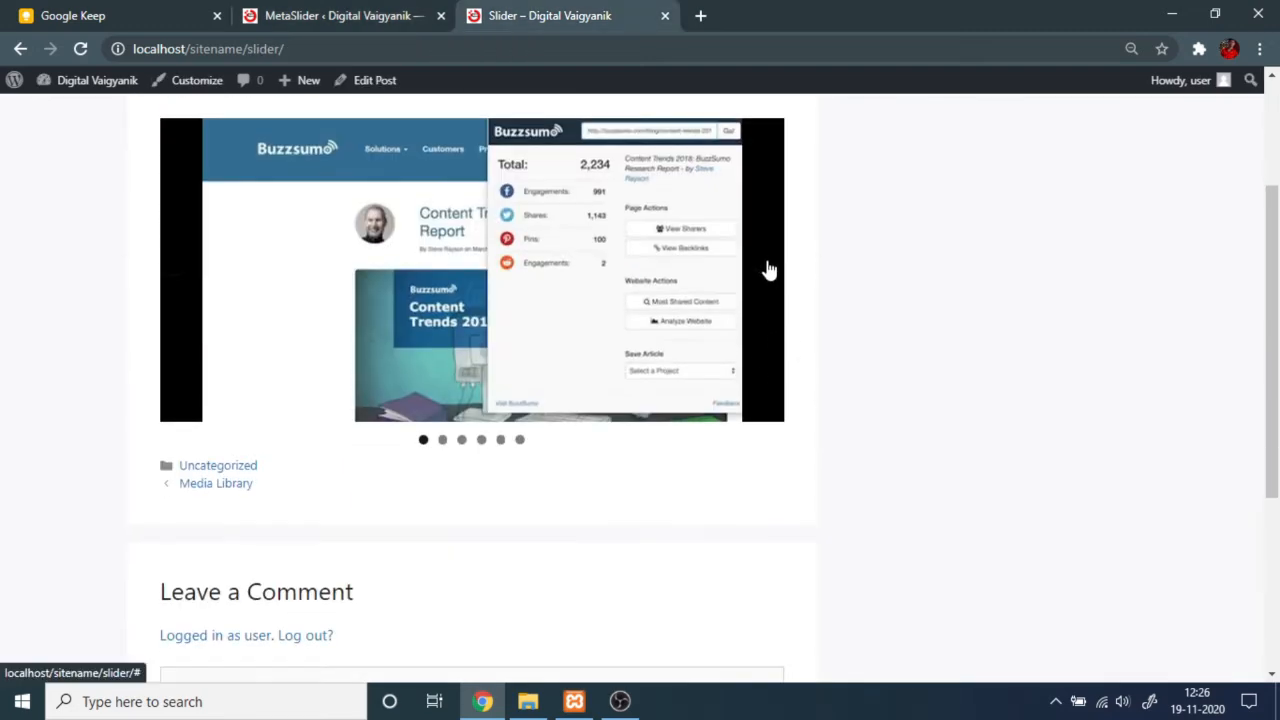
pyautogui.click(769, 270)
pyautogui.click(769, 268)
pyautogui.click(769, 268)
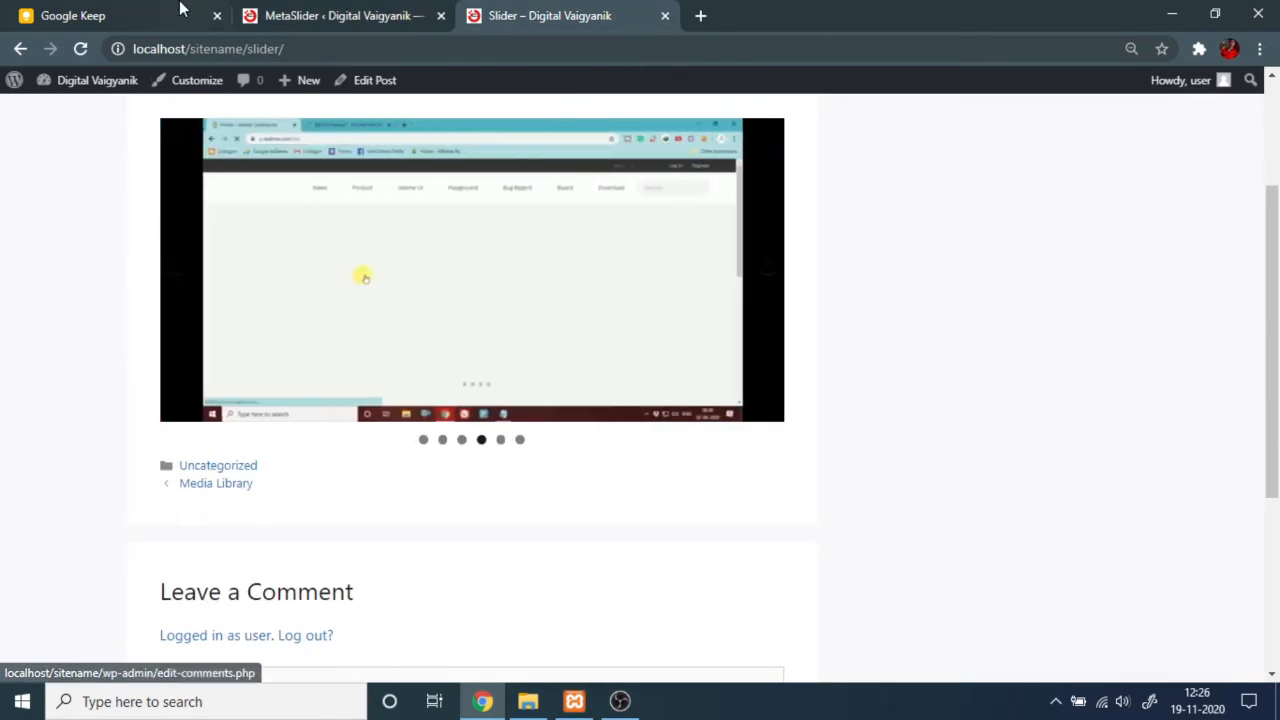
pyautogui.click(330, 15)
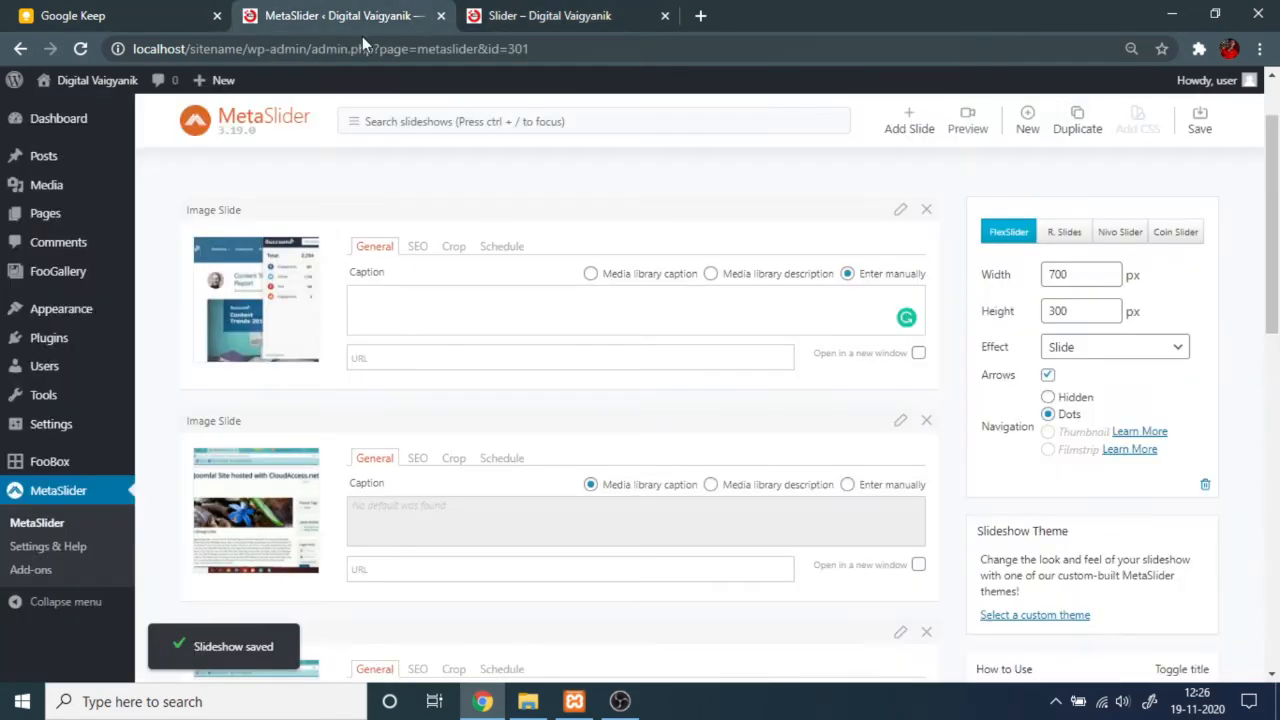
# Step: Change the slideshow type to R. Slides with the Fade effect and save the slideshow
pyautogui.click(1050, 245)
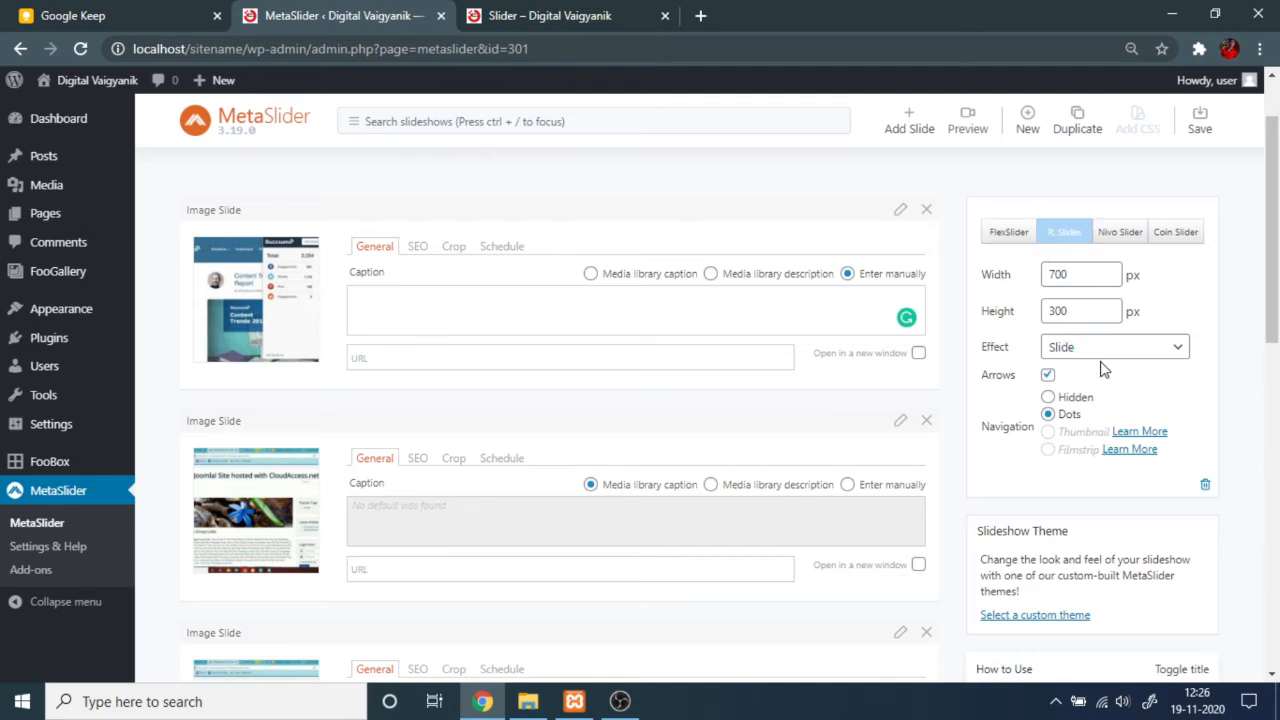
pyautogui.click(1132, 355)
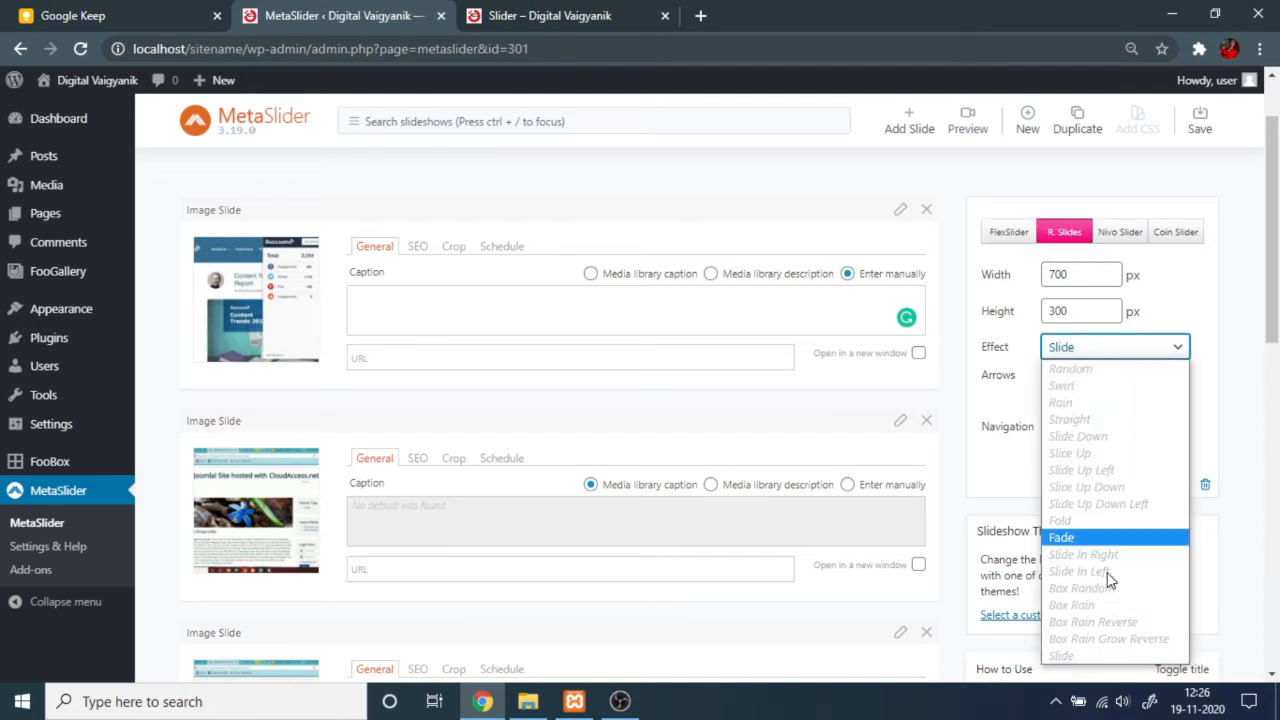
pyautogui.click(1068, 245)
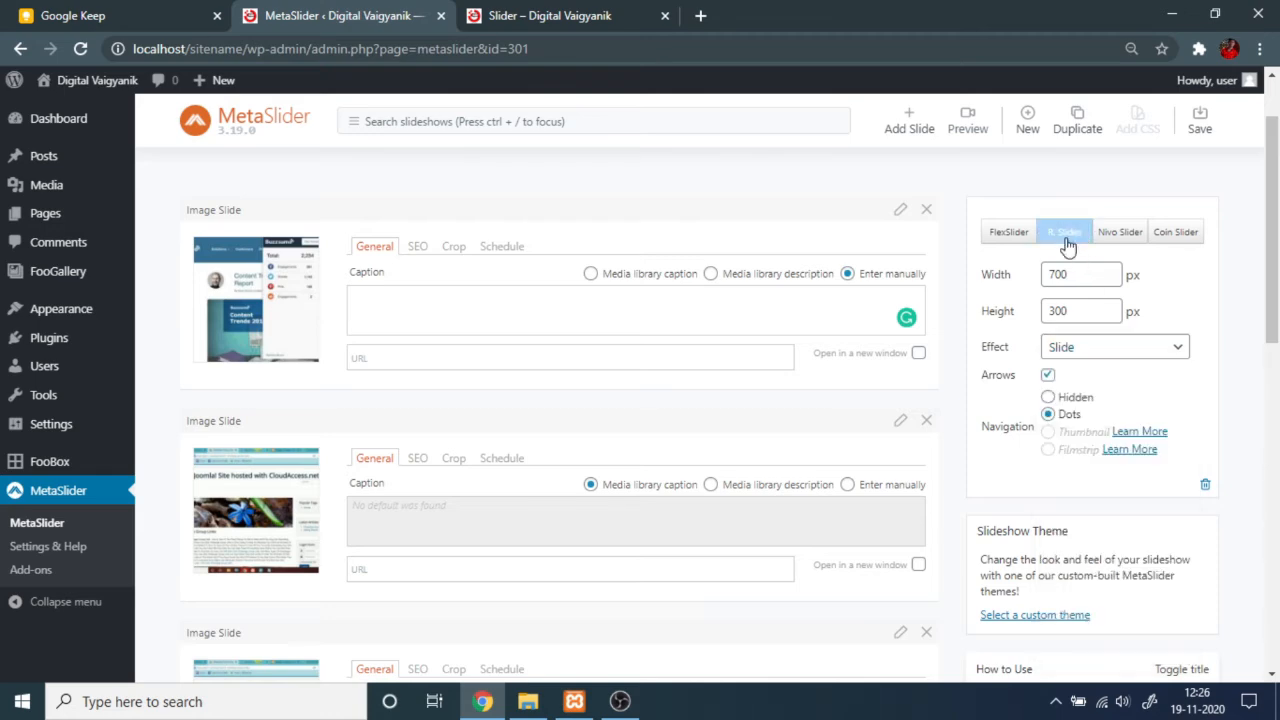
pyautogui.click(1116, 348)
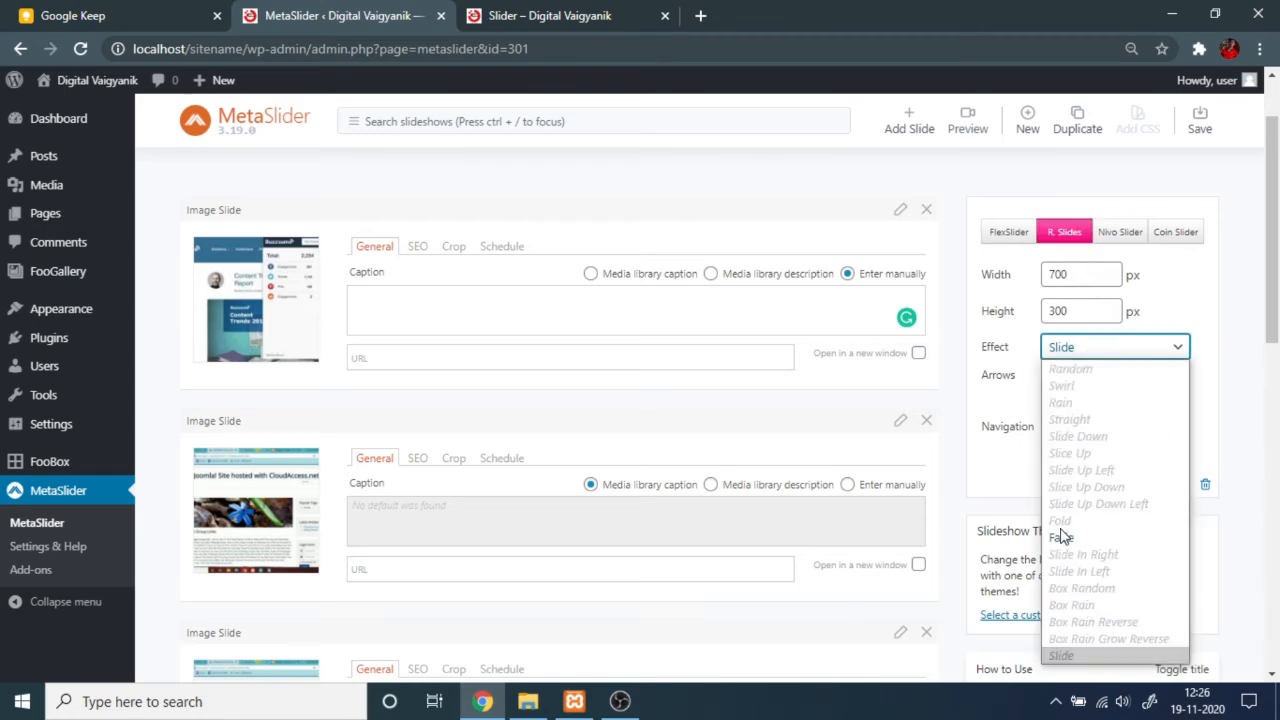
pyautogui.click(1060, 537)
pyautogui.scroll(-2, 1066, 503)
pyautogui.scroll(4, 1157, 251)
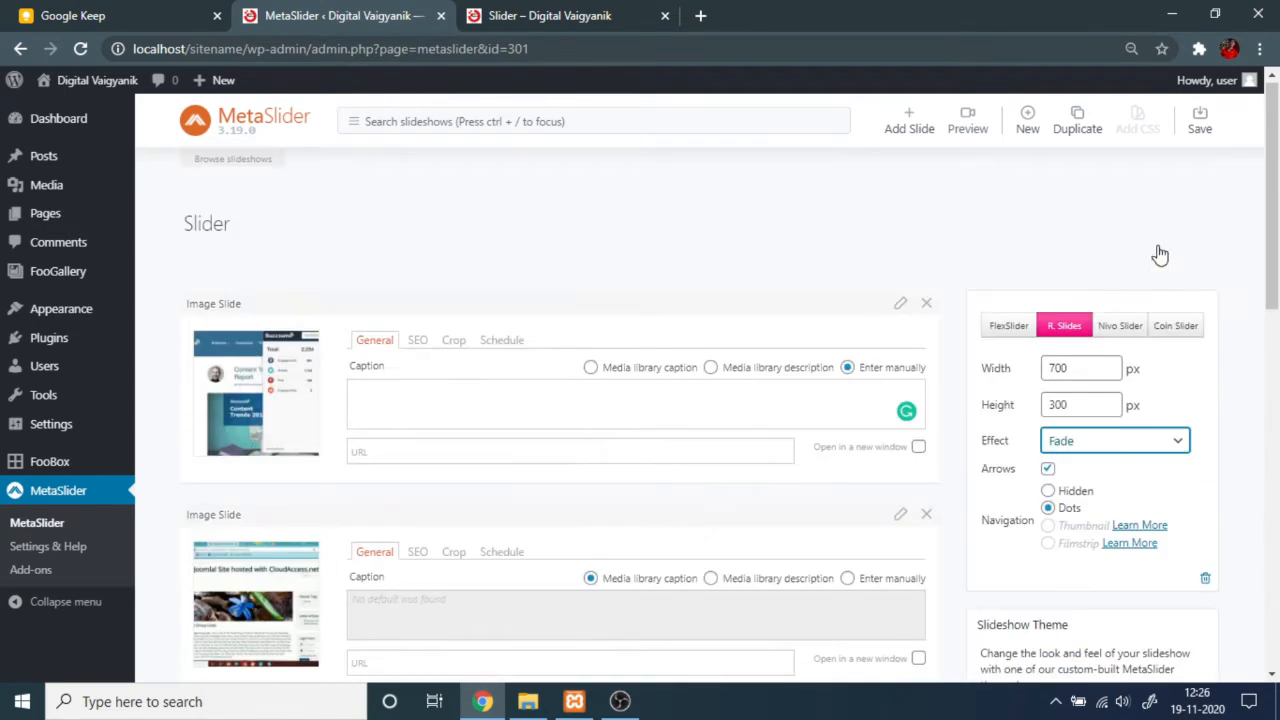
pyautogui.click(1190, 132)
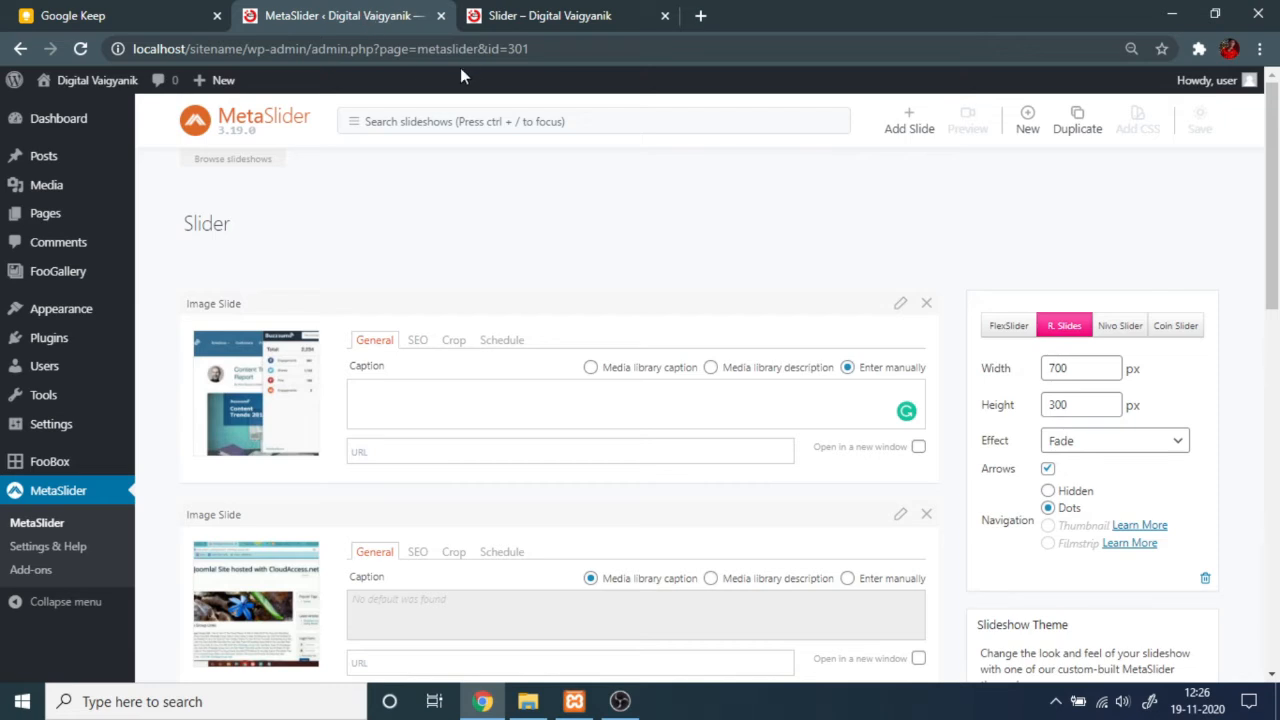
# Step: Advance through all slides in the published post to check the R. Slides layout, navigation and Fade transition
pyautogui.click(540, 15)
pyautogui.scroll(2, 540, 290)
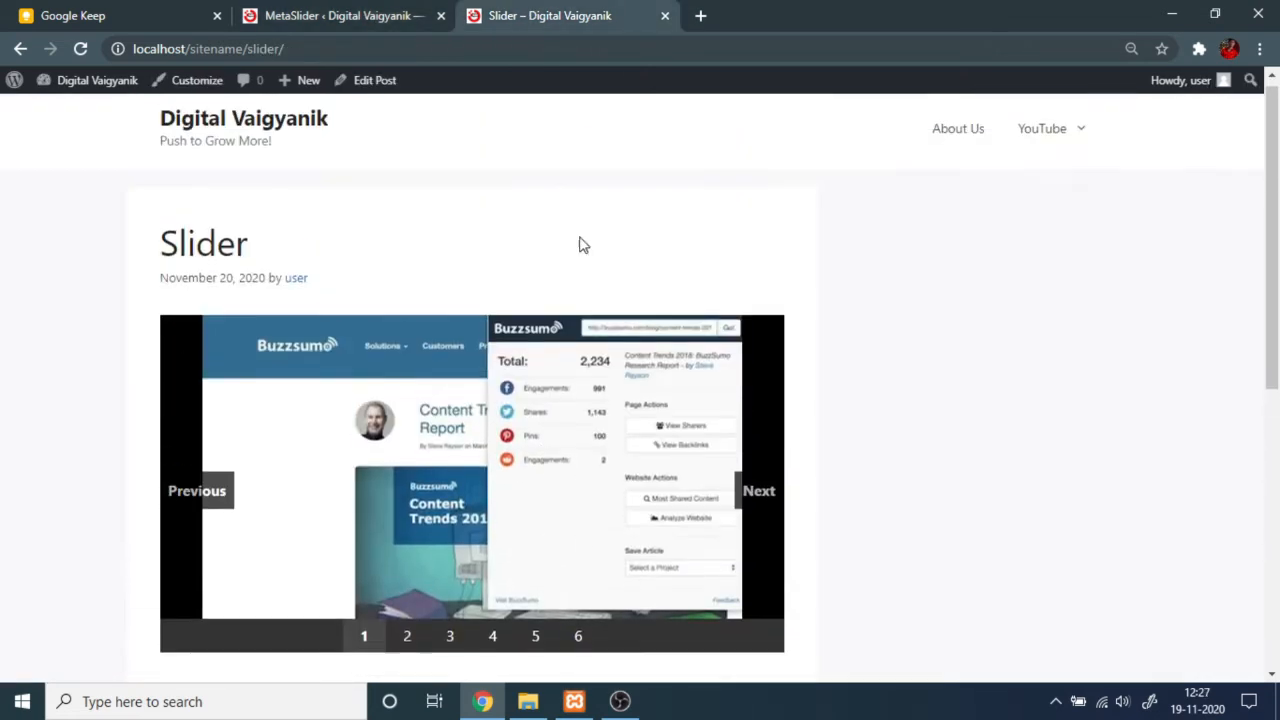
pyautogui.scroll(-1, 720, 360)
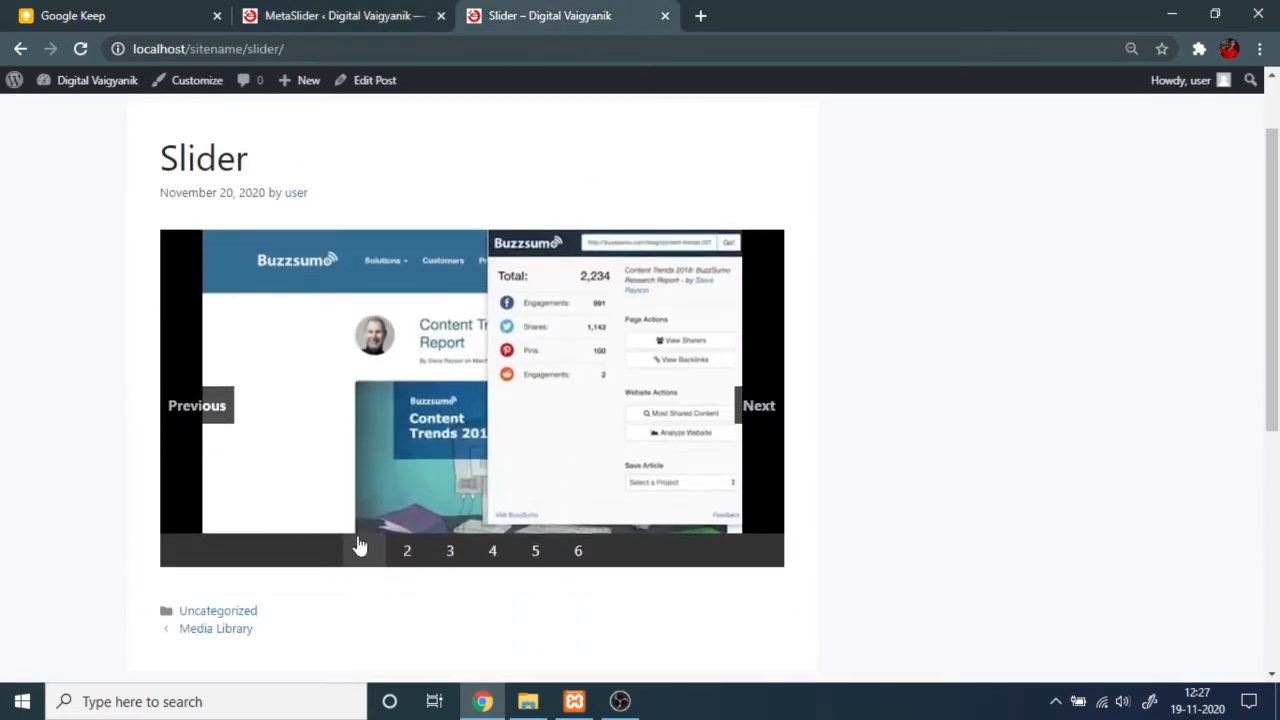
pyautogui.click(757, 410)
pyautogui.click(757, 410)
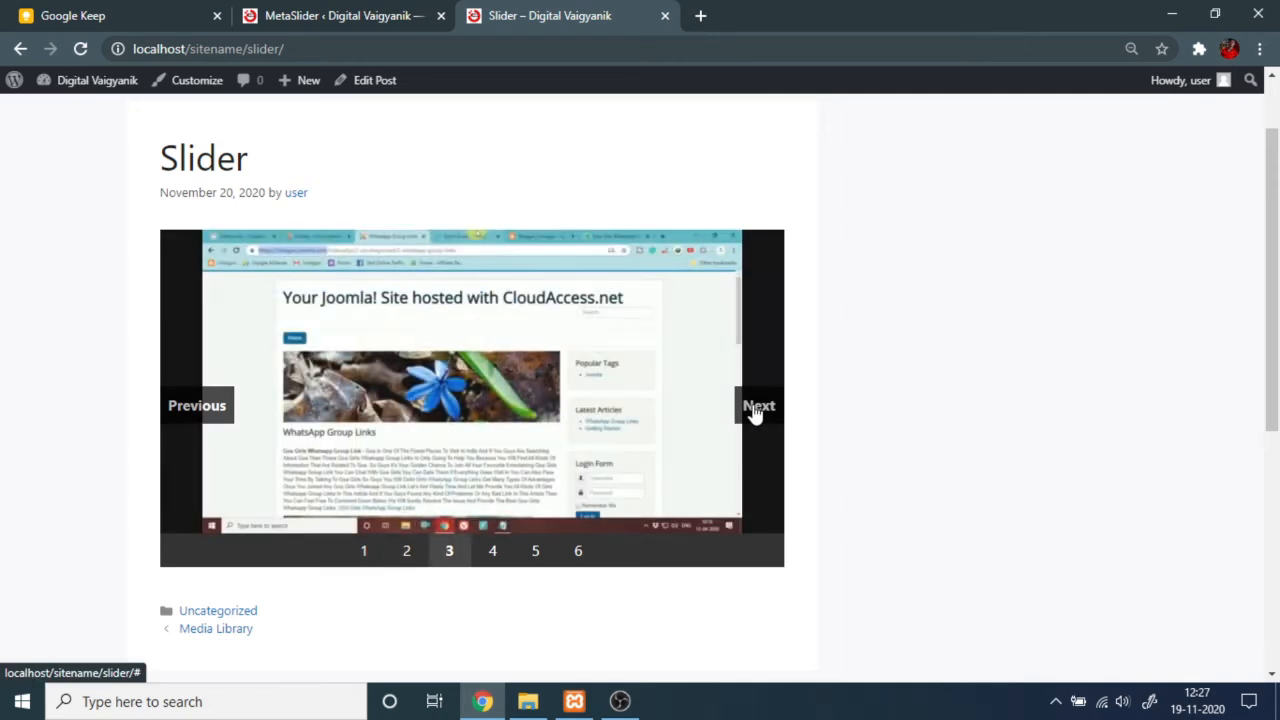
pyautogui.click(757, 410)
pyautogui.click(757, 410)
pyautogui.click(757, 410)
pyautogui.click(757, 410)
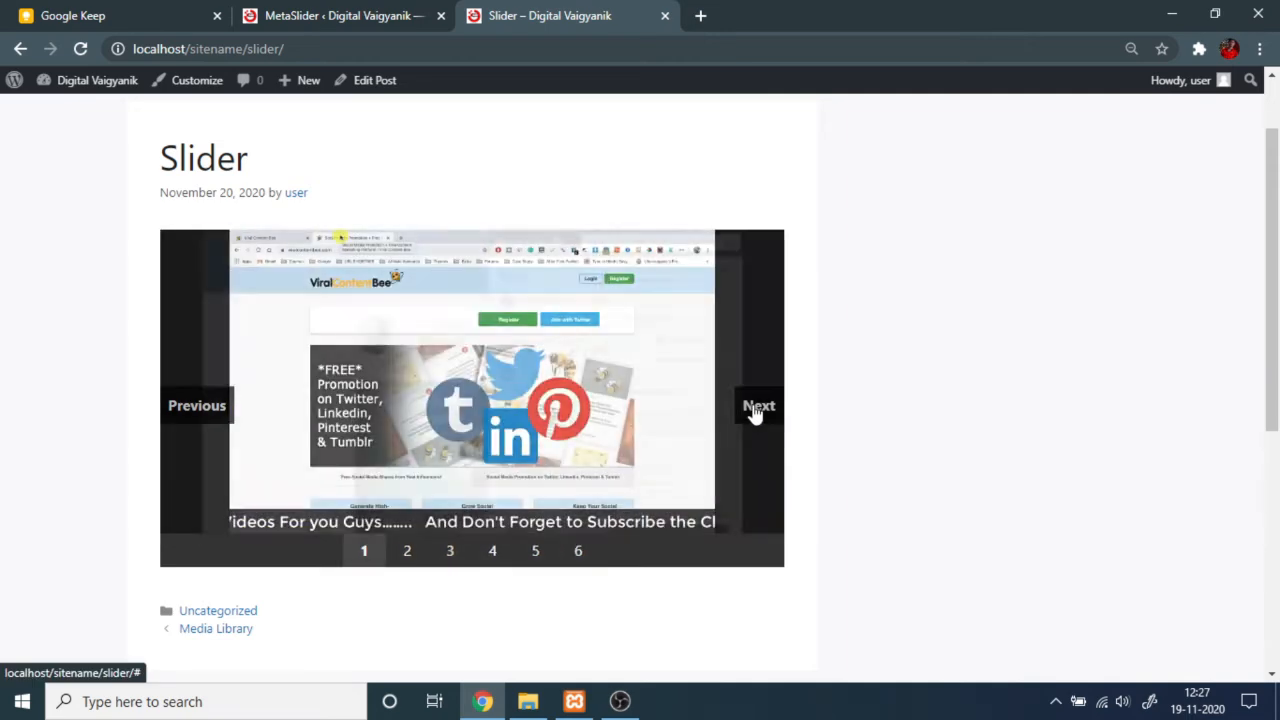
# Step: Skip forward three more slides in the published post to recheck the R. Slides Fade transition
pyautogui.click(757, 410)
pyautogui.click(756, 413)
pyautogui.click(756, 411)
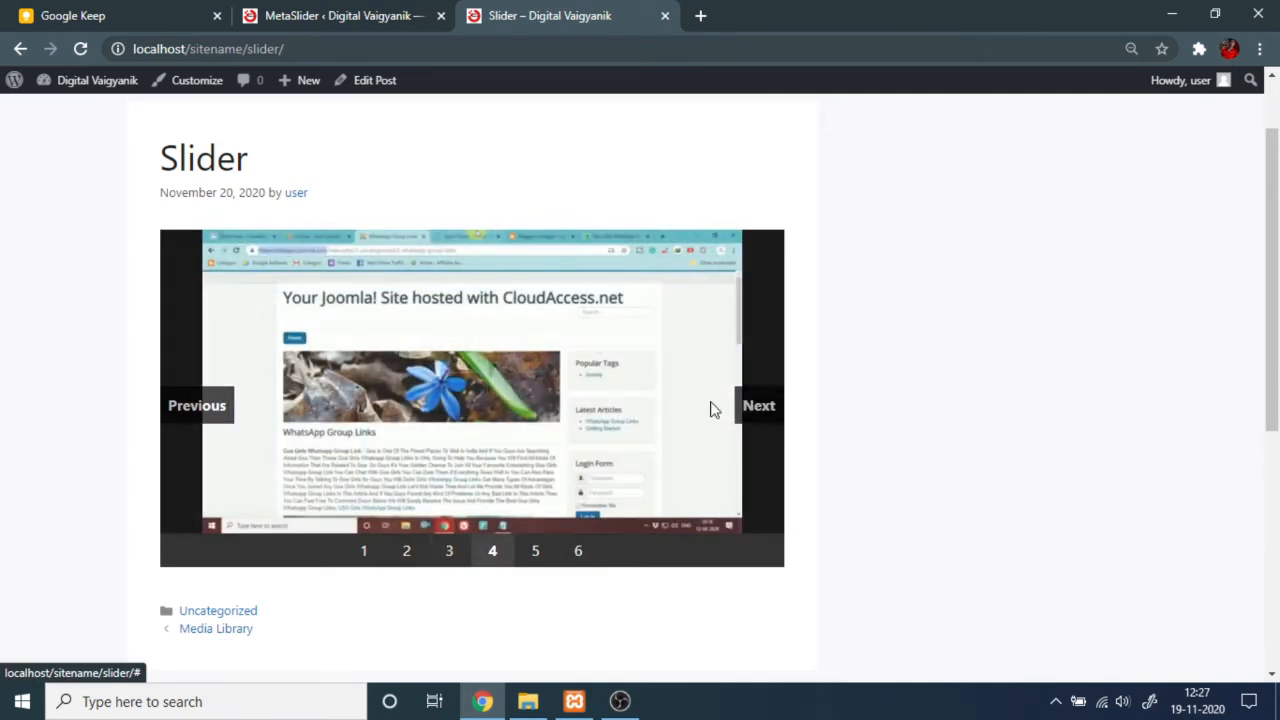
# Step: Return to MetaSlider and change the slideshow type to Nivo Slider with the Random effect
pyautogui.click(400, 17)
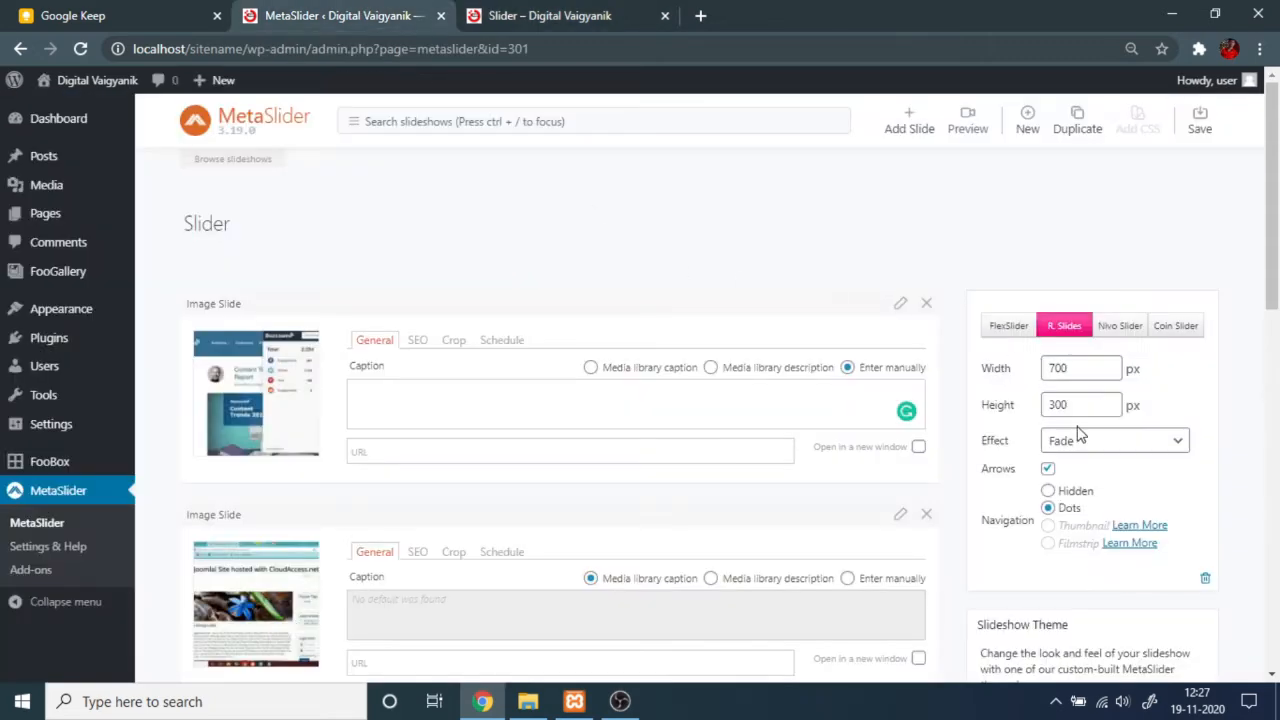
pyautogui.click(1120, 327)
pyautogui.scroll(-2, 1000, 275)
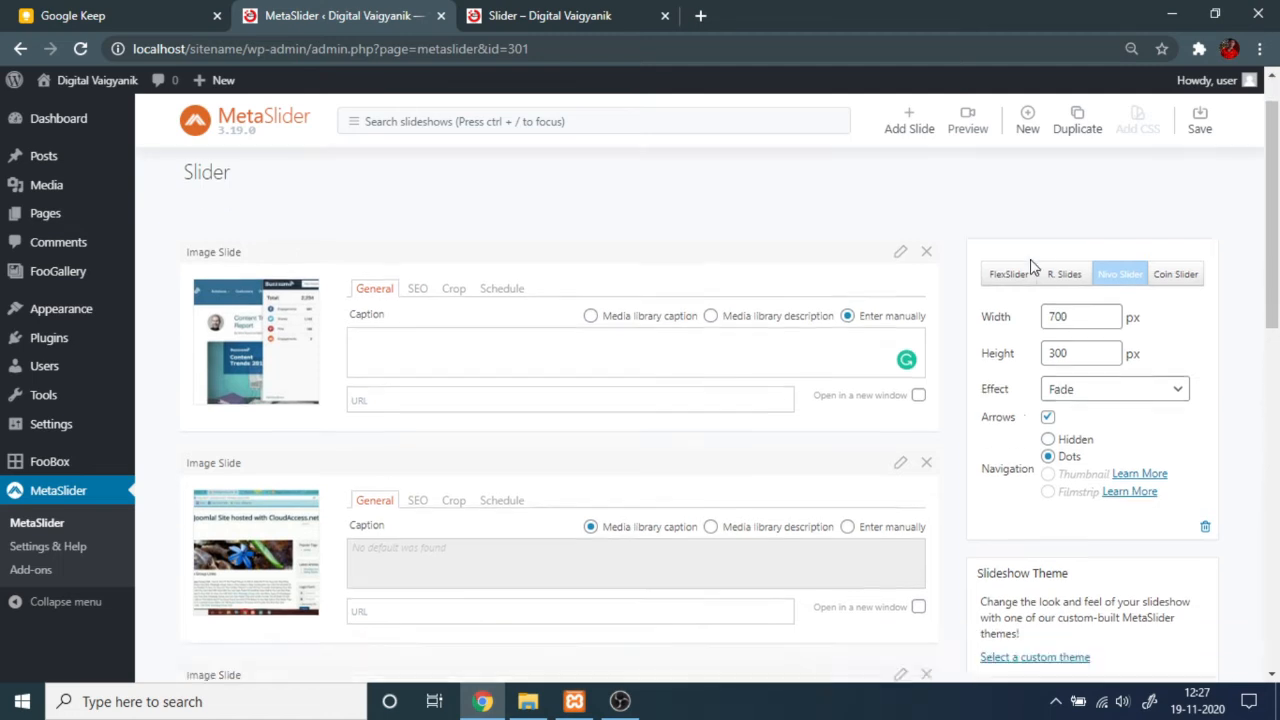
pyautogui.click(1124, 262)
pyautogui.scroll(2, 960, 272)
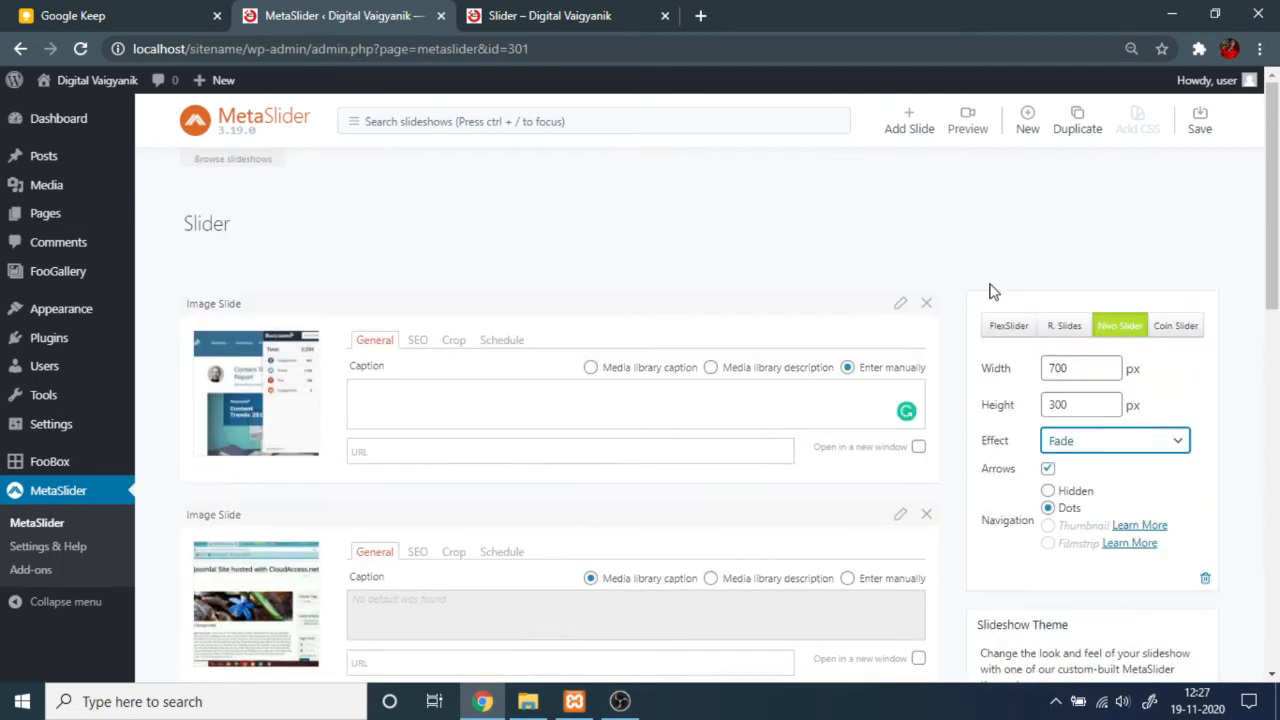
pyautogui.scroll(-1, 1107, 303)
pyautogui.click(1100, 350)
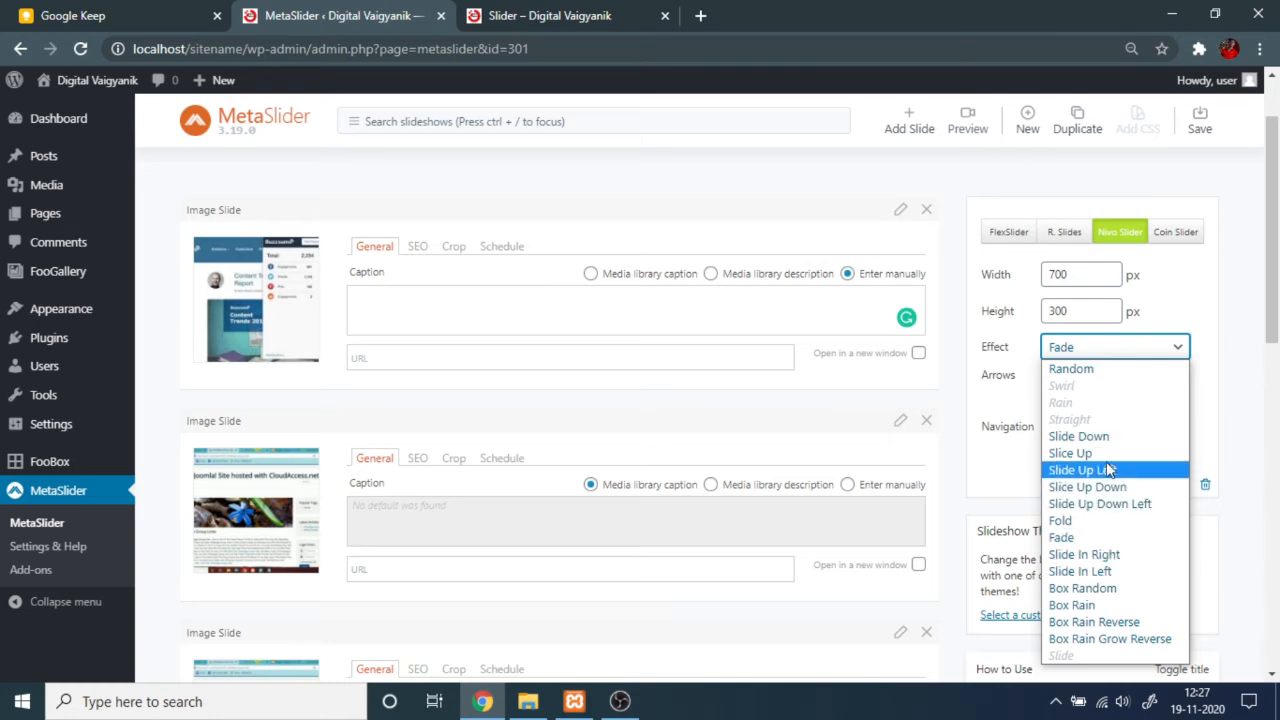
pyautogui.click(1068, 369)
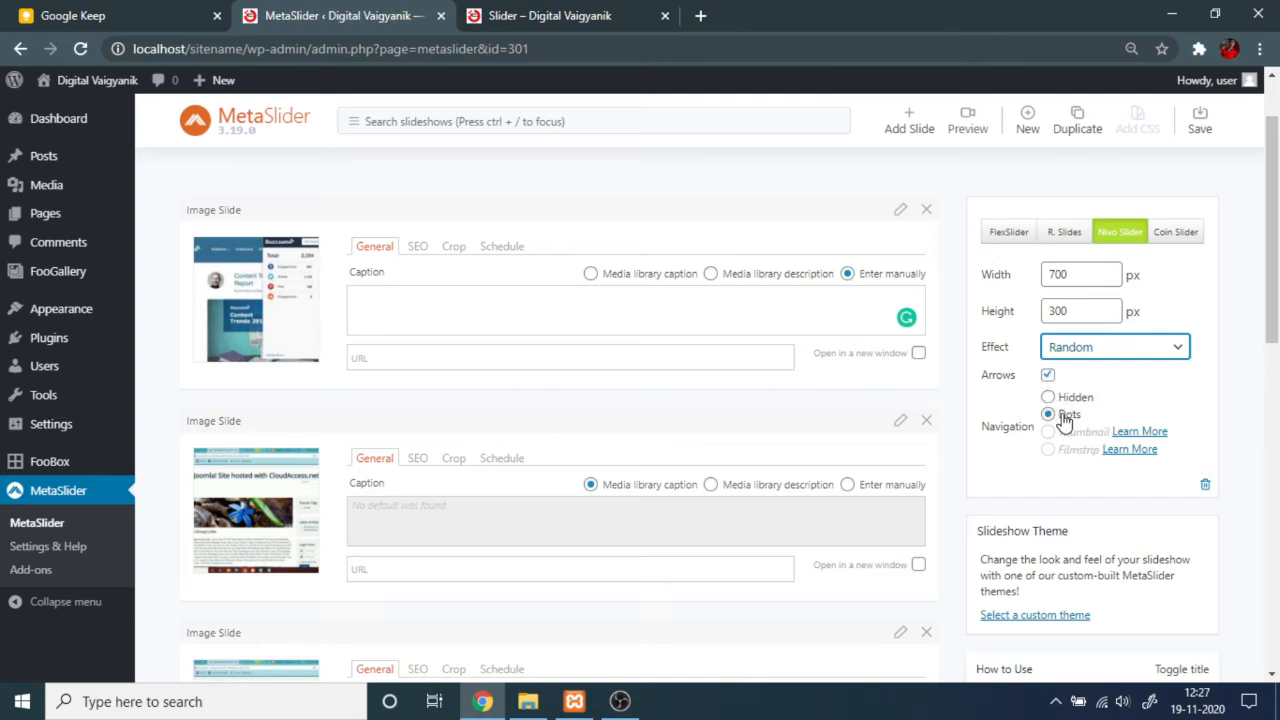
# Step: Compare the slideshow's Arrows and Navigation options with the controls displayed in the published post, leaving Arrows enabled
pyautogui.click(1048, 376)
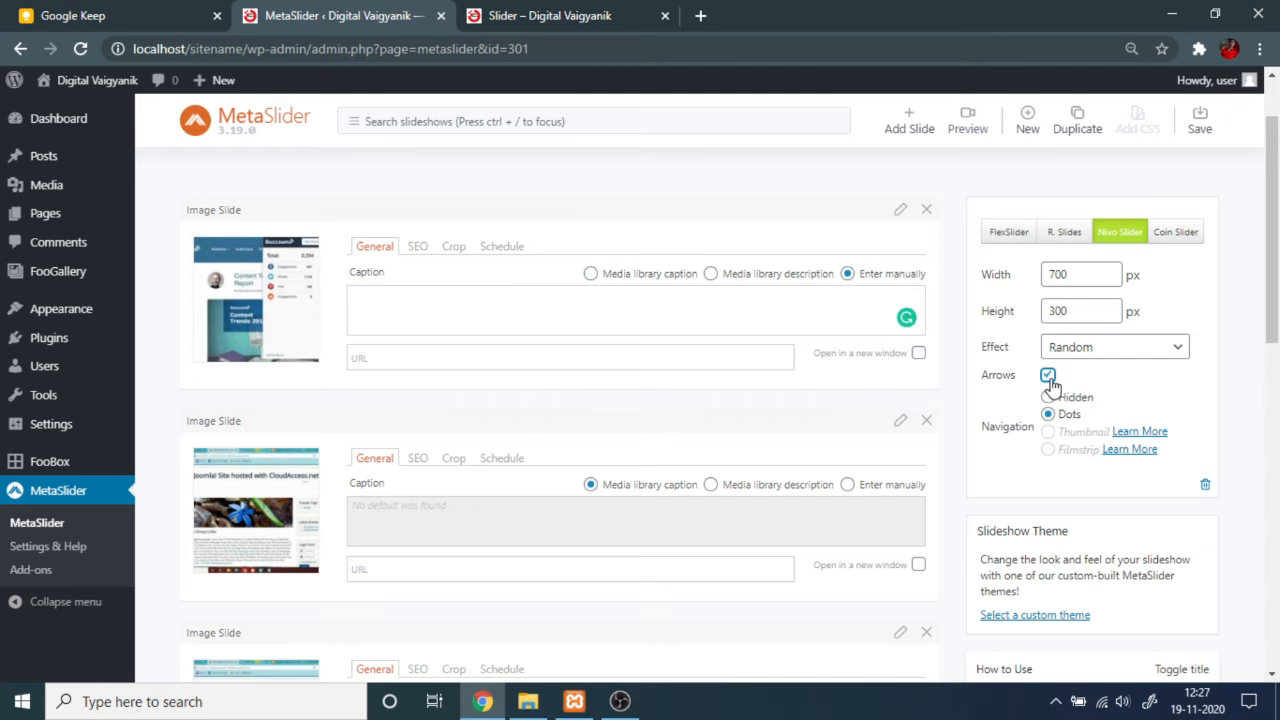
pyautogui.click(1047, 376)
pyautogui.click(600, 15)
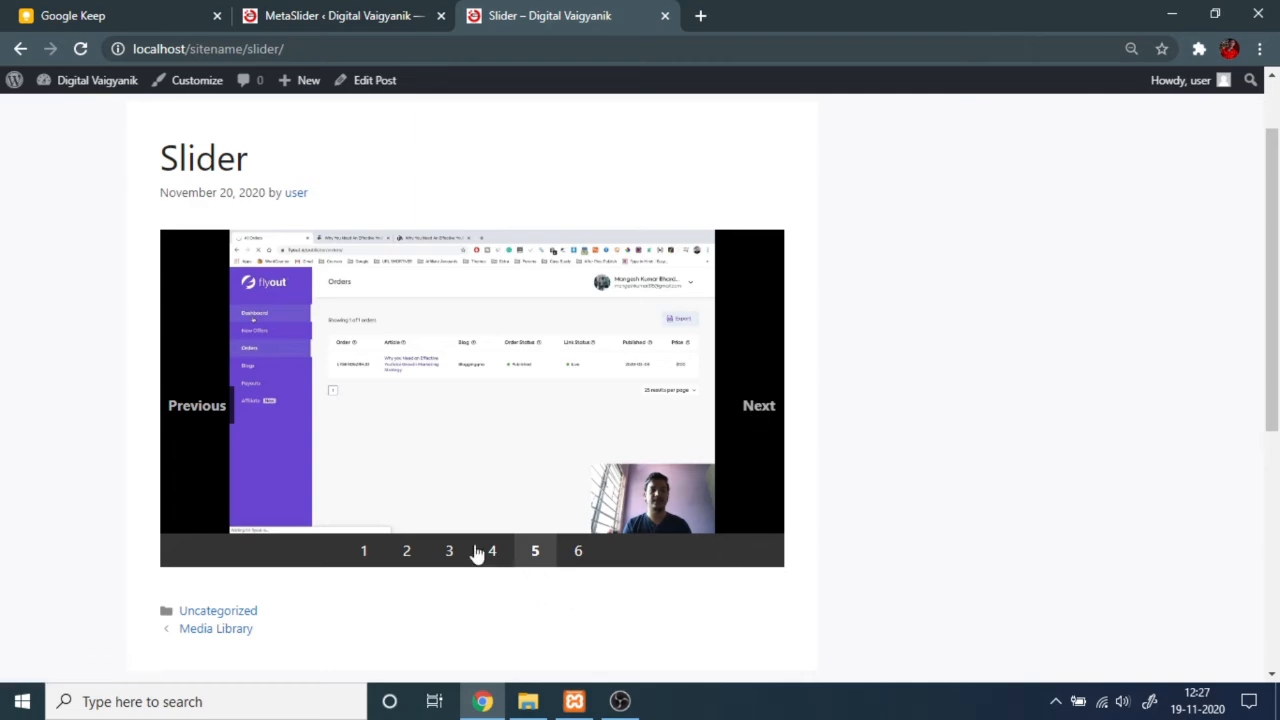
pyautogui.click(380, 12)
pyautogui.click(590, 15)
pyautogui.click(325, 12)
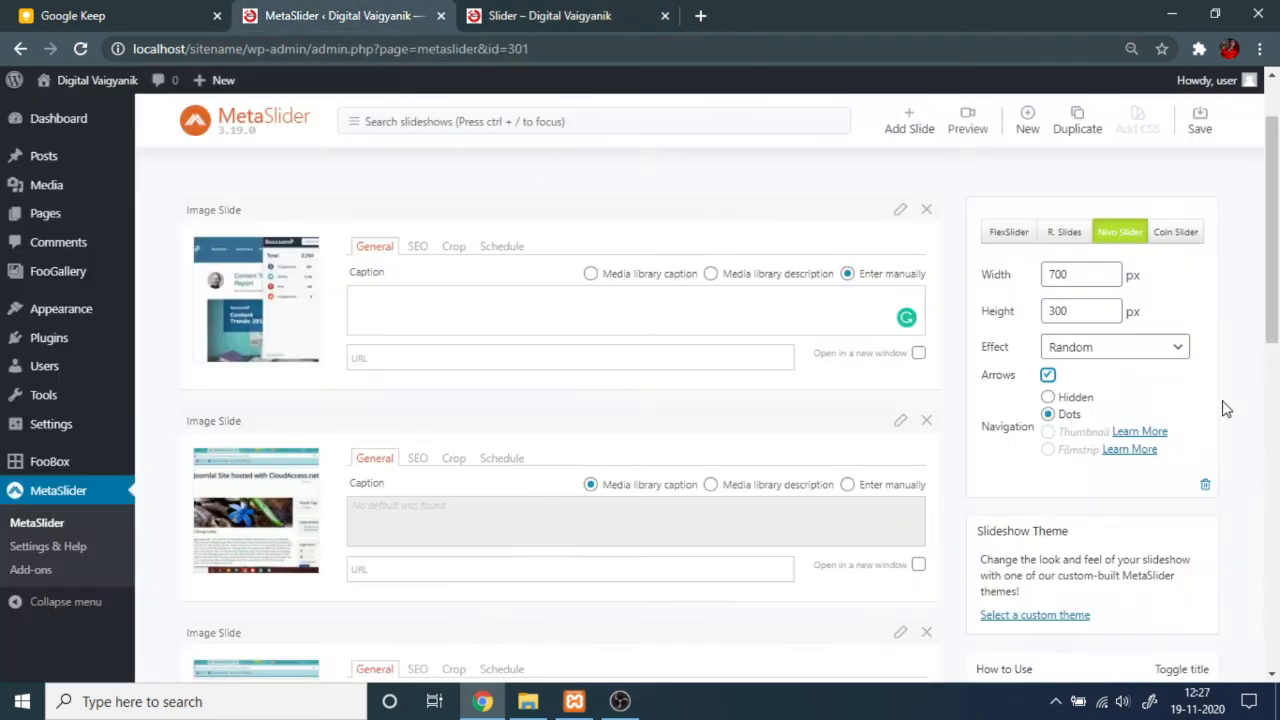
# Step: Save the Nivo Slider slideshow and review its available transition effects, keeping Random selected
pyautogui.scroll(-3, 1095, 379)
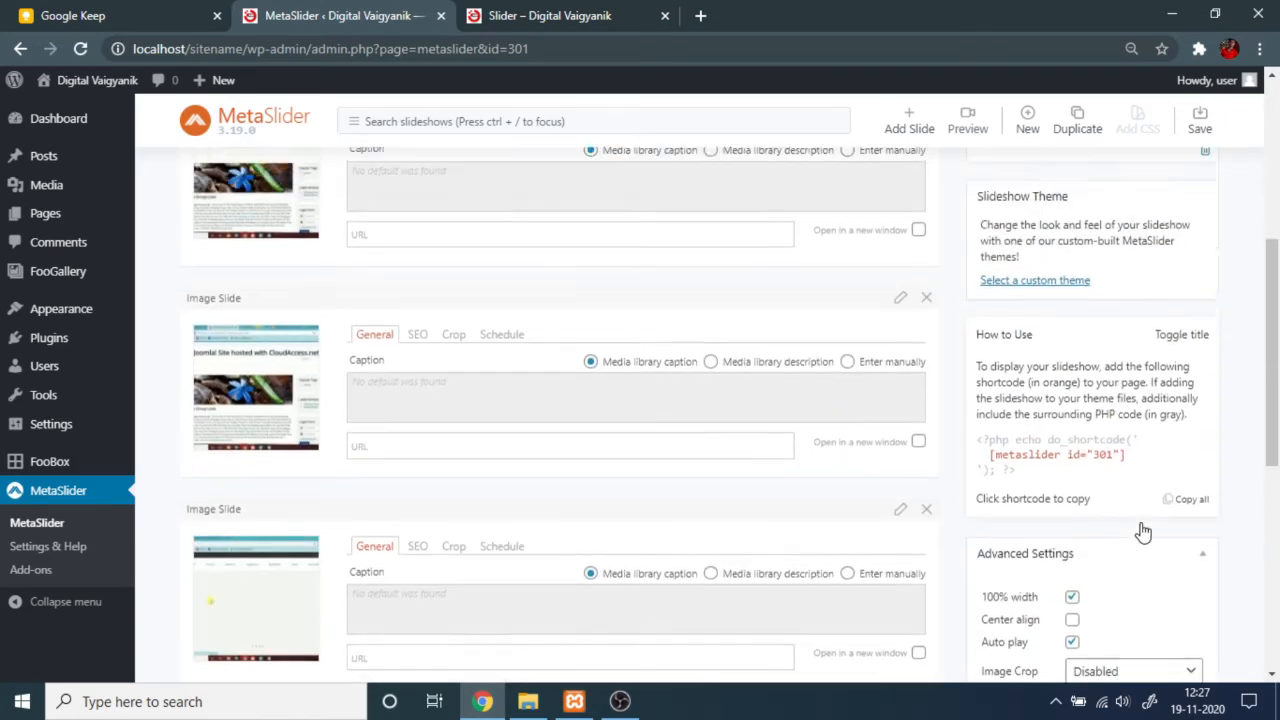
pyautogui.scroll(5, 1137, 529)
pyautogui.click(1208, 118)
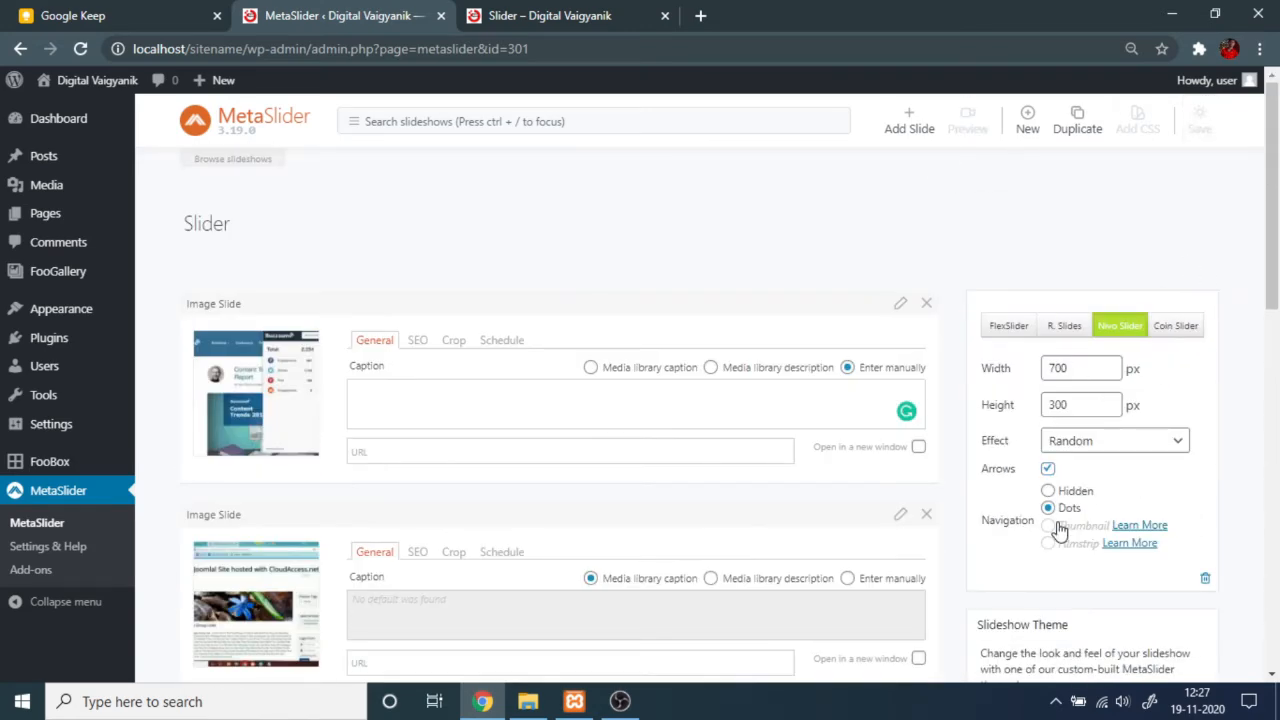
pyautogui.click(1088, 450)
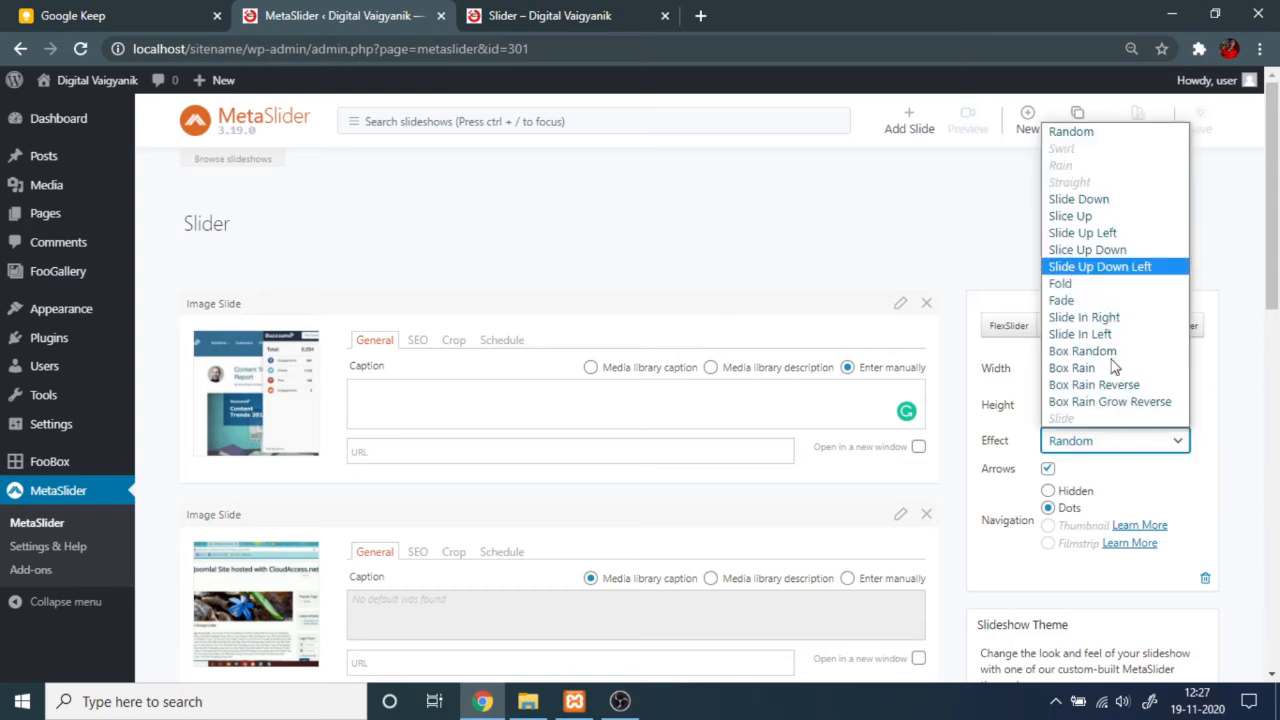
pyautogui.click(1112, 436)
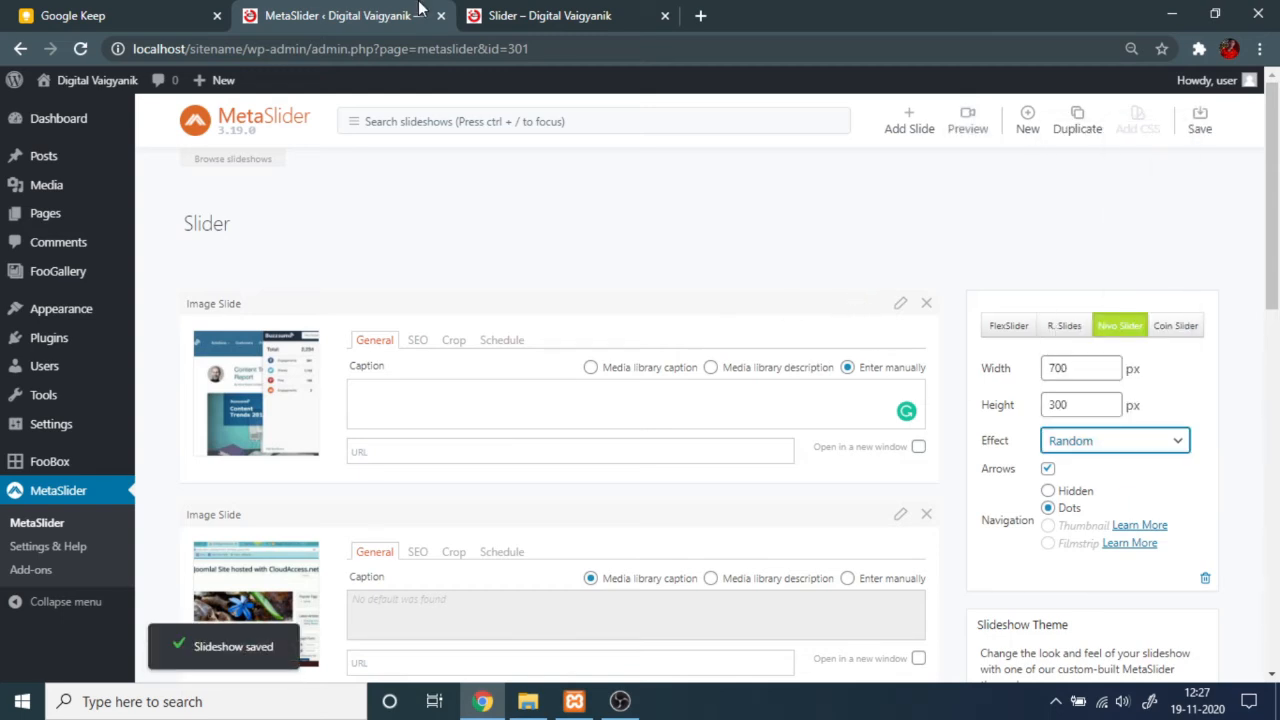
# Step: Reload the published post to load the slideshow in its Nivo Slider version
pyautogui.click(545, 15)
pyautogui.press('F5')
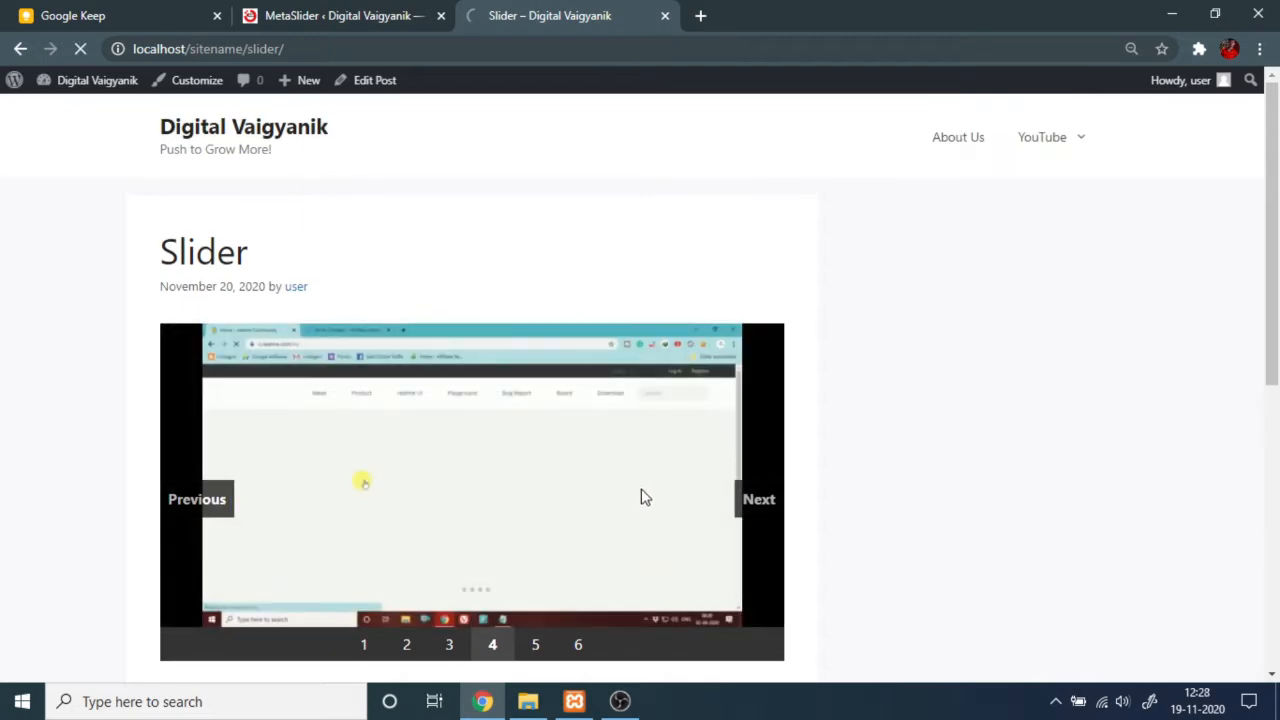
pyautogui.click(340, 15)
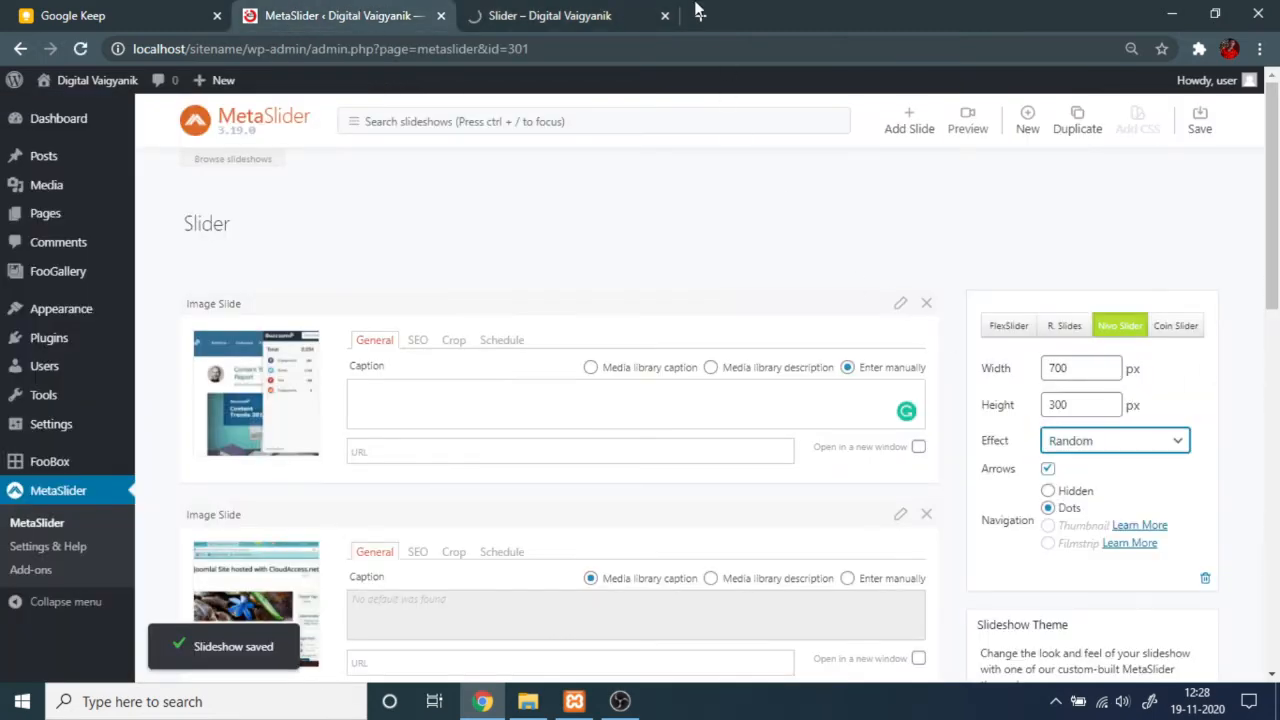
pyautogui.click(545, 16)
pyautogui.scroll(-3, 671, 343)
pyautogui.scroll(3, 722, 335)
pyautogui.scroll(-6, 747, 246)
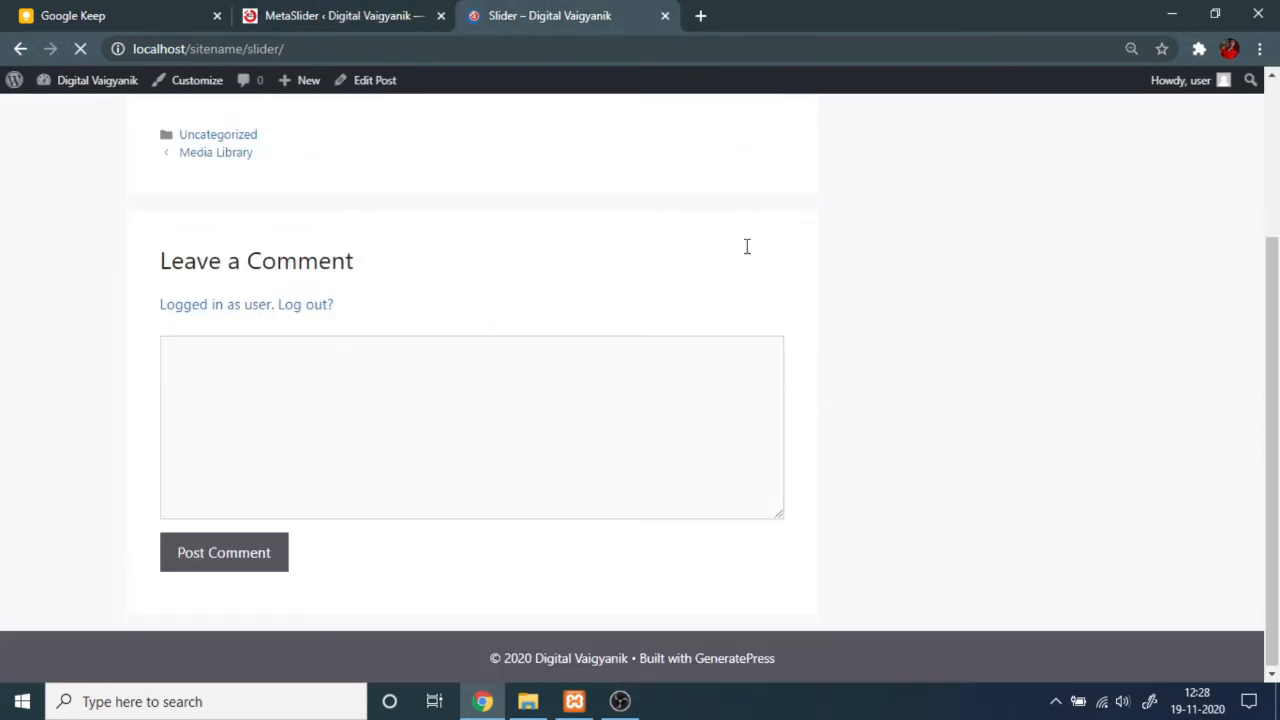
pyautogui.scroll(-2, 751, 249)
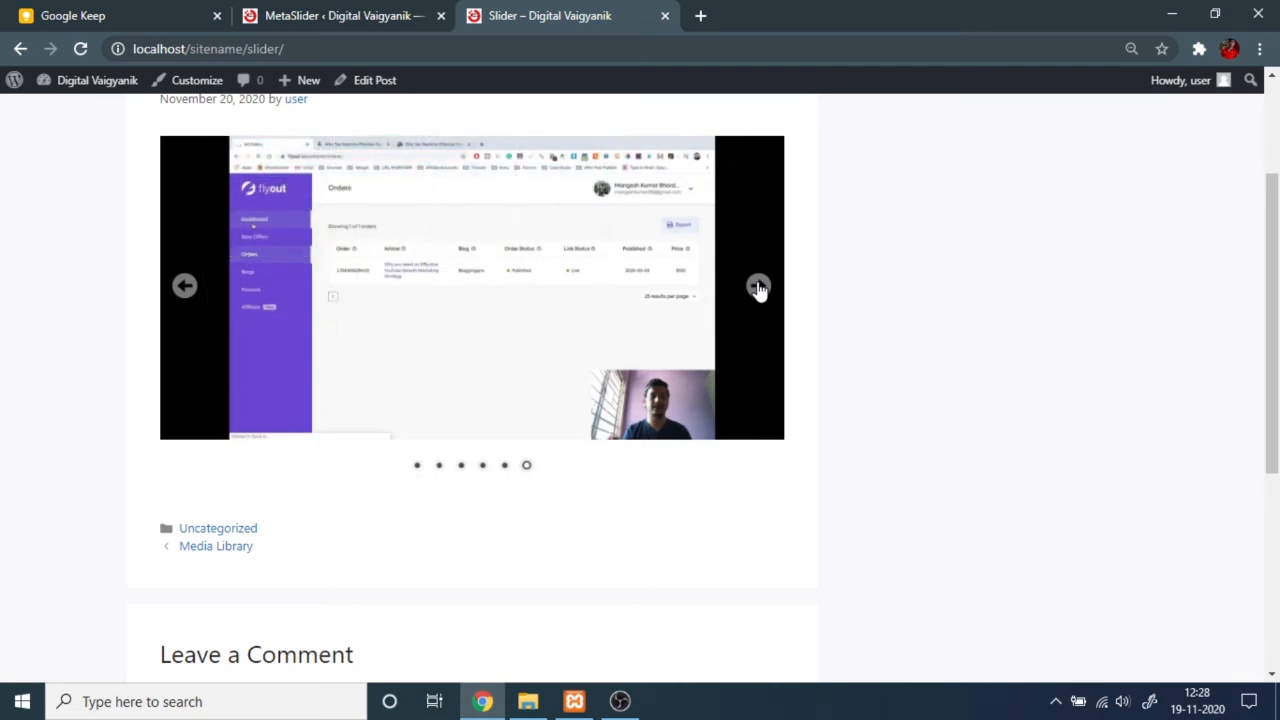
# Step: Advance through several slides in the published post to check the Nivo Slider's Random transitions
pyautogui.click(759, 289)
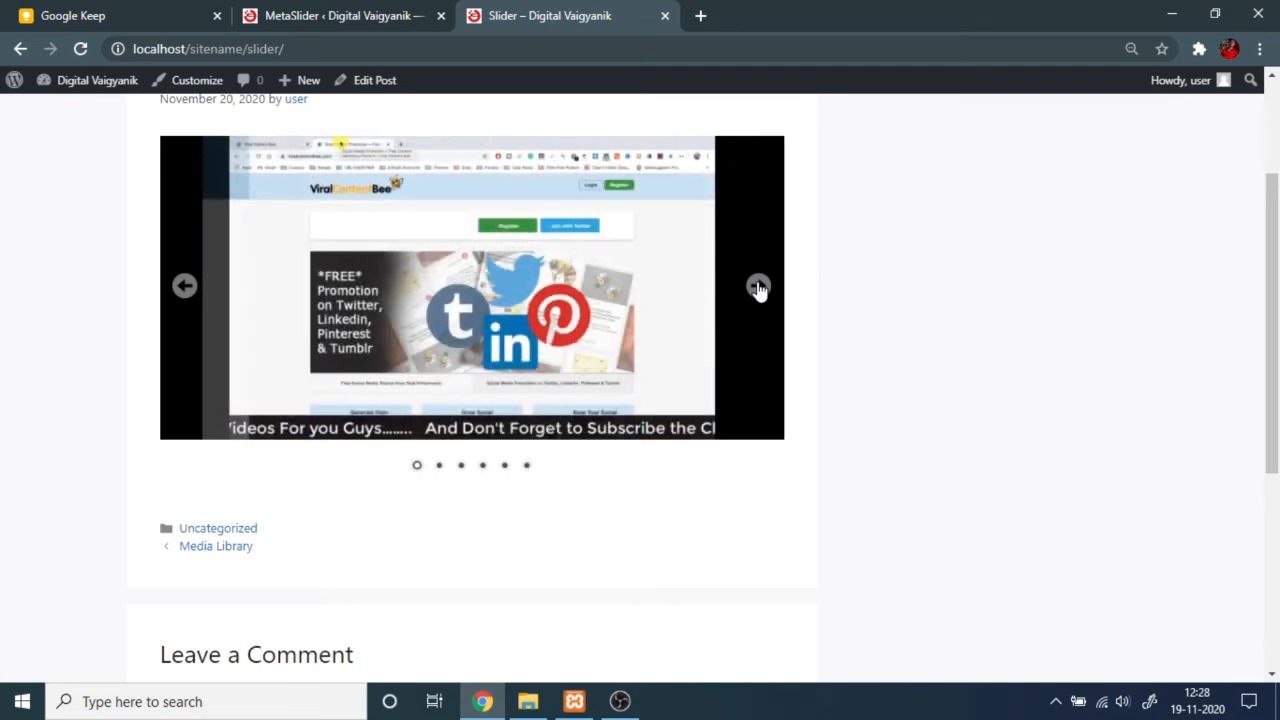
pyautogui.click(759, 290)
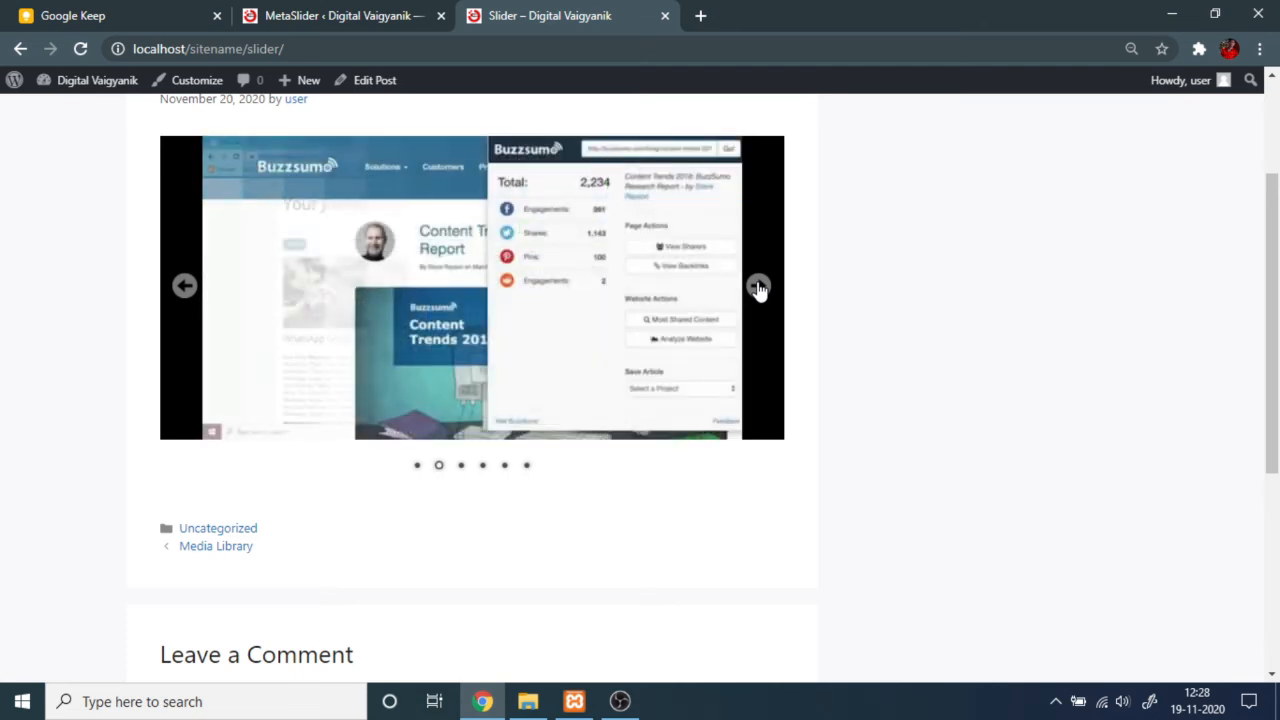
pyautogui.click(759, 290)
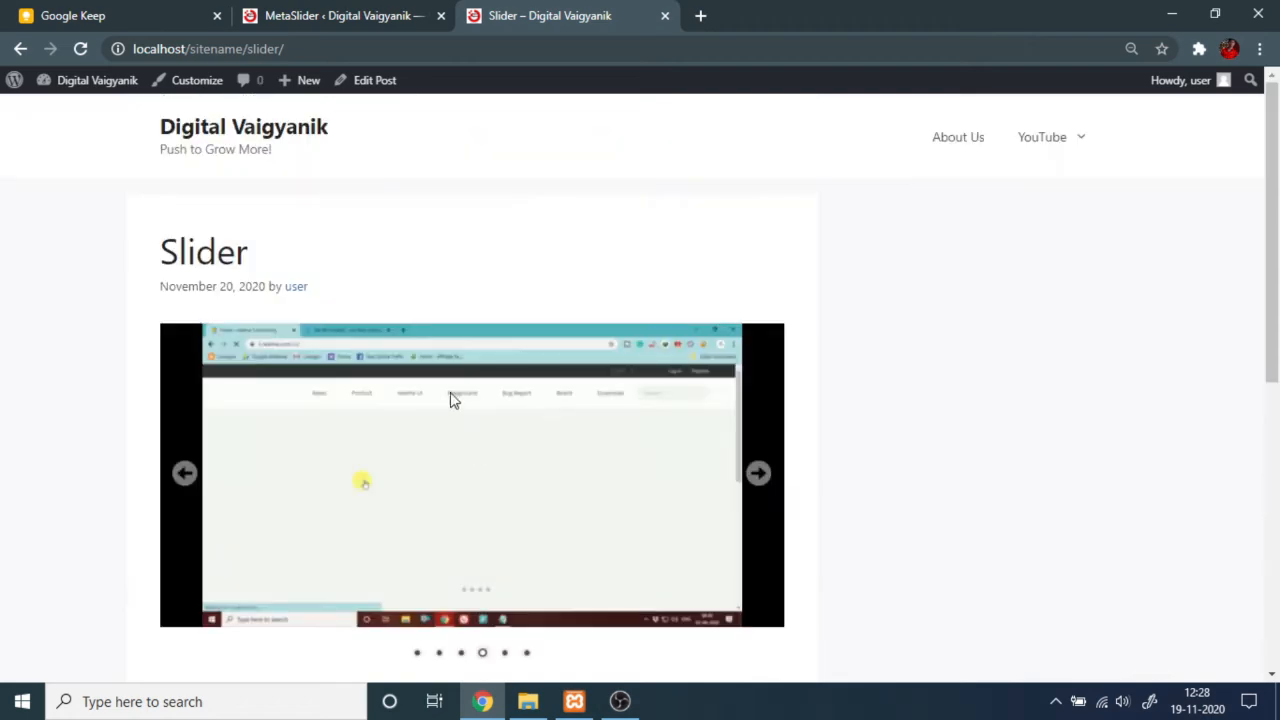
# Step: Return to MetaSlider, change the slideshow type to Coin Slider with the Random effect, and save the slideshow
pyautogui.click(296, 15)
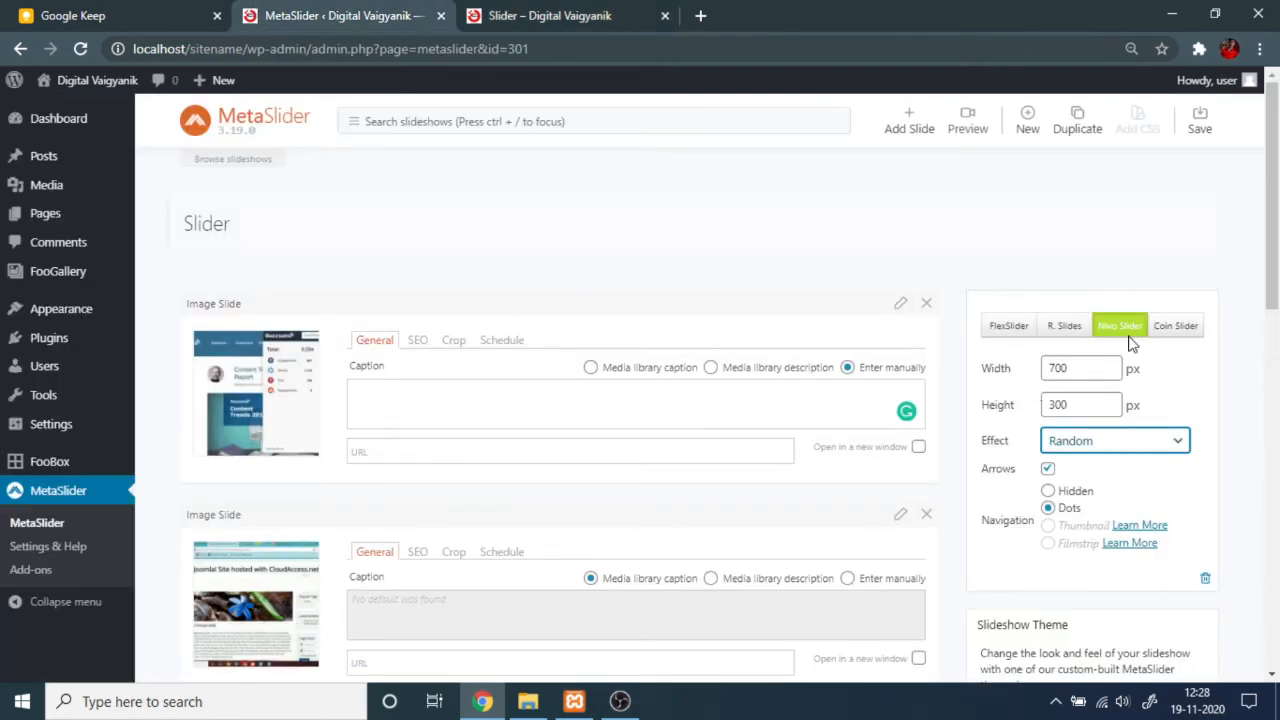
pyautogui.click(1168, 337)
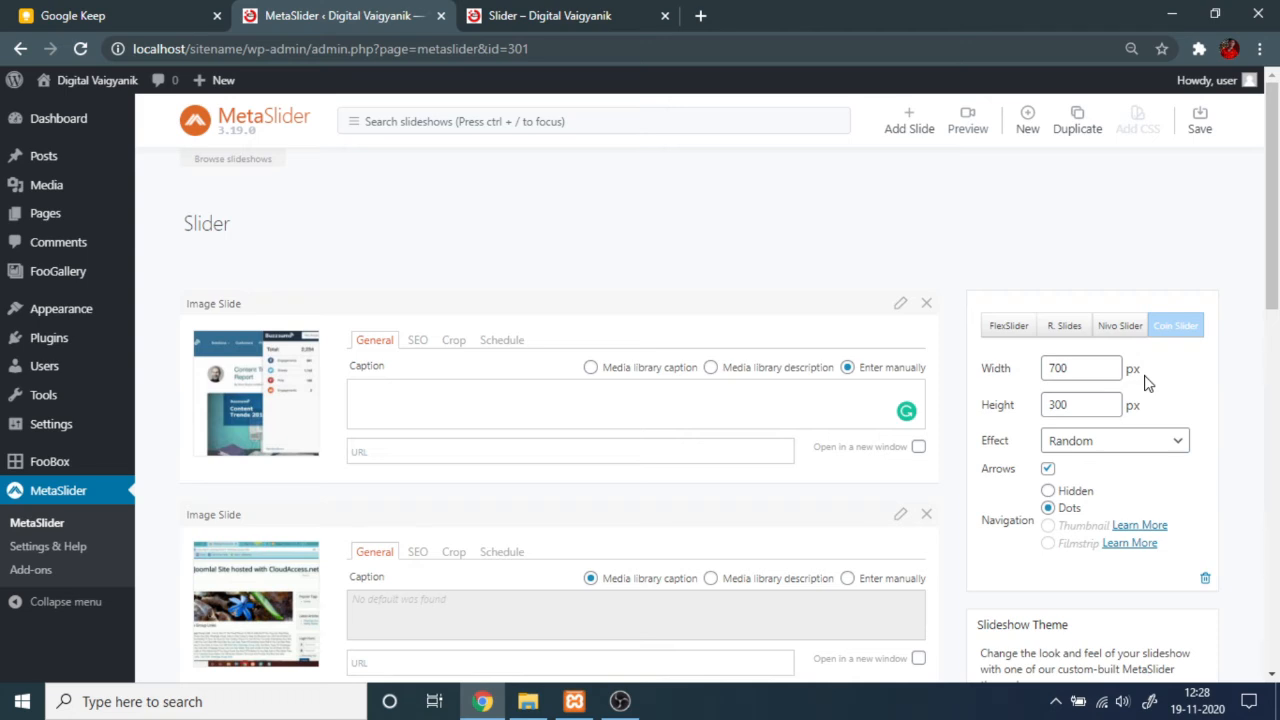
pyautogui.scroll(-1, 1148, 386)
pyautogui.click(1146, 345)
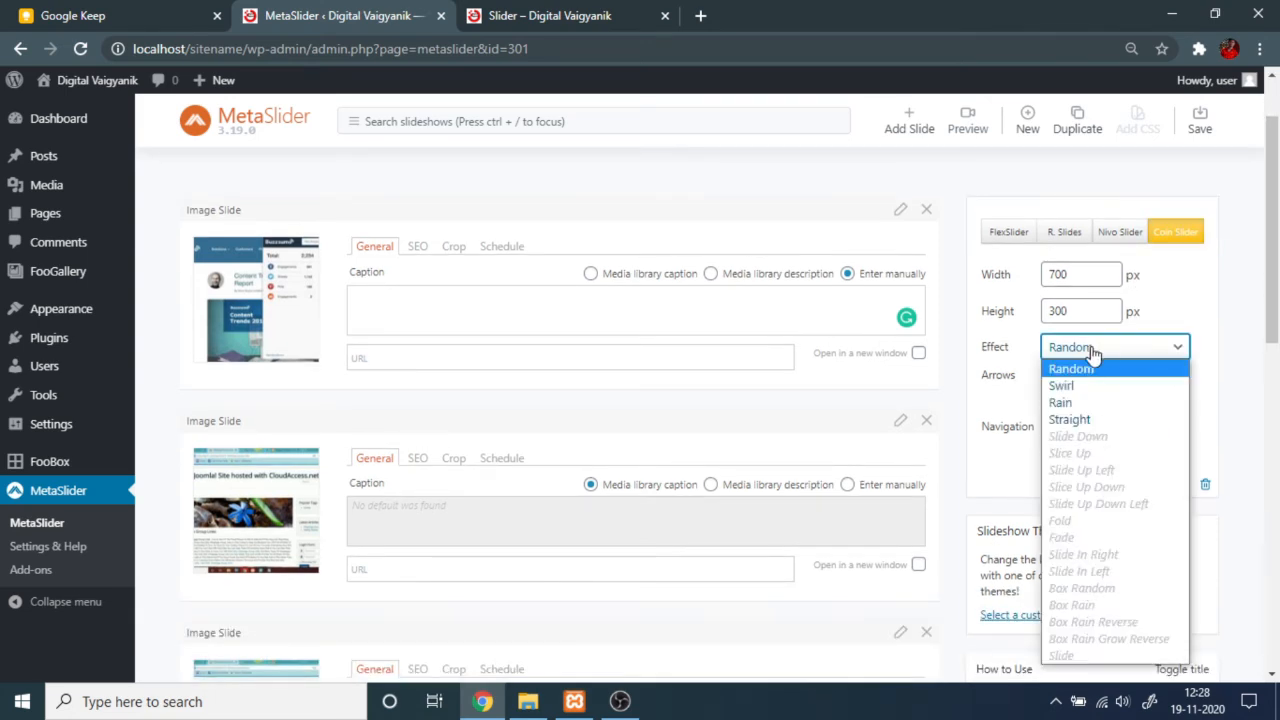
pyautogui.click(1070, 369)
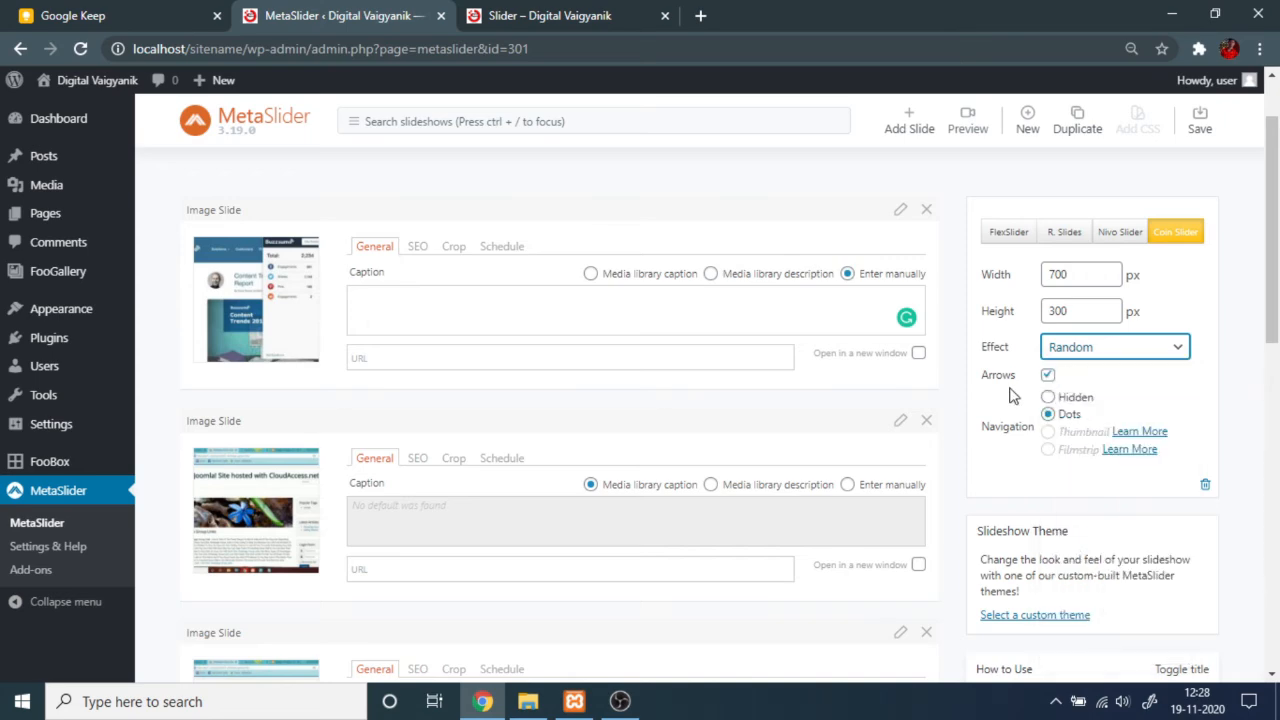
pyautogui.scroll(1, 1073, 378)
pyautogui.scroll(-5, 1073, 378)
pyautogui.scroll(5, 1073, 378)
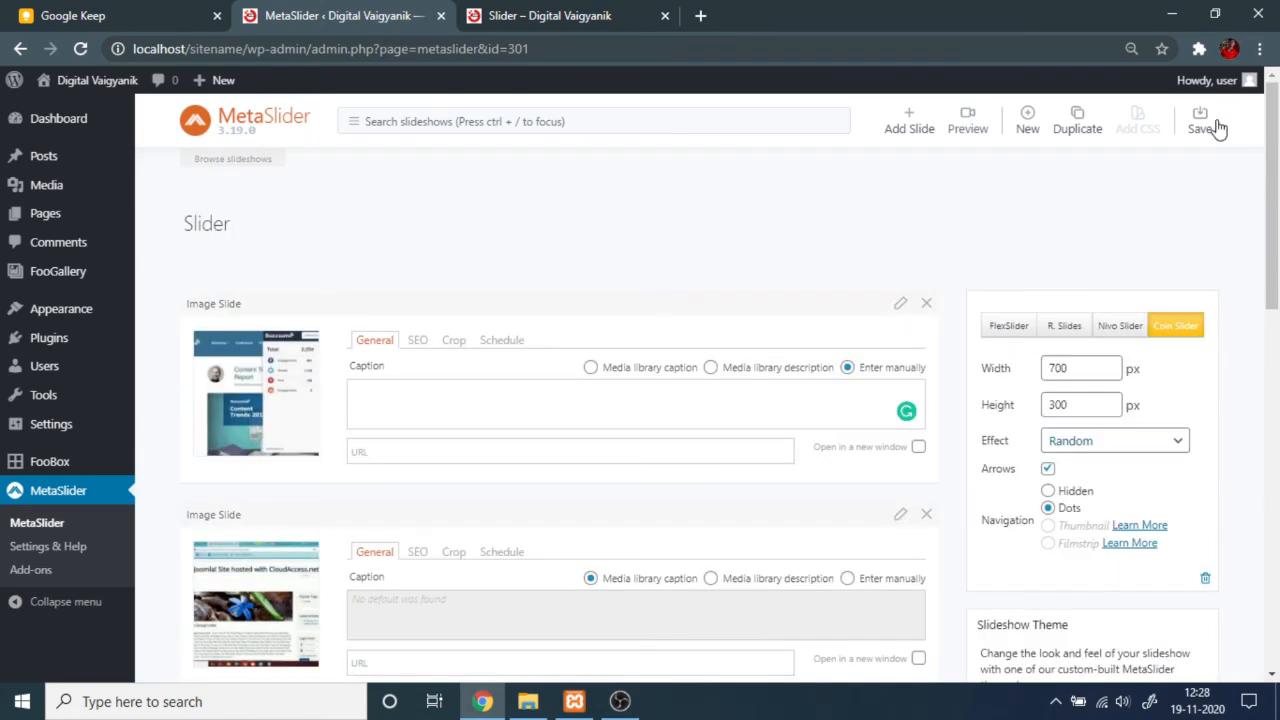
pyautogui.click(1203, 120)
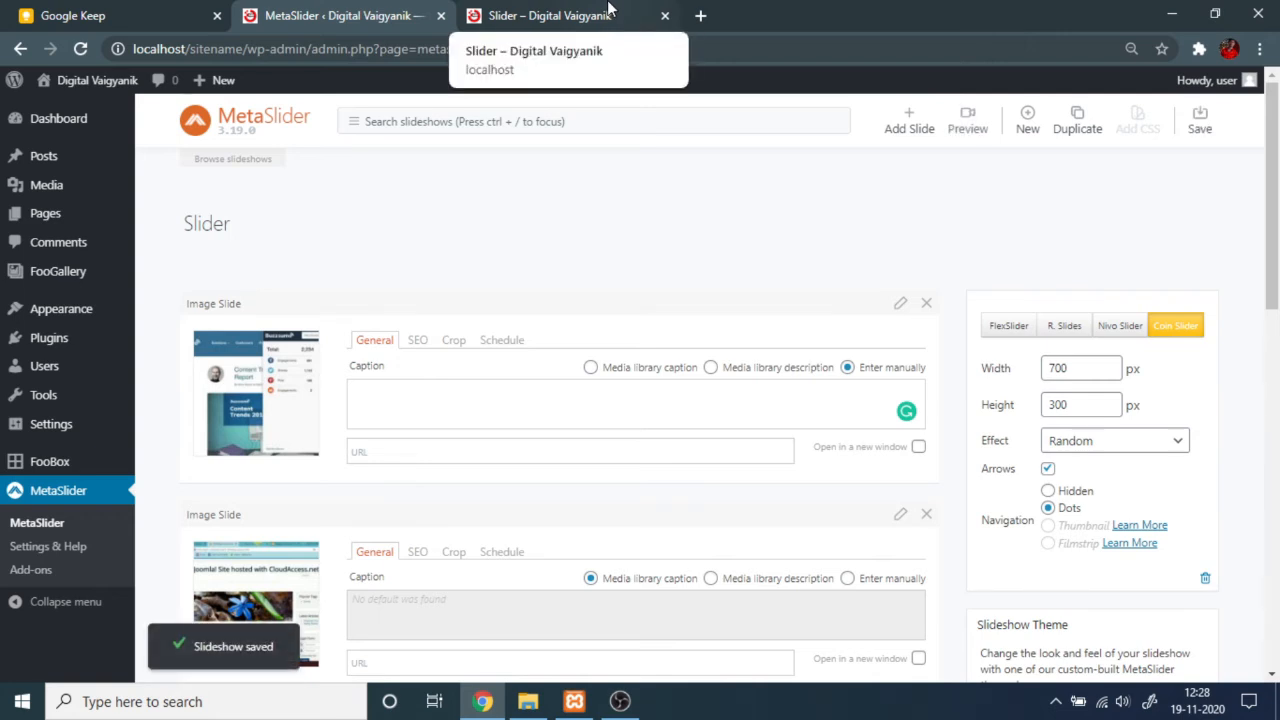
# Step: Reload the published post and bring the Coin Slider version of the slideshow into view
pyautogui.click(609, 8)
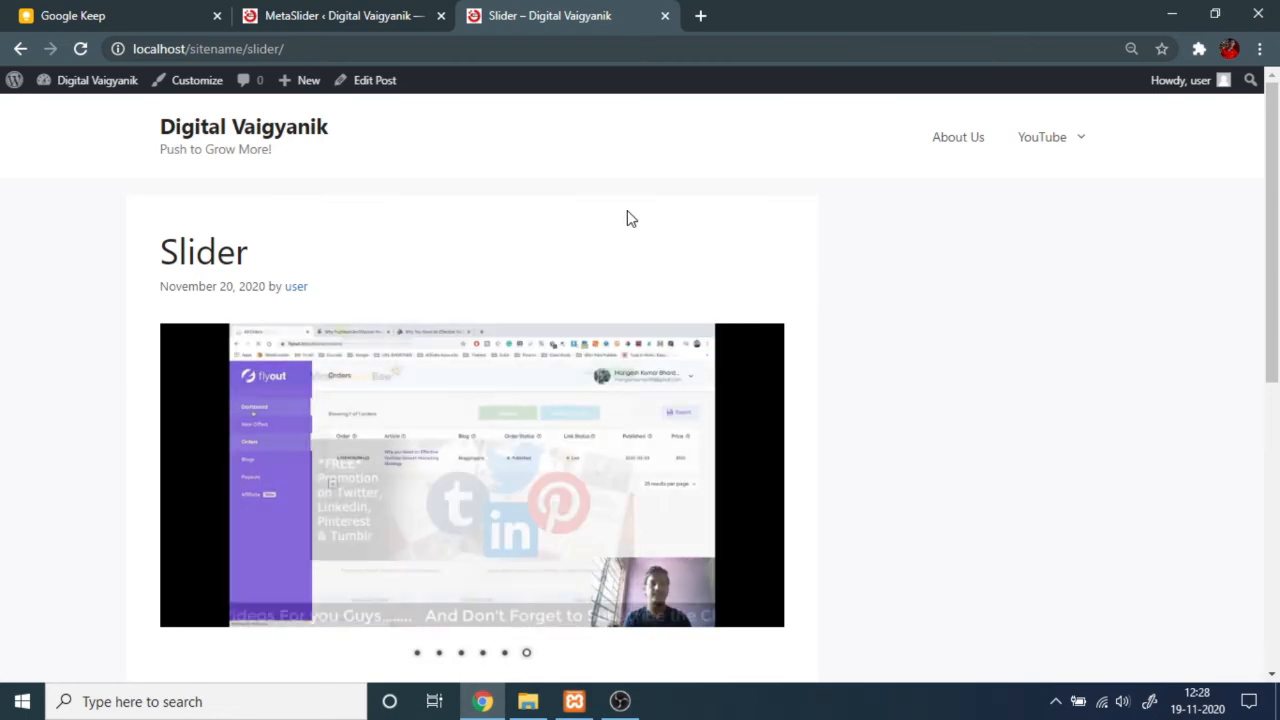
pyautogui.press('F5')
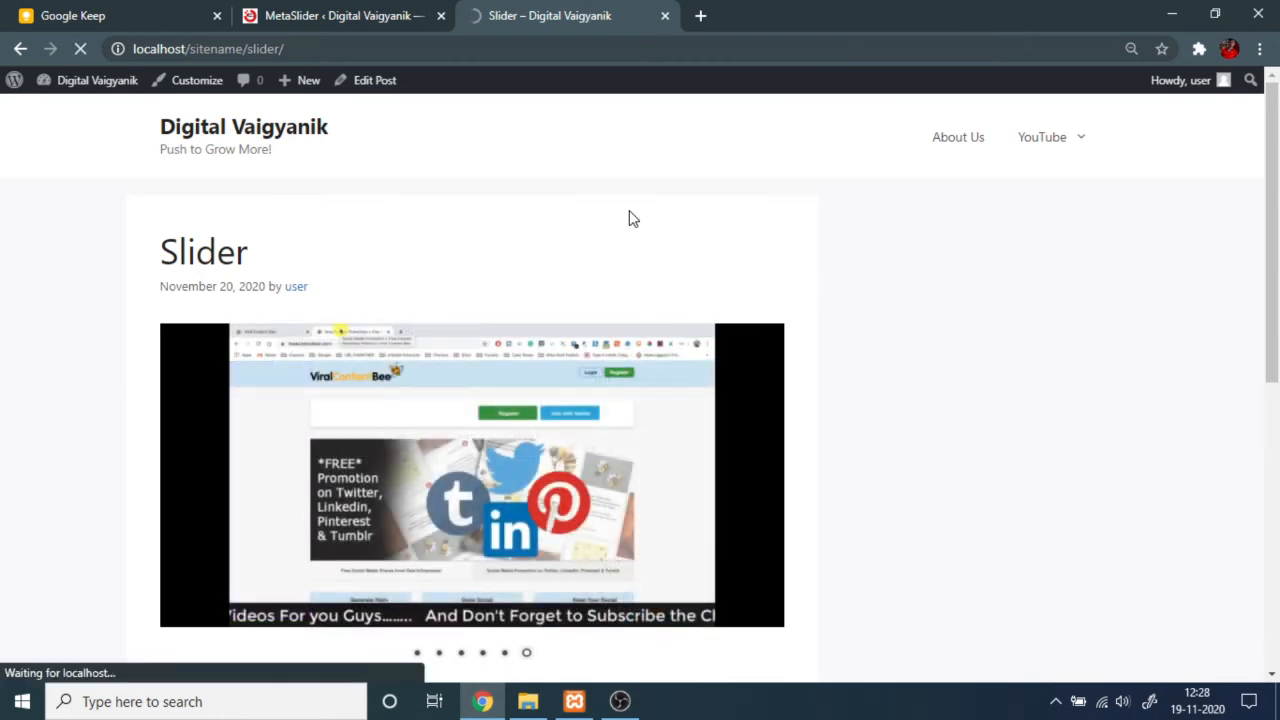
pyautogui.scroll(-5, 632, 218)
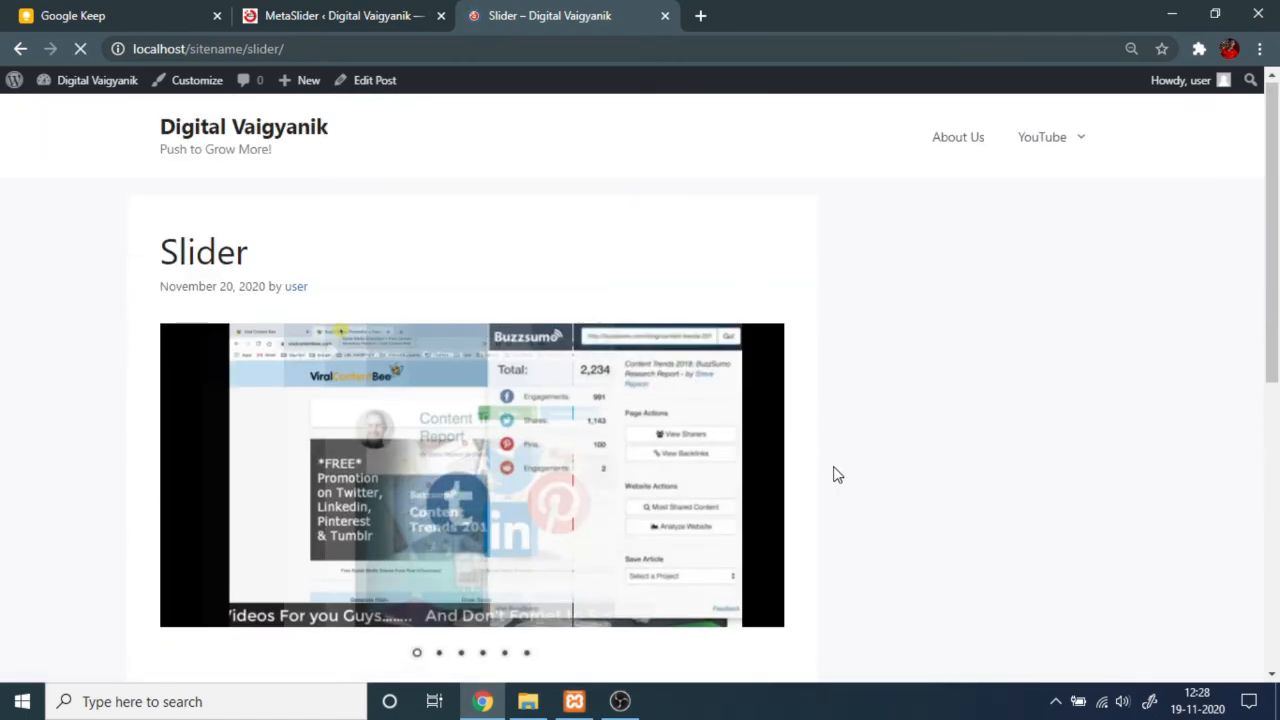
pyautogui.scroll(5, 780, 410)
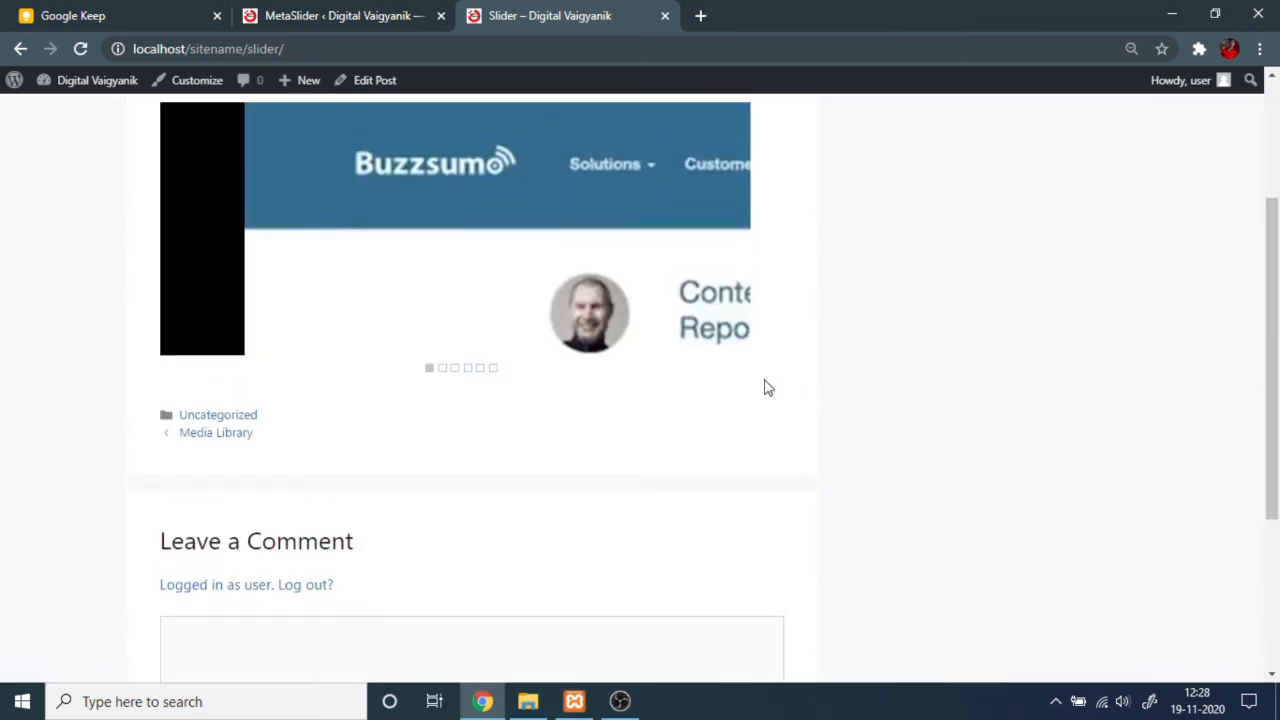
pyautogui.scroll(-1, 755, 400)
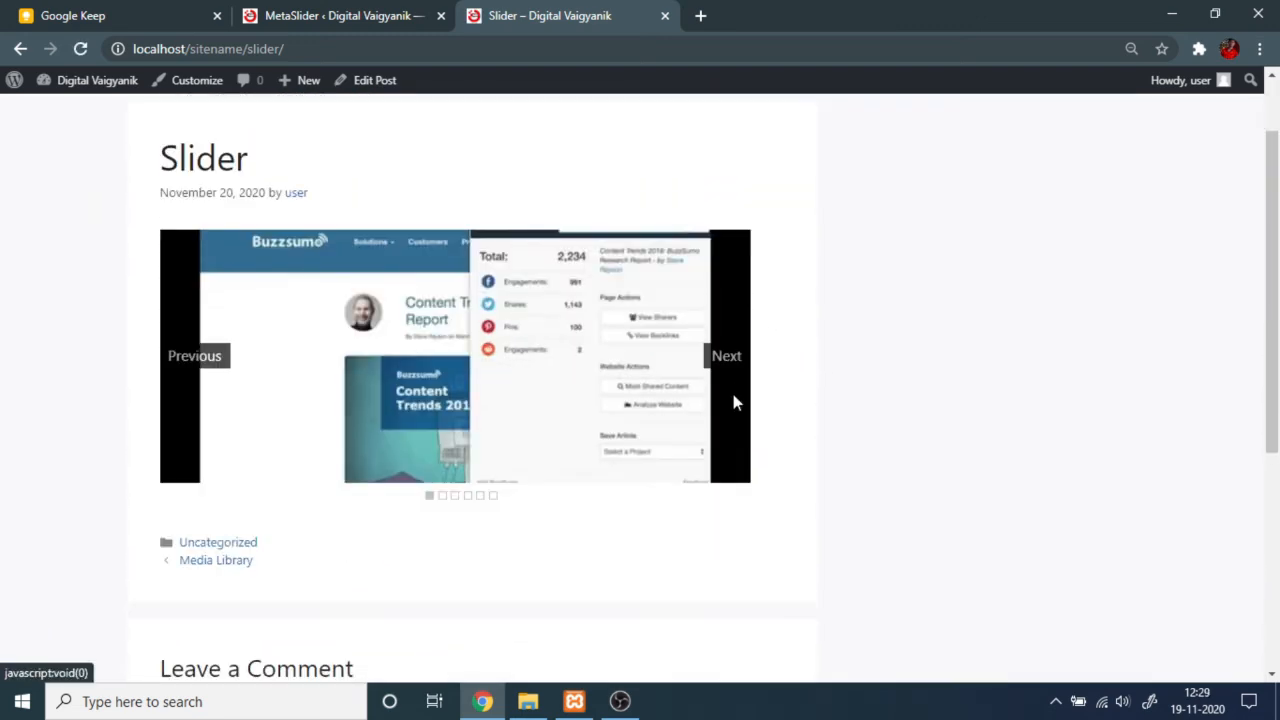
# Step: Advance through the slides in the published post to check the Coin Slider's layout, navigation and Random transitions
pyautogui.click(724, 363)
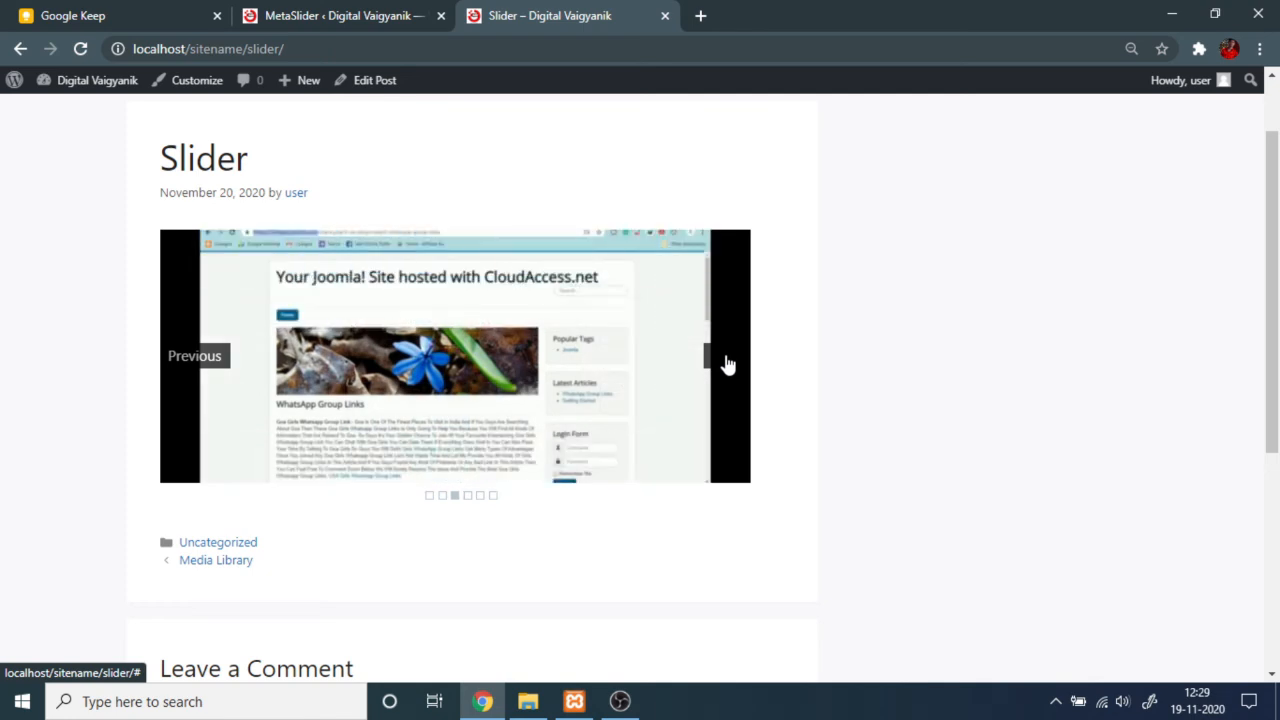
pyautogui.click(724, 363)
pyautogui.click(724, 363)
pyautogui.scroll(1, 670, 415)
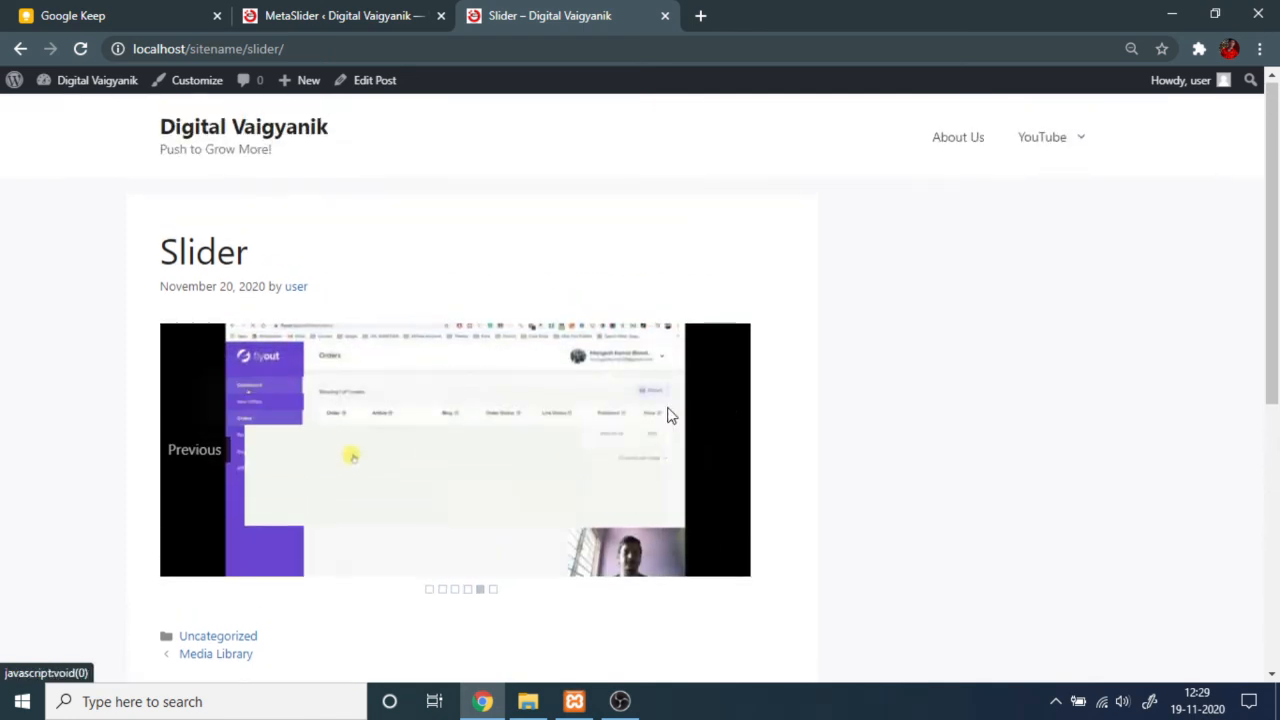
pyautogui.scroll(-5, 660, 412)
pyautogui.scroll(5, 640, 409)
pyautogui.scroll(-5, 729, 300)
pyautogui.scroll(5, 734, 311)
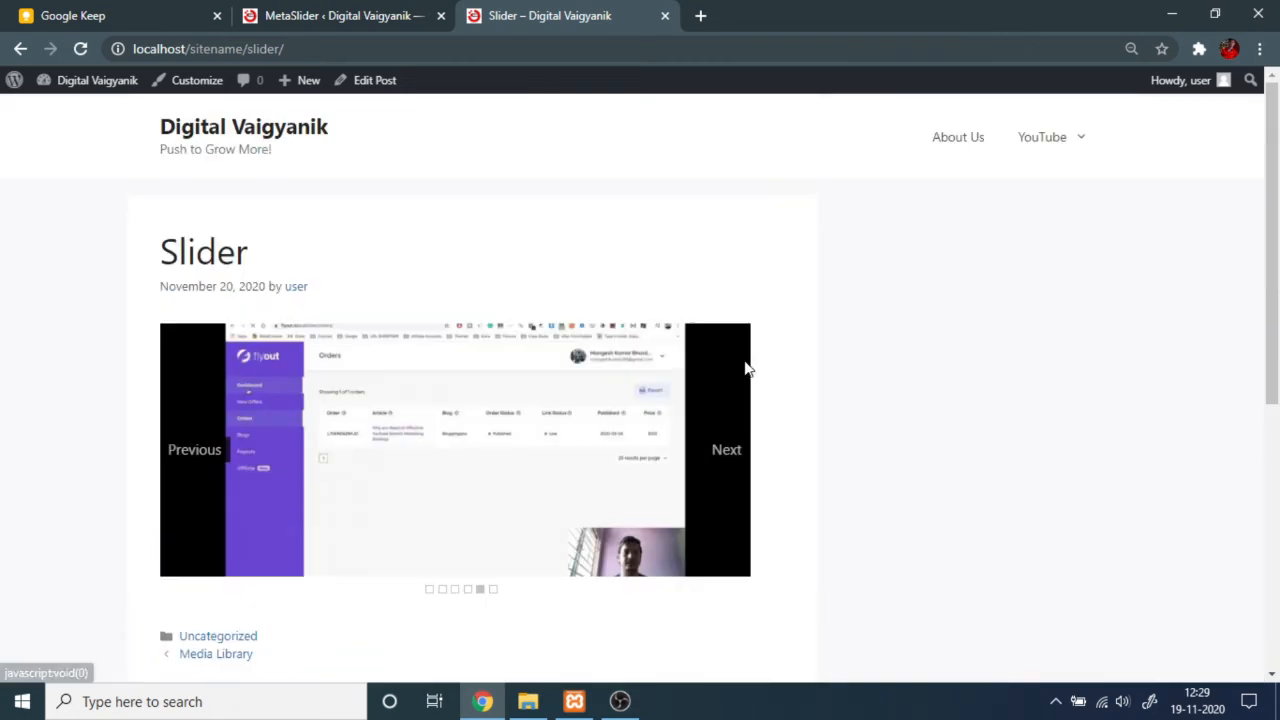
pyautogui.click(724, 449)
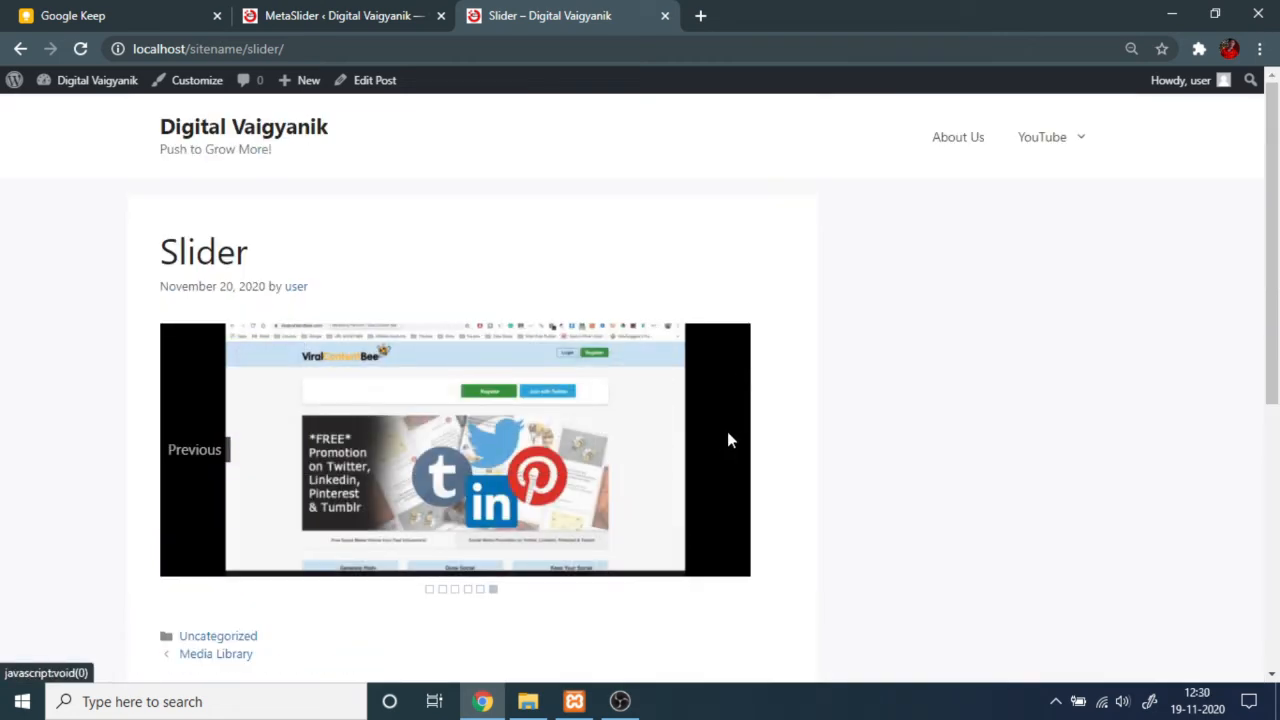
# Step: Return to the MetaSlider editor and open the custom theme gallery to examine the Jenga theme, then close the gallery
pyautogui.click(400, 15)
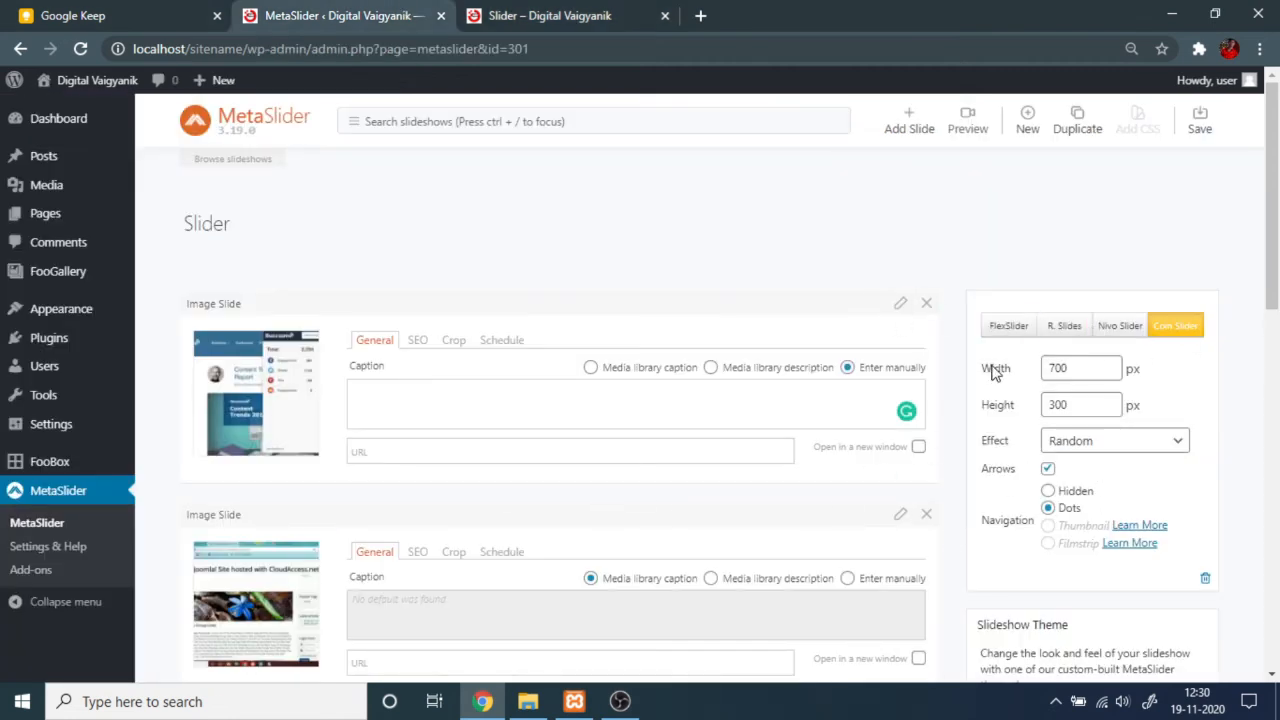
pyautogui.scroll(-3, 1100, 360)
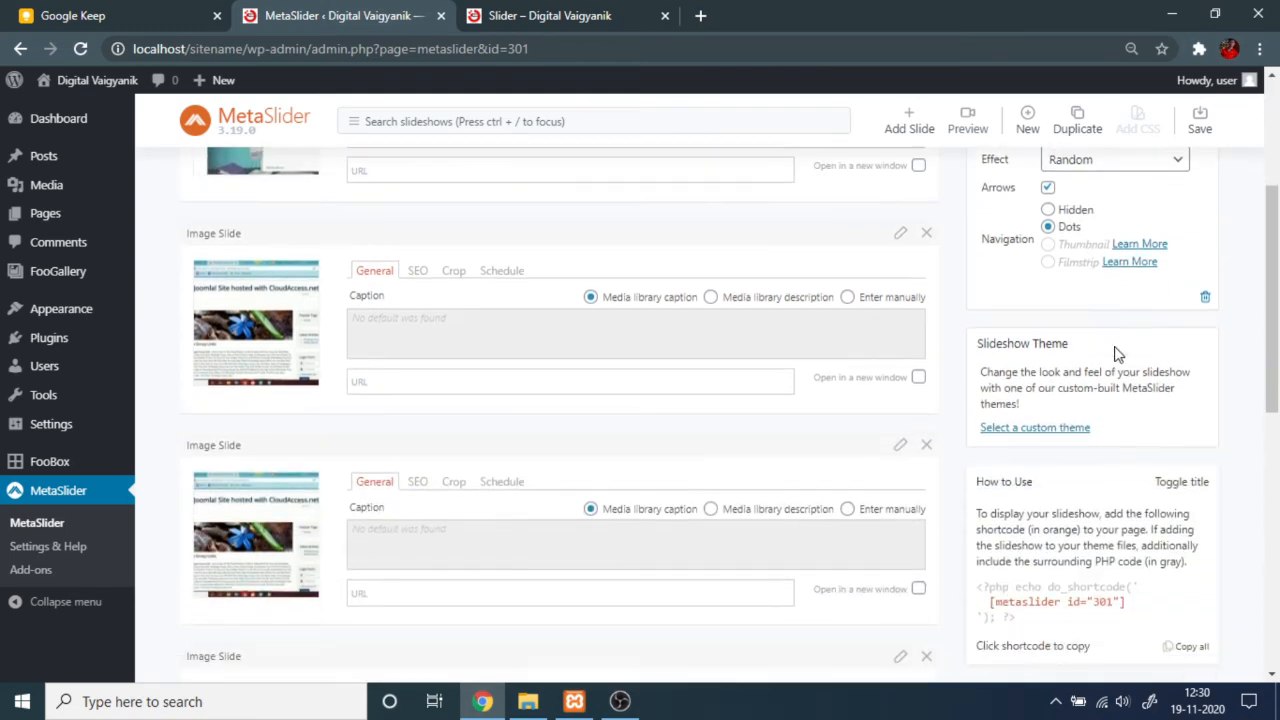
pyautogui.scroll(3, 1080, 300)
pyautogui.scroll(-3, 1065, 240)
pyautogui.scroll(-1, 1070, 270)
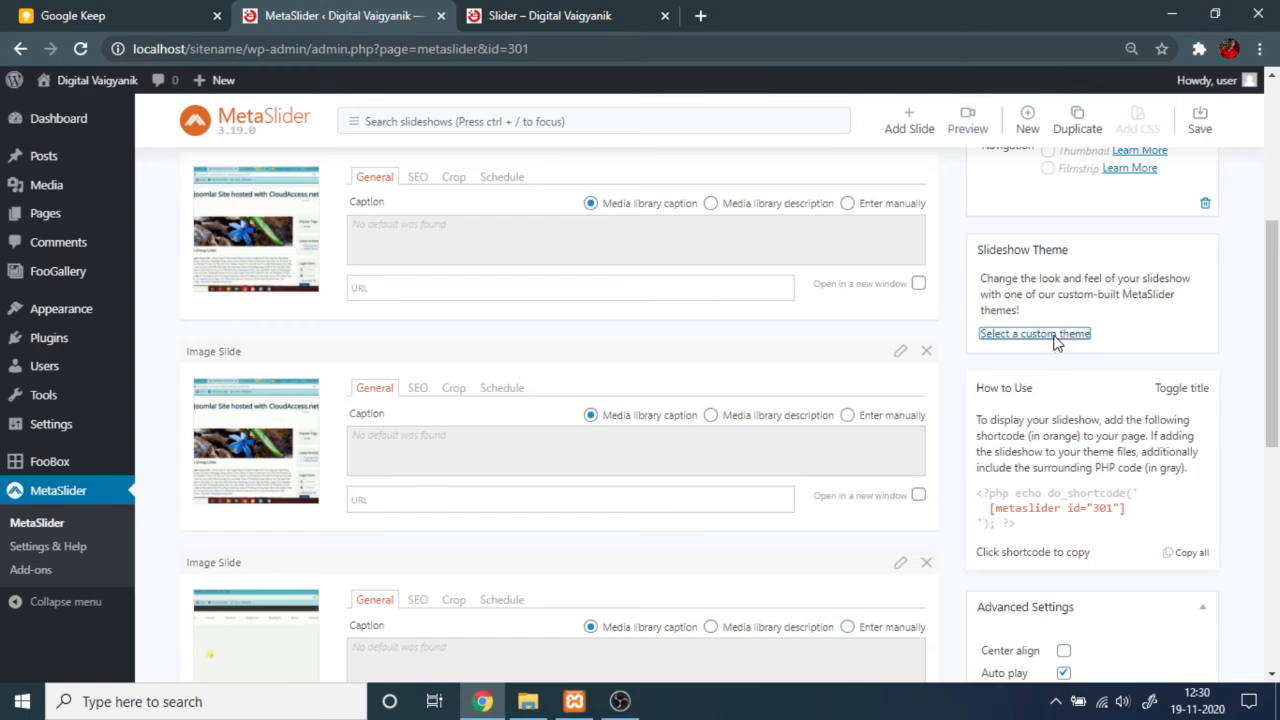
pyautogui.click(1058, 338)
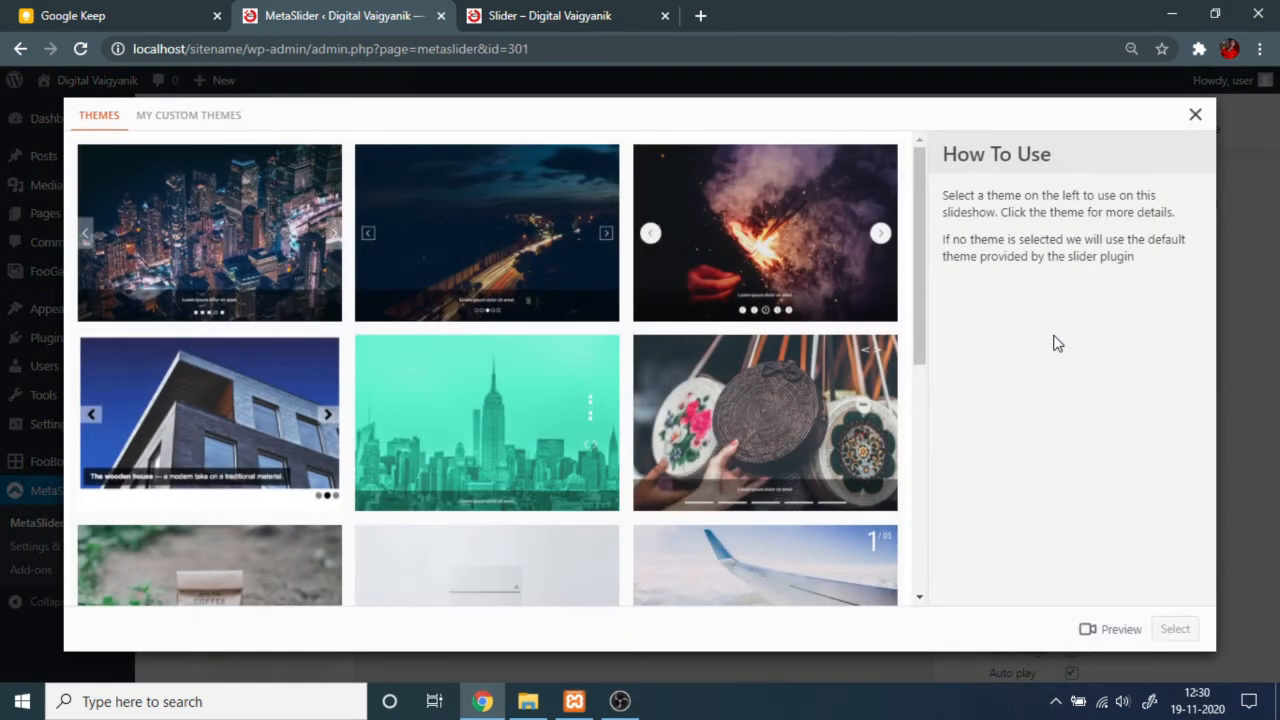
pyautogui.click(499, 392)
pyautogui.scroll(-4, 499, 392)
pyautogui.scroll(4, 499, 392)
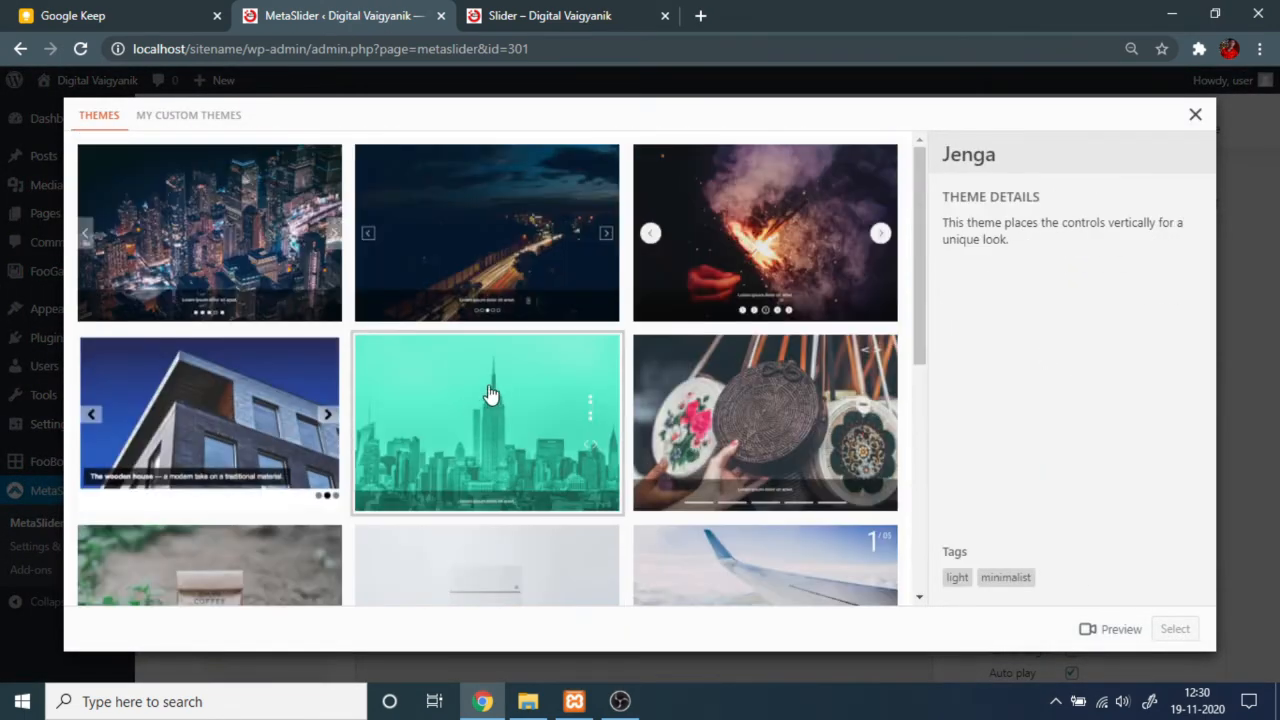
pyautogui.click(1194, 115)
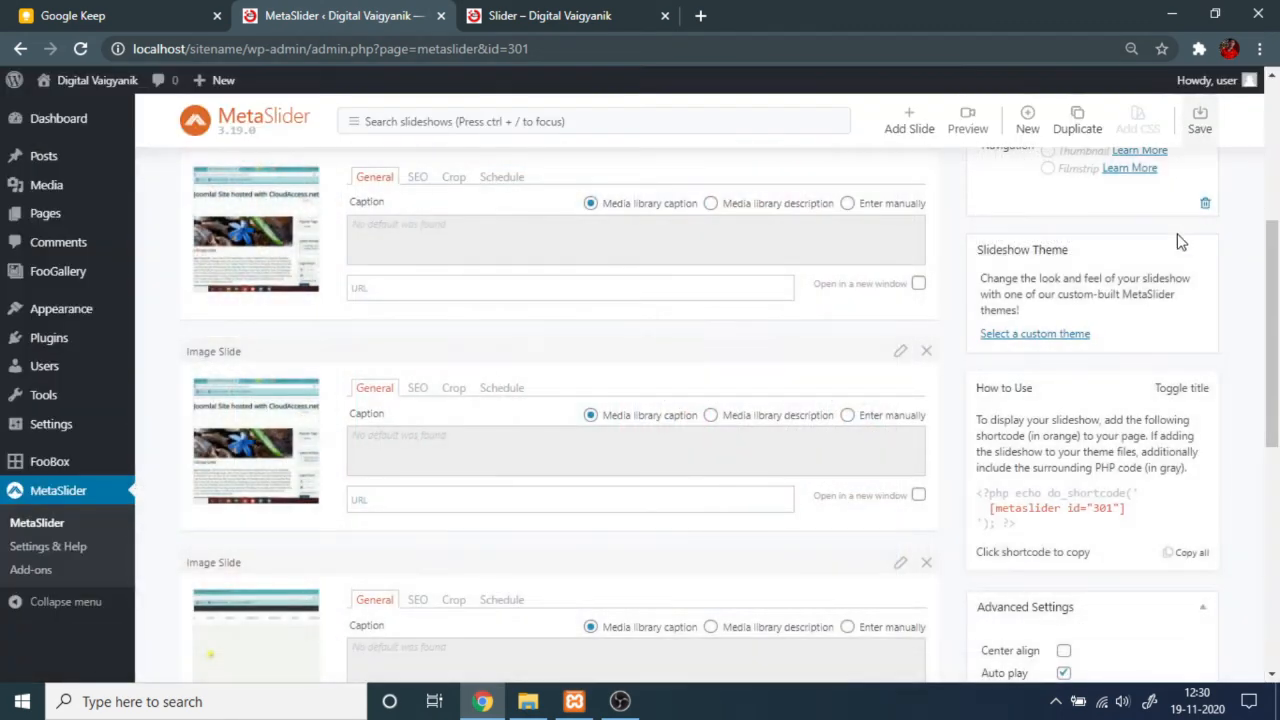
# Step: Reopen the theme gallery and browse both the built-in themes and the custom themes without selecting one
pyautogui.click(1051, 336)
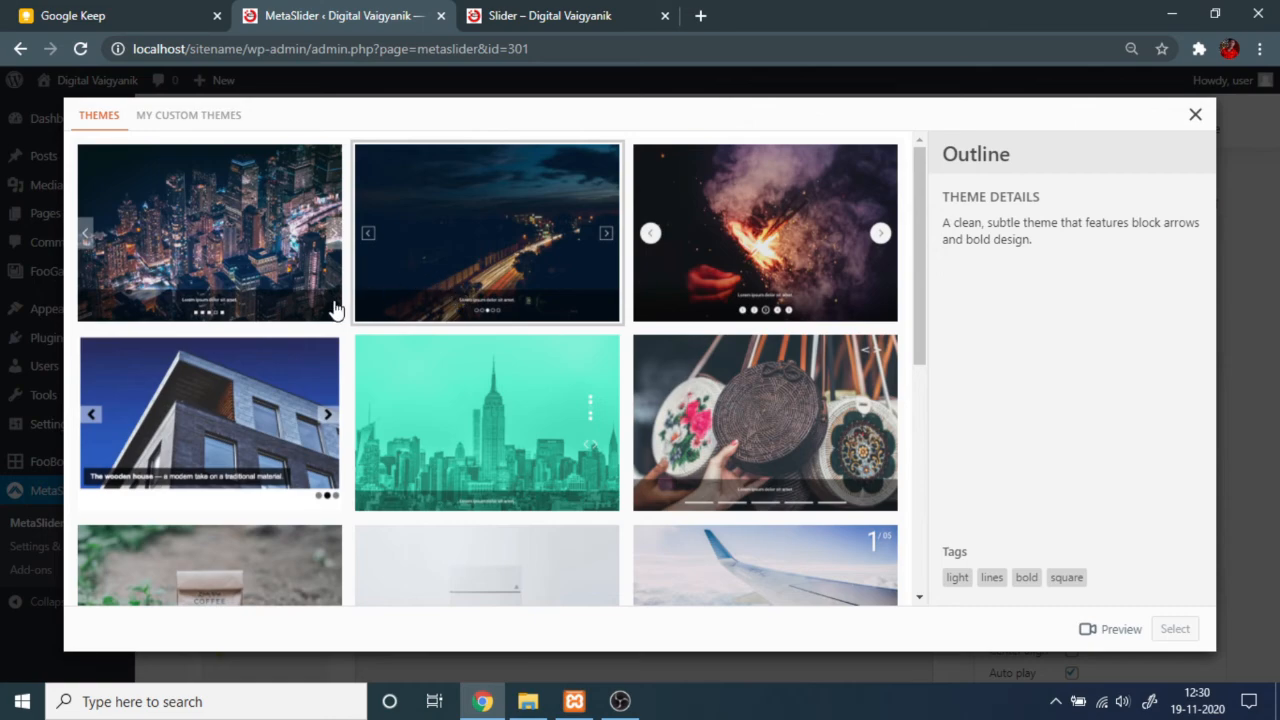
pyautogui.scroll(-4, 400, 350)
pyautogui.scroll(4, 528, 410)
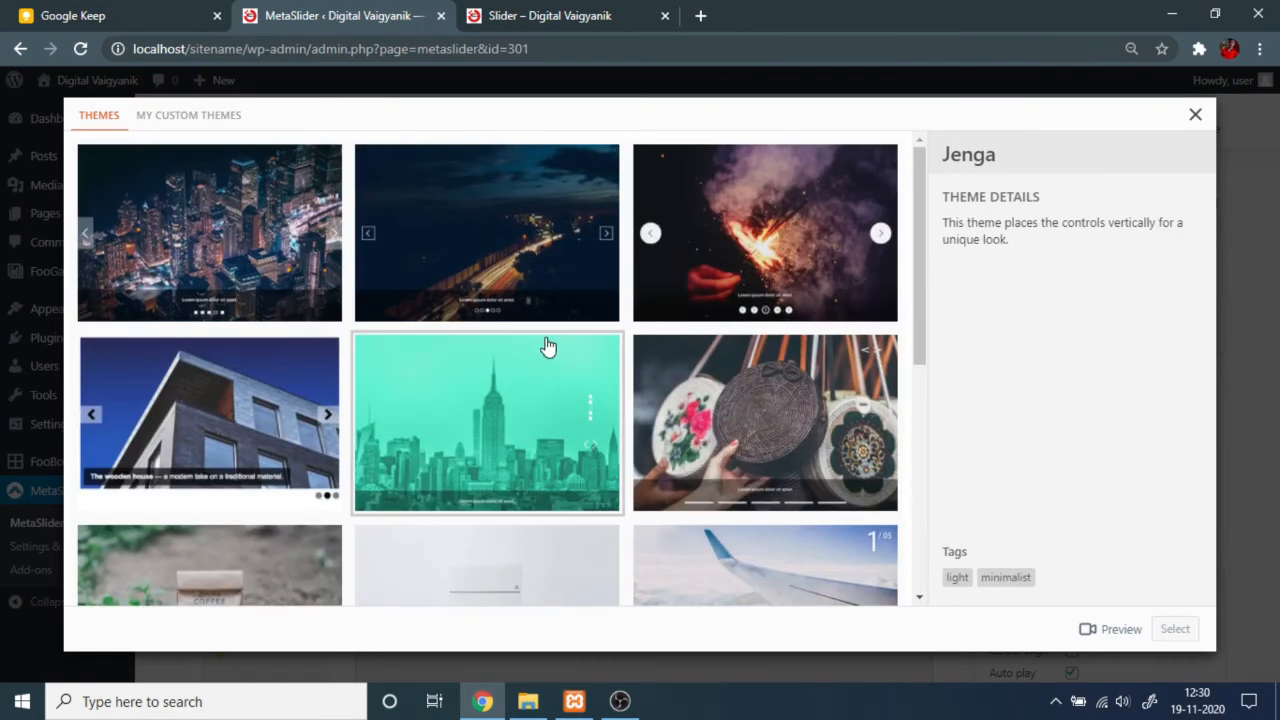
pyautogui.click(183, 117)
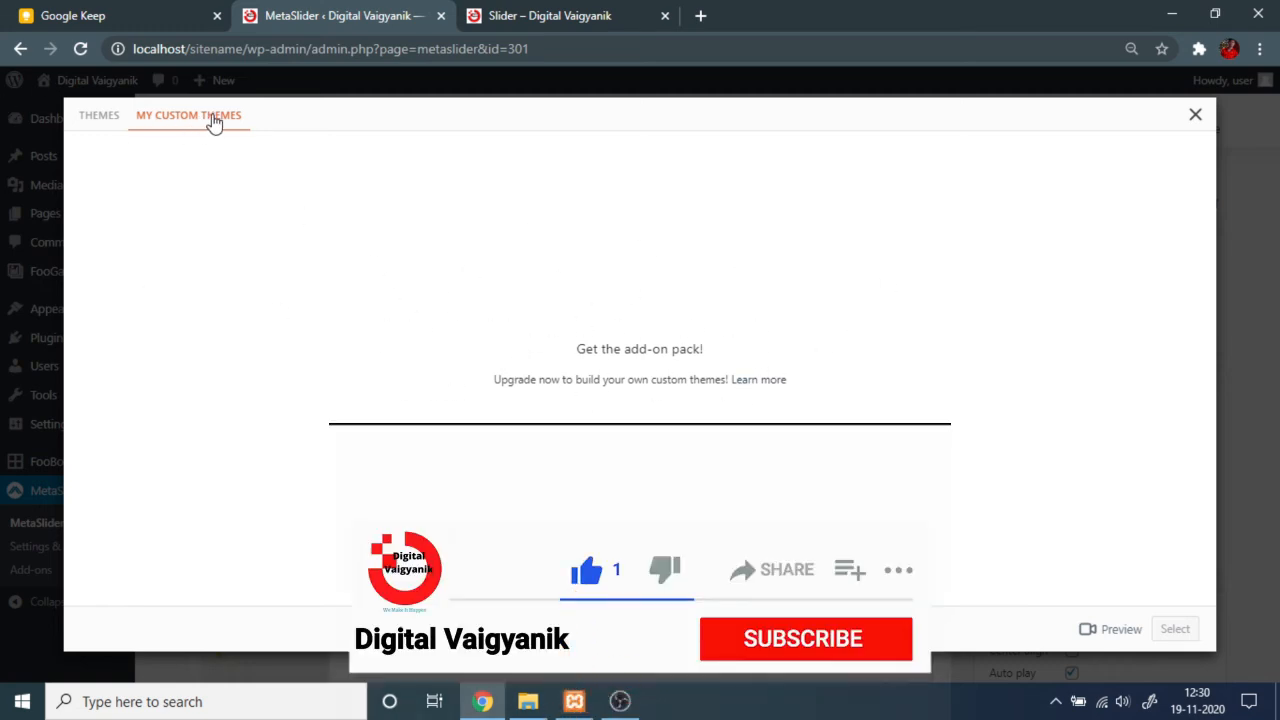
pyautogui.click(104, 117)
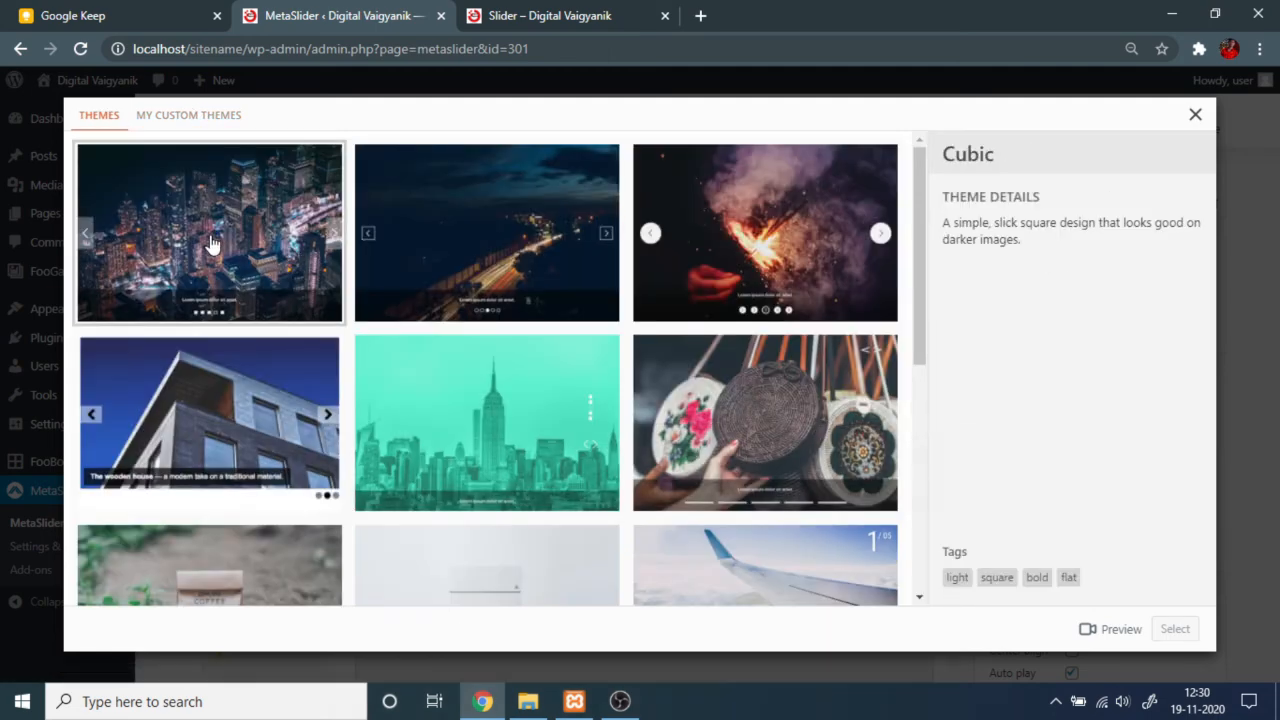
pyautogui.scroll(-1, 370, 330)
pyautogui.scroll(-5, 370, 330)
pyautogui.scroll(5, 415, 342)
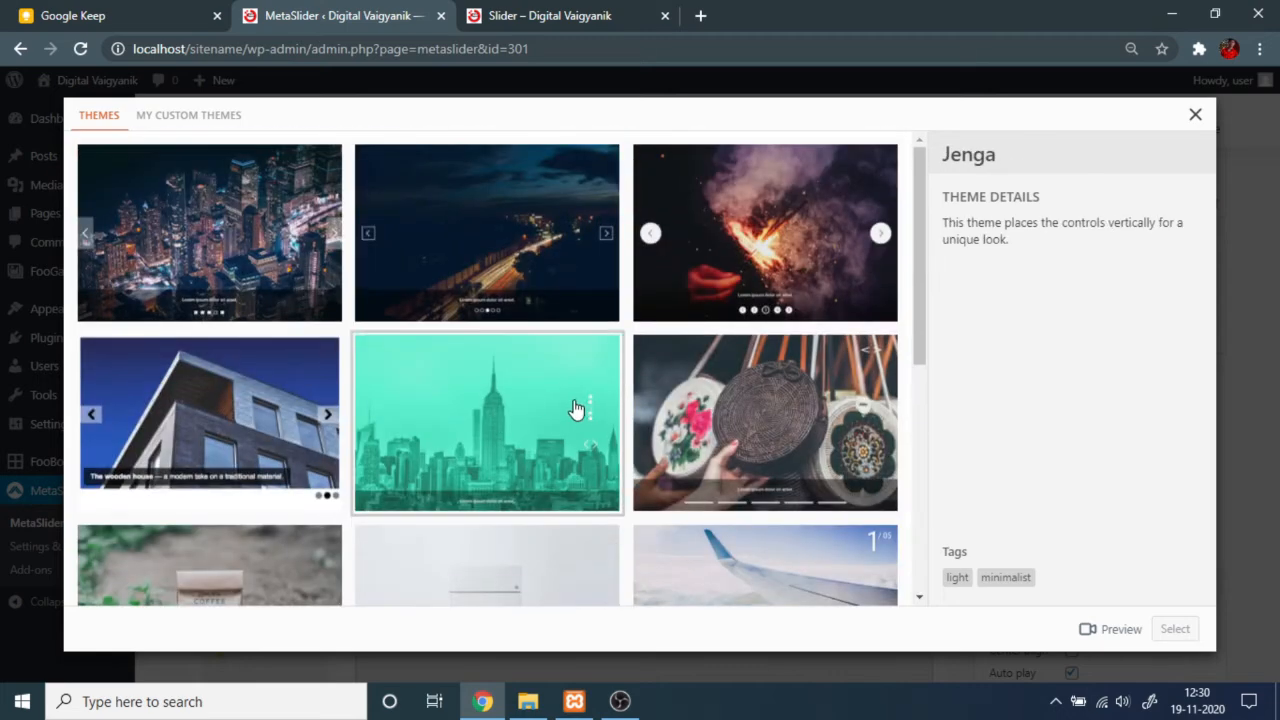
pyautogui.scroll(-5, 480, 330)
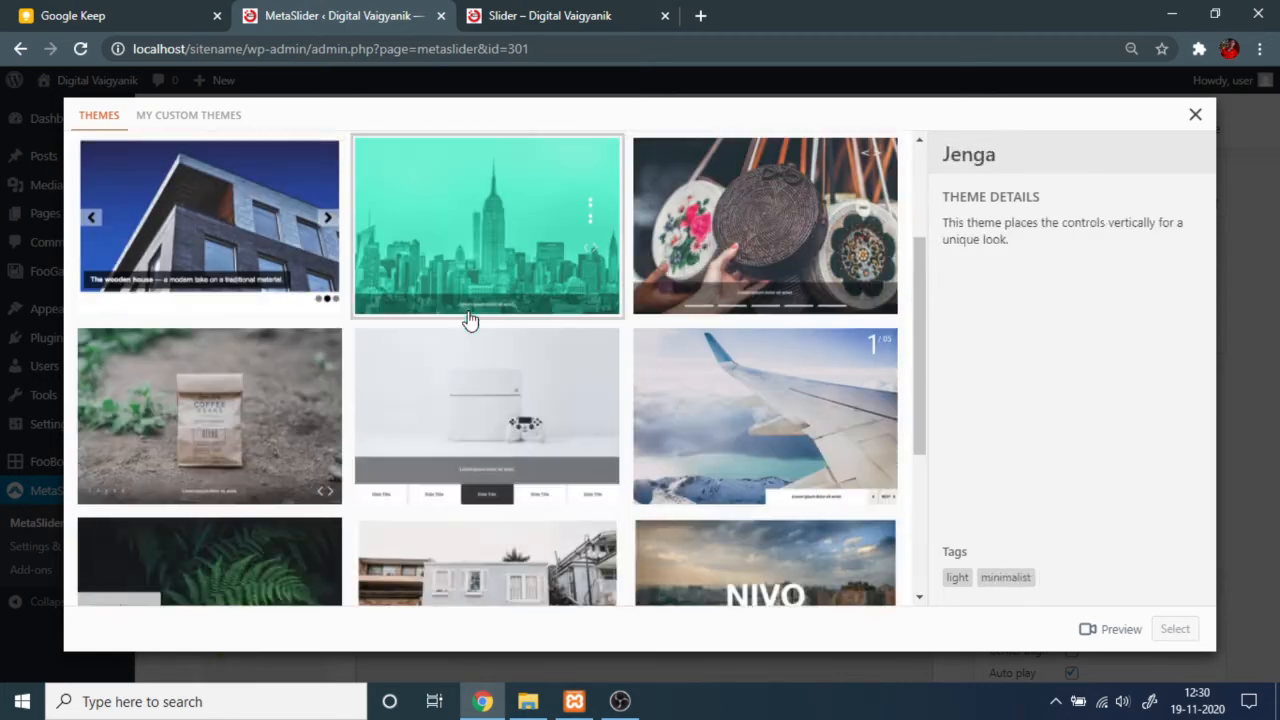
pyautogui.scroll(5, 596, 368)
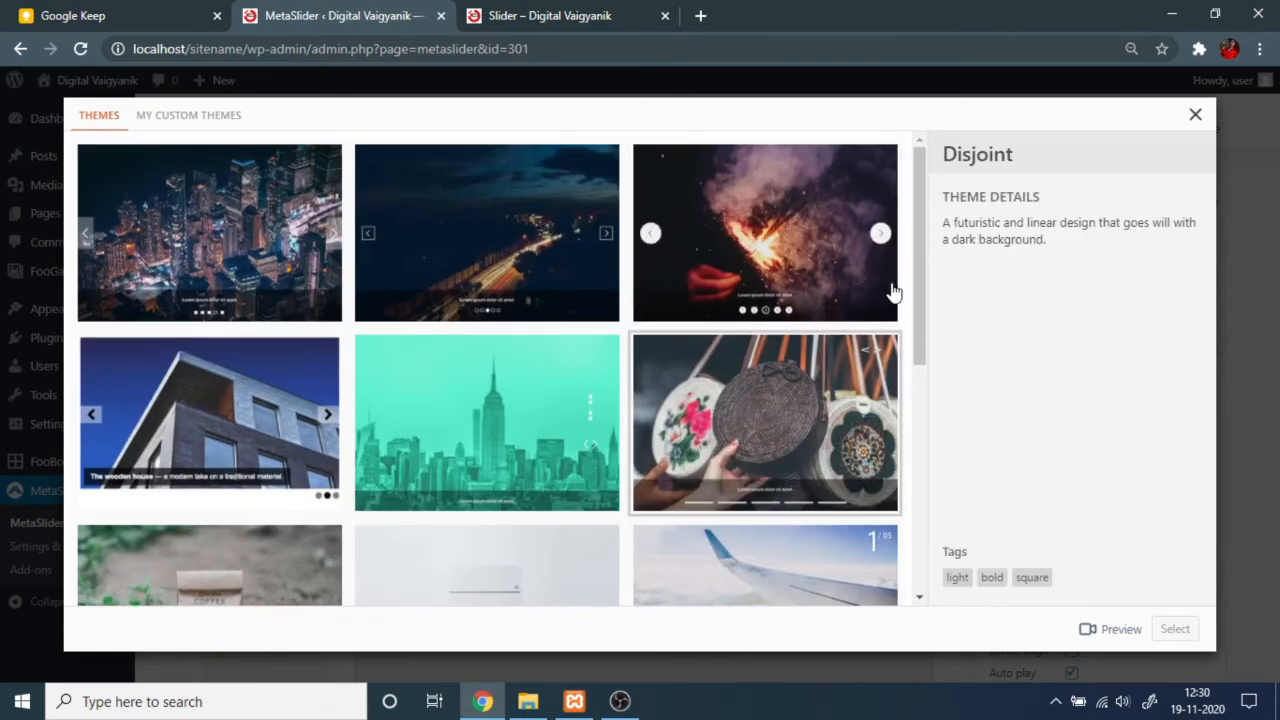
pyautogui.click(1195, 114)
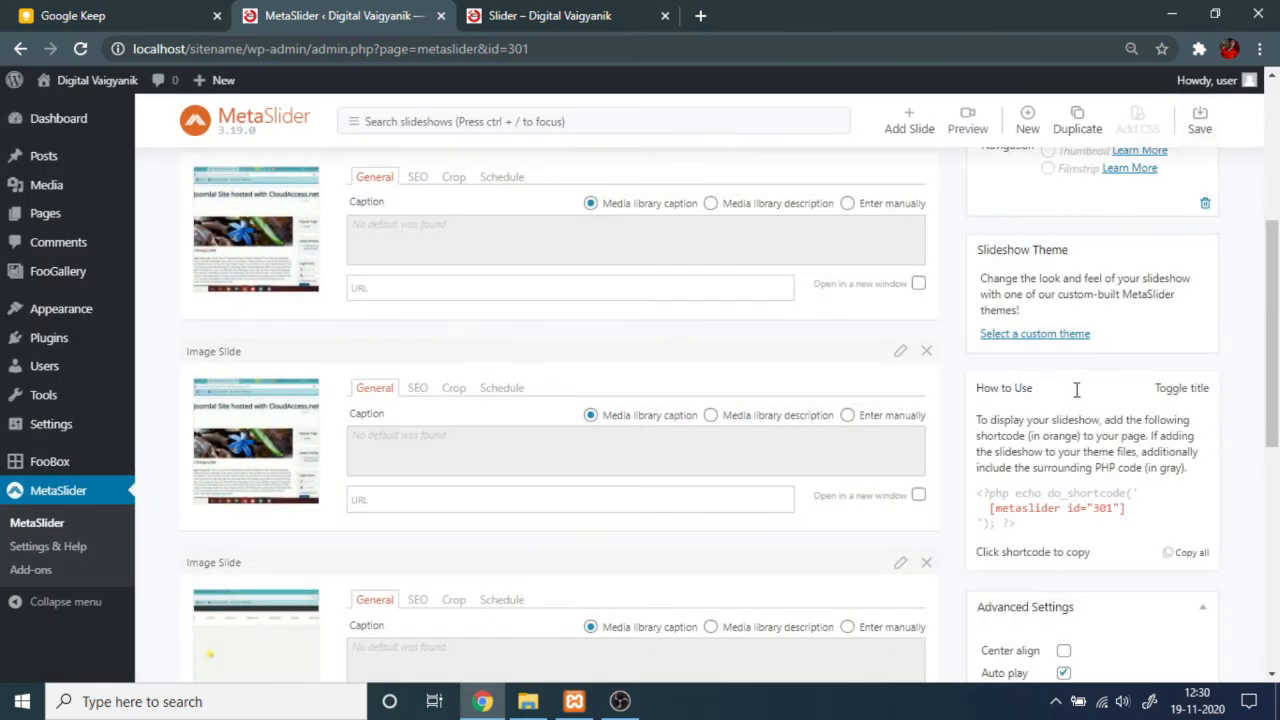
# Step: Copy the slideshow's shortcode from the usage instructions and review the advanced settings
pyautogui.scroll(-1, 1065, 297)
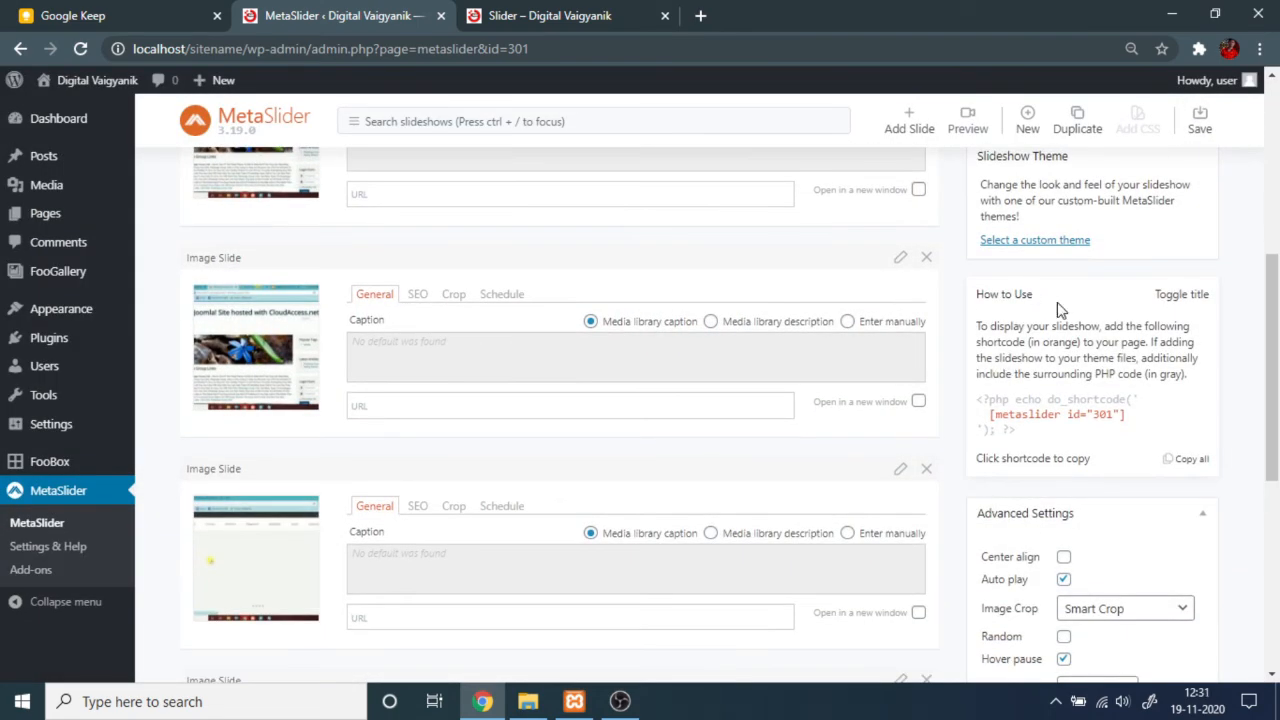
pyautogui.click(1060, 420)
pyautogui.scroll(-5, 1100, 345)
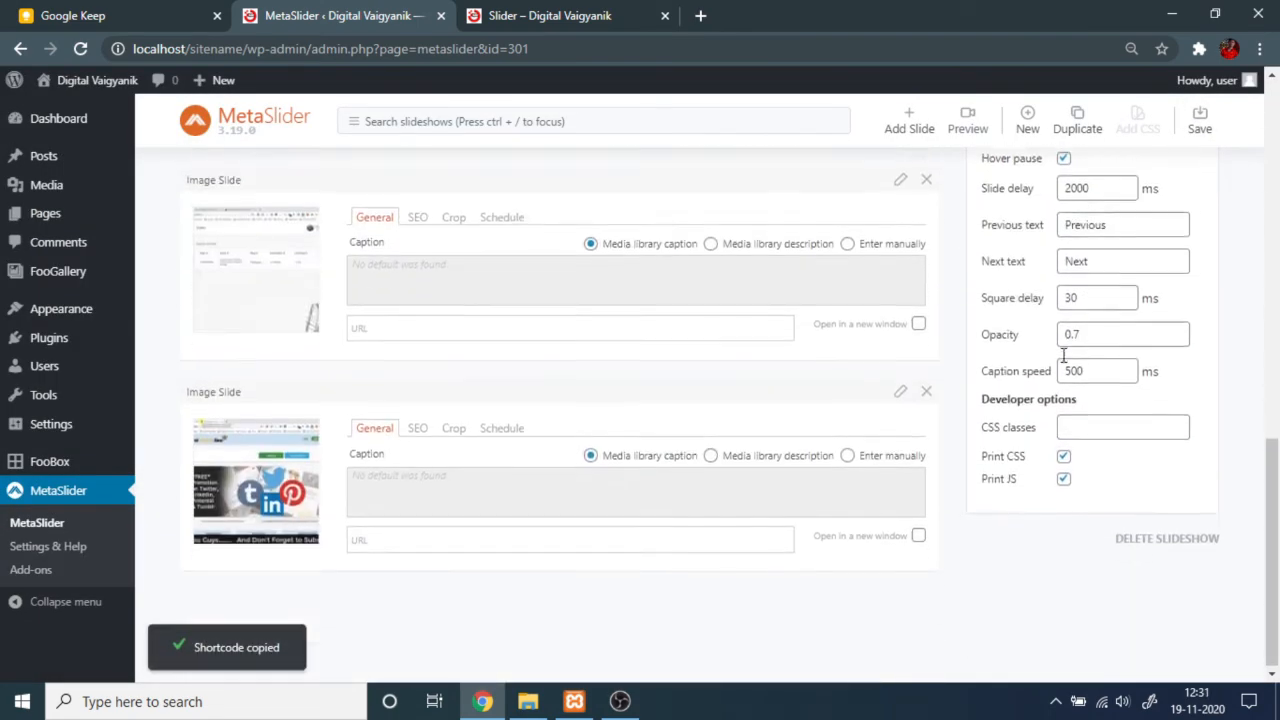
pyautogui.scroll(10, 1058, 397)
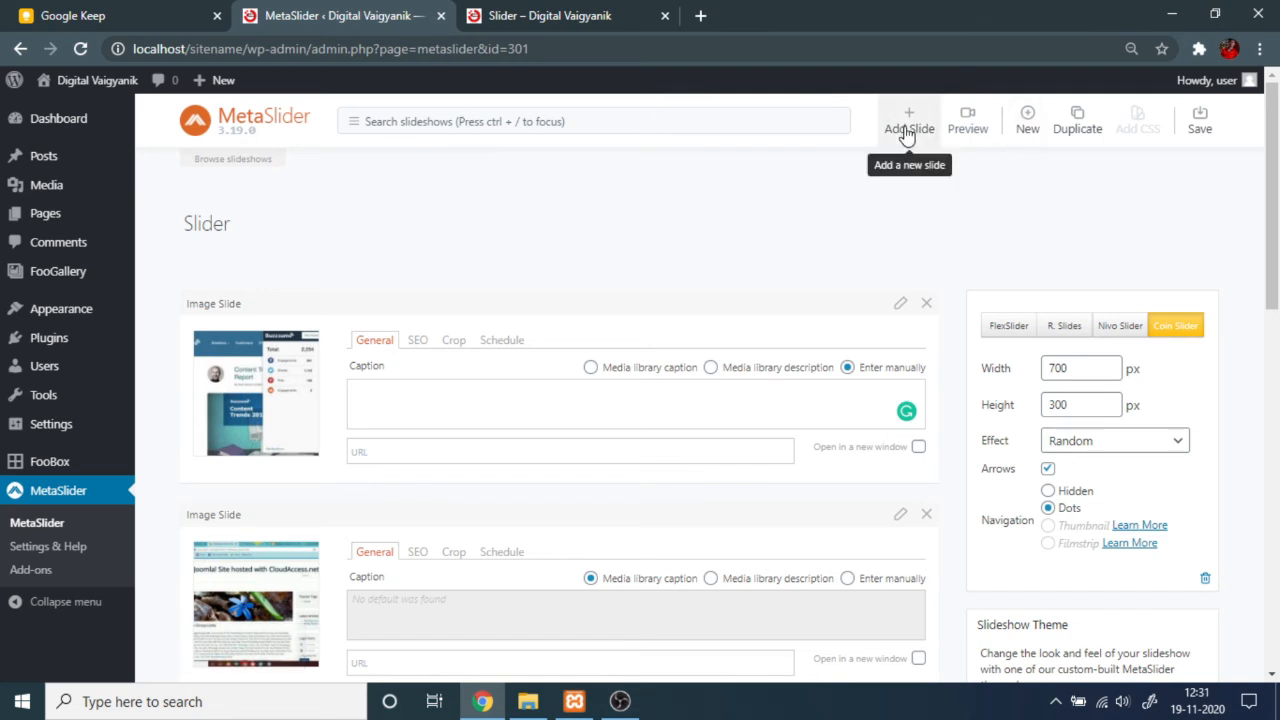
# Step: Preview the slideshow within MetaSlider and advance through its slides to check the Coin Slider transitions
pyautogui.click(968, 124)
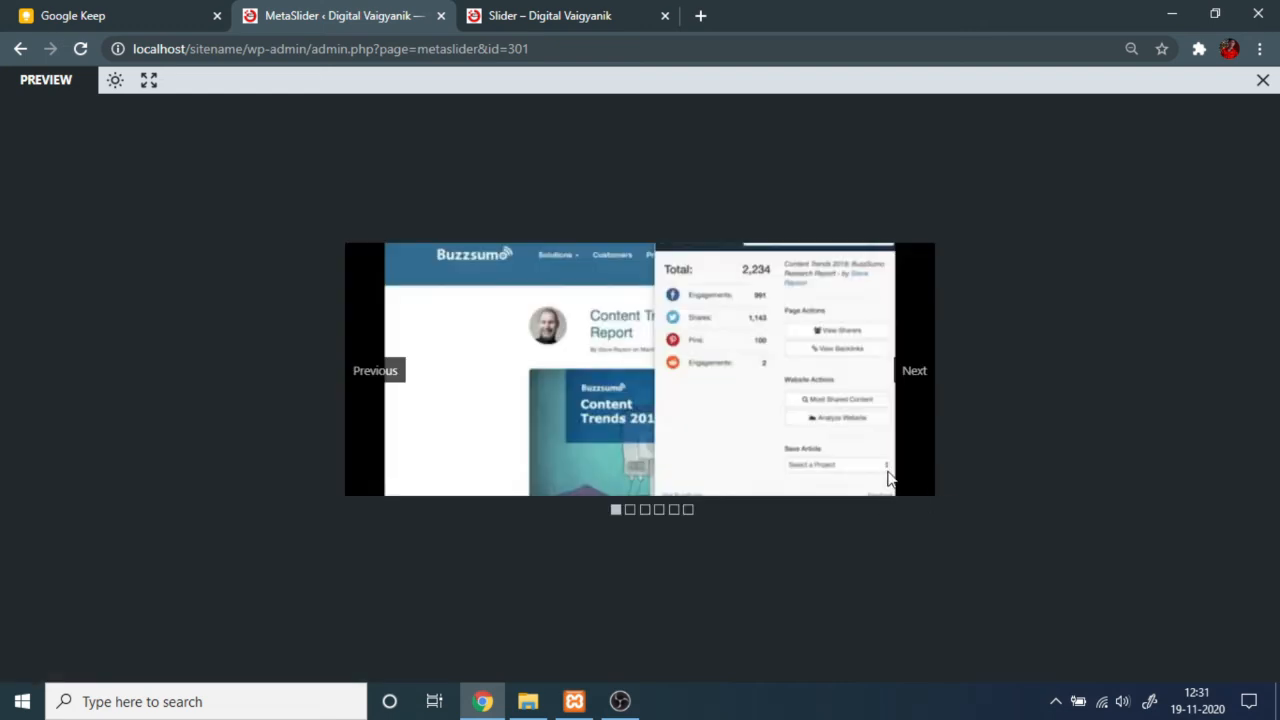
pyautogui.click(904, 371)
pyautogui.click(906, 372)
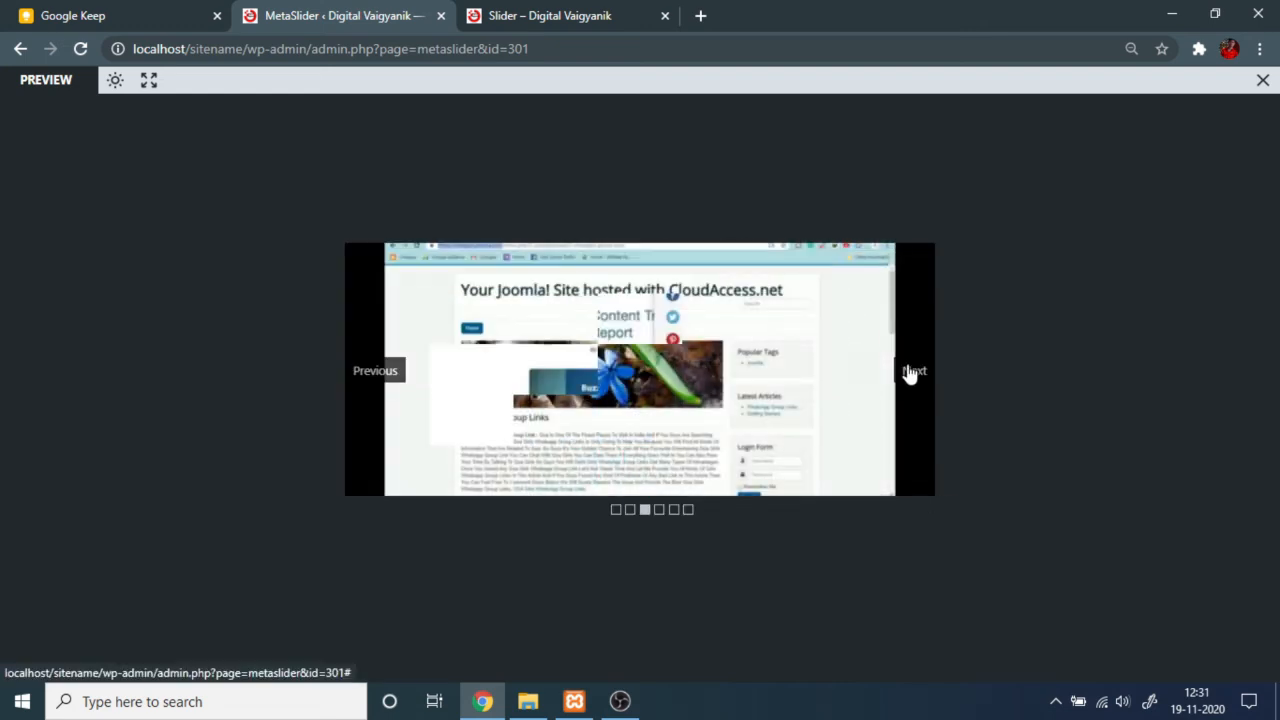
pyautogui.click(910, 372)
pyautogui.click(910, 372)
pyautogui.click(910, 372)
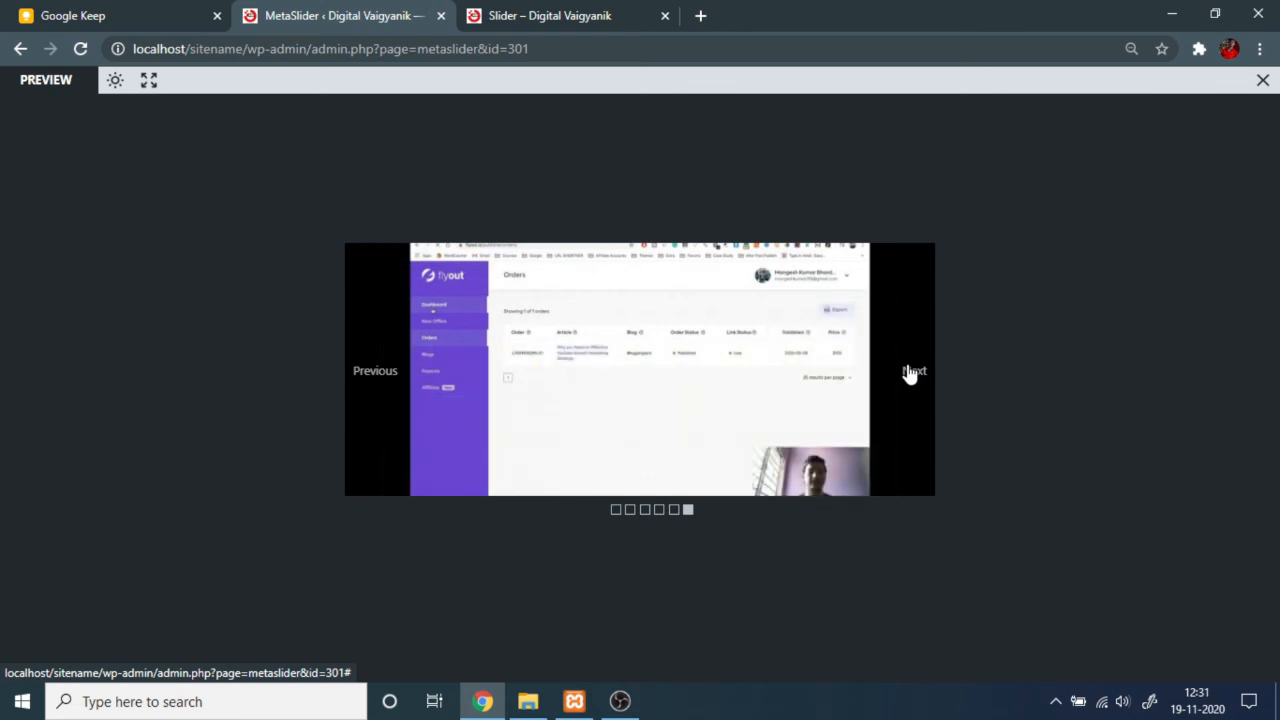
# Step: Compare the MetaSlider preview with the slideshow in the published post, then go back to the slideshow editor
pyautogui.click(491, 15)
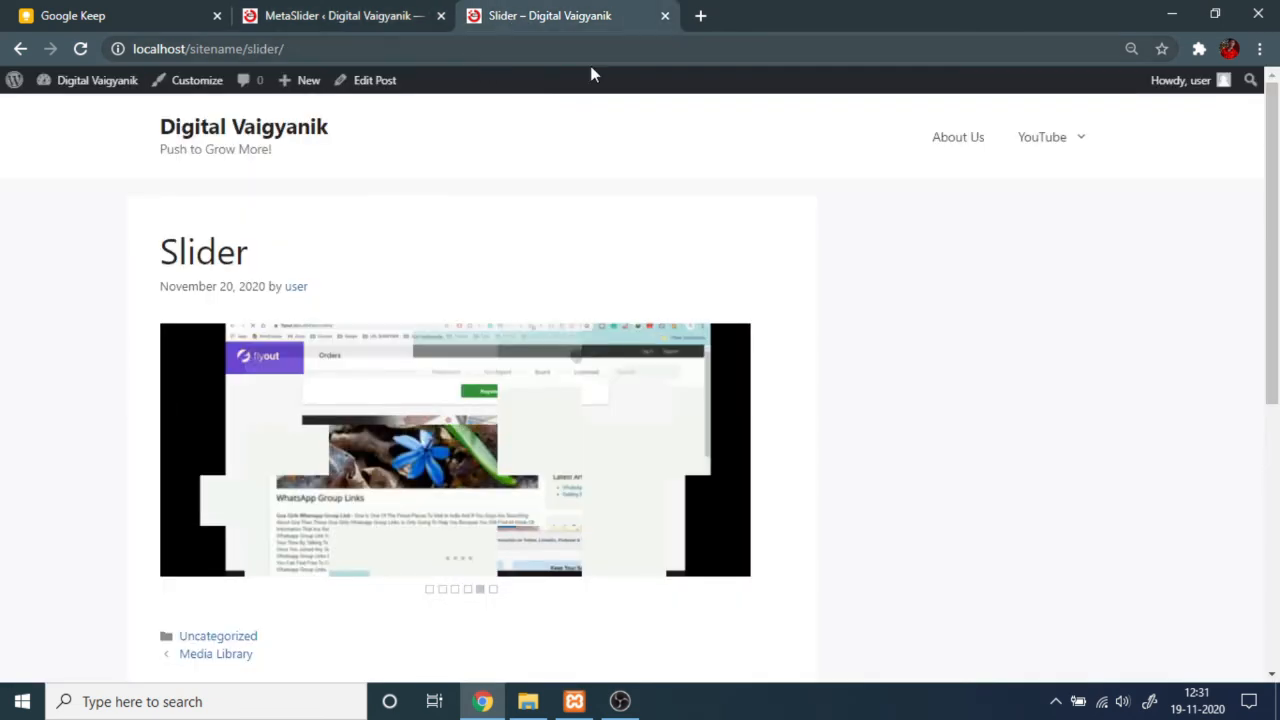
pyautogui.click(380, 15)
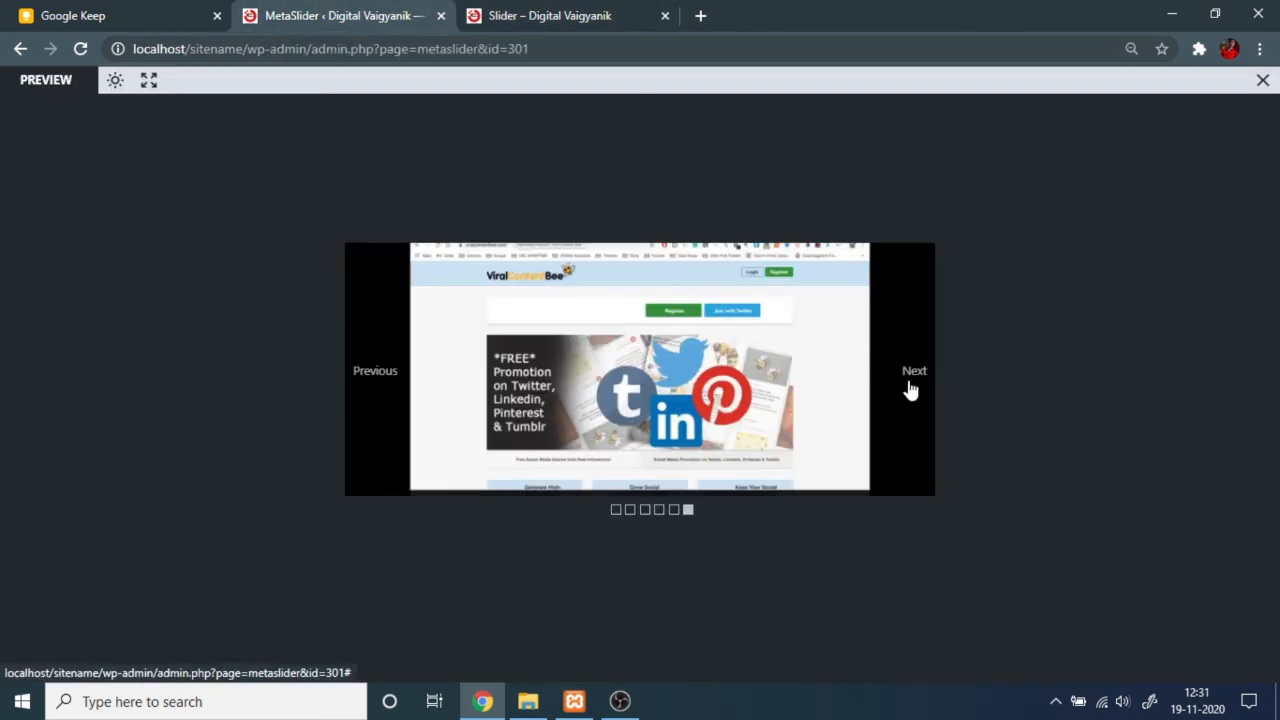
pyautogui.click(900, 373)
pyautogui.click(630, 12)
pyautogui.click(426, 22)
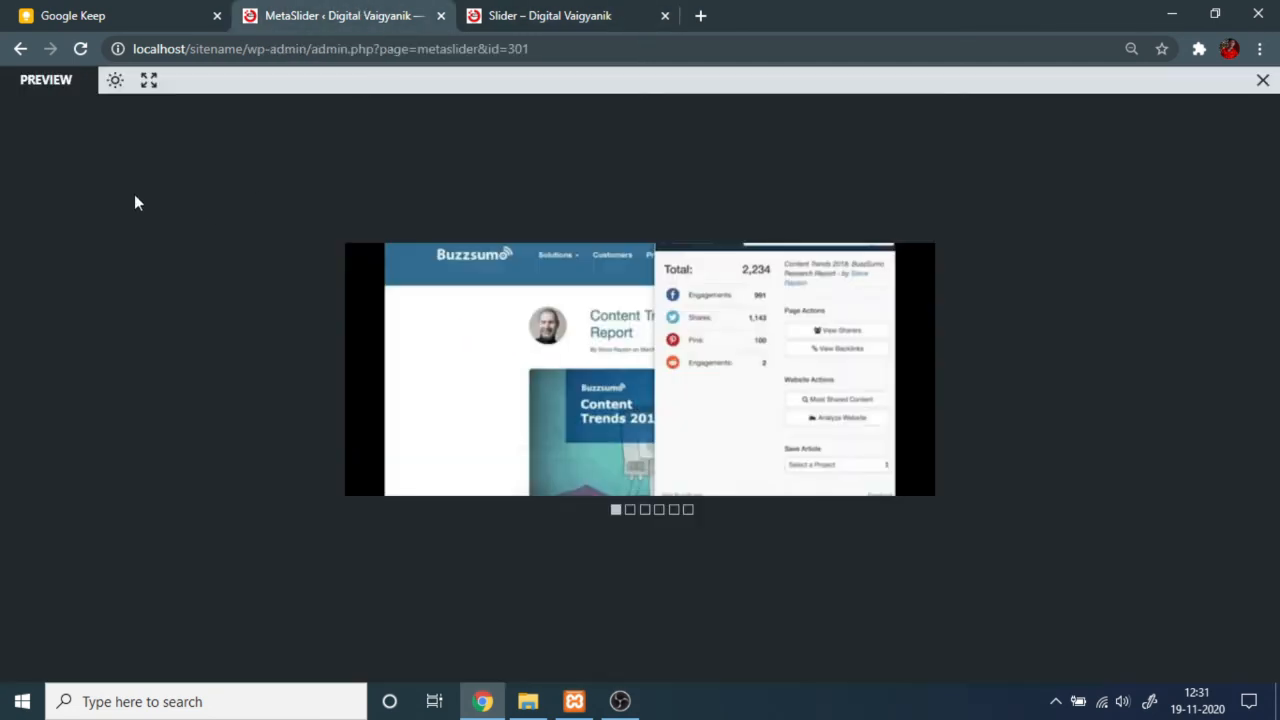
pyautogui.click(21, 50)
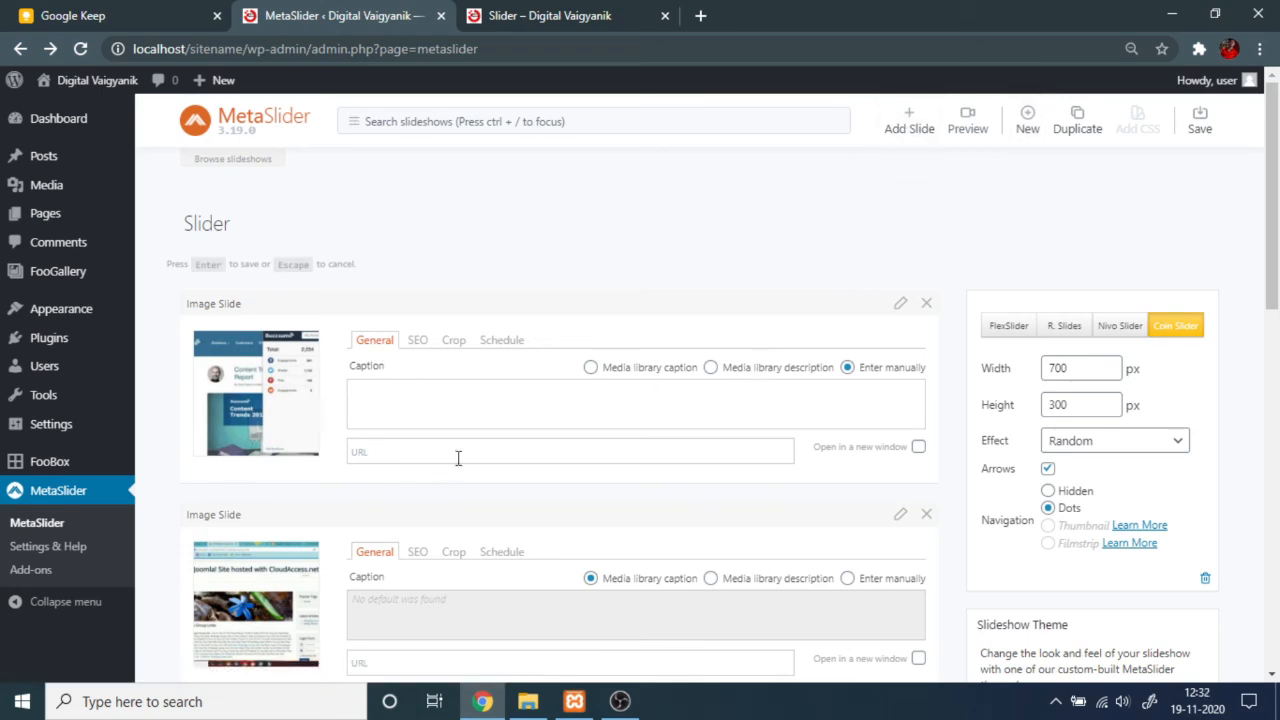
pyautogui.scroll(-3, 458, 458)
pyautogui.scroll(3, 511, 471)
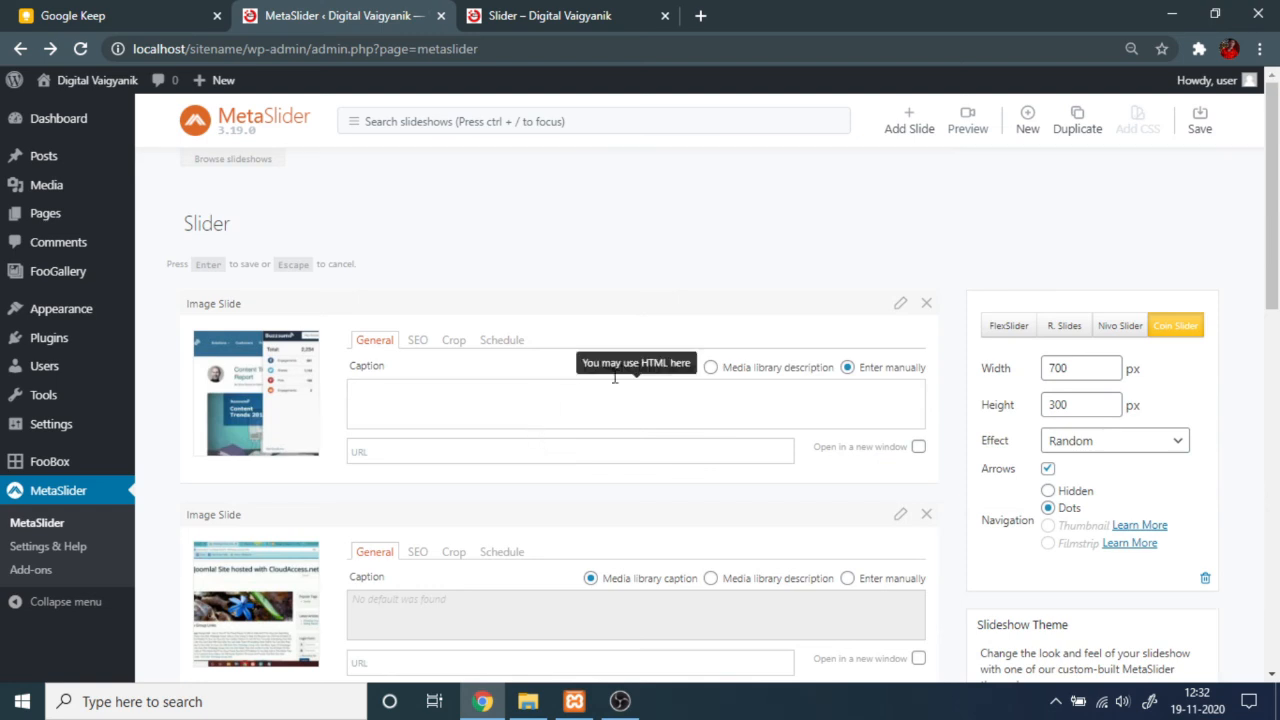
# Step: Create a new empty slideshow and go back to the existing "Slider" slideshow
pyautogui.click(1027, 120)
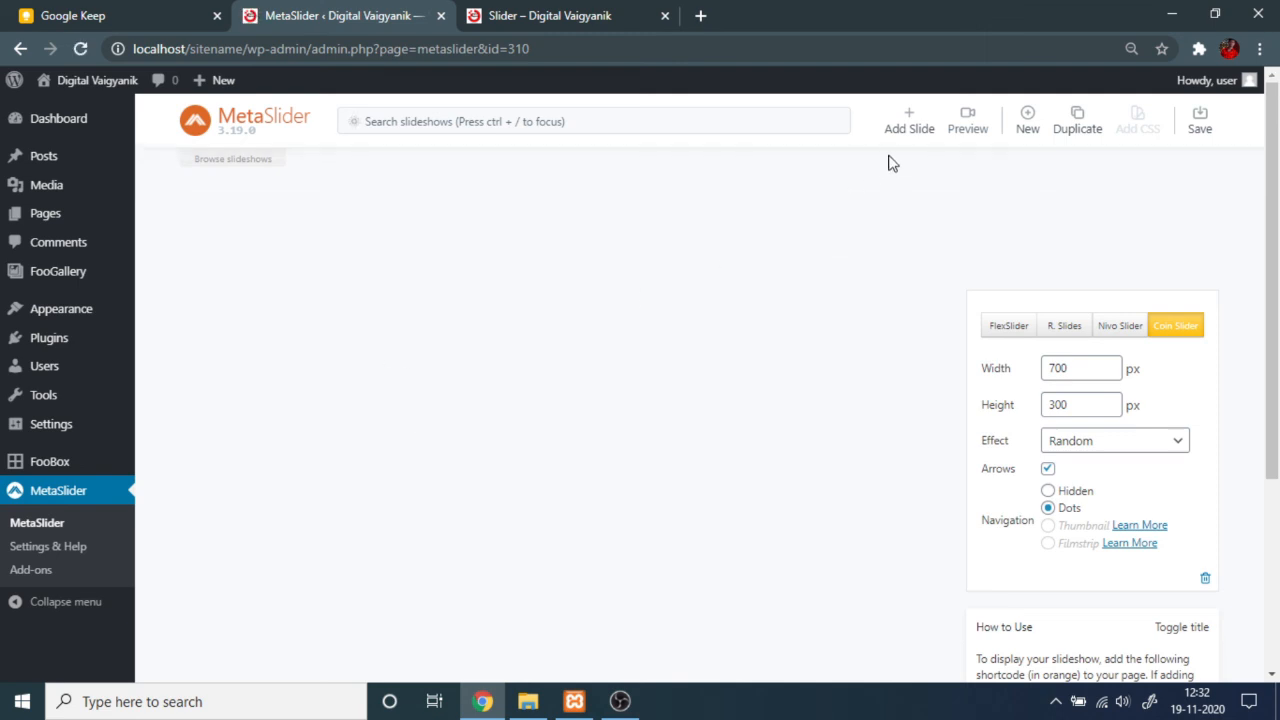
pyautogui.click(20, 48)
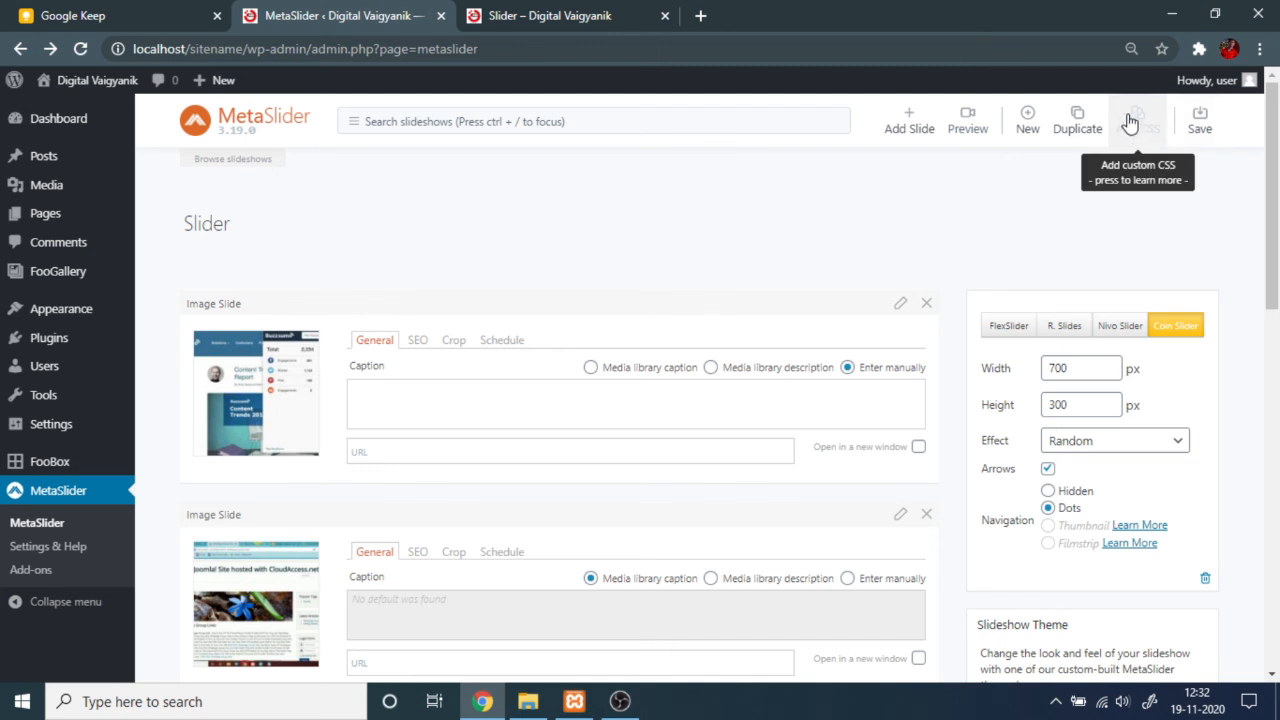
# Step: Save the "Slider" slideshow and switch to the published post to view it
pyautogui.click(1199, 122)
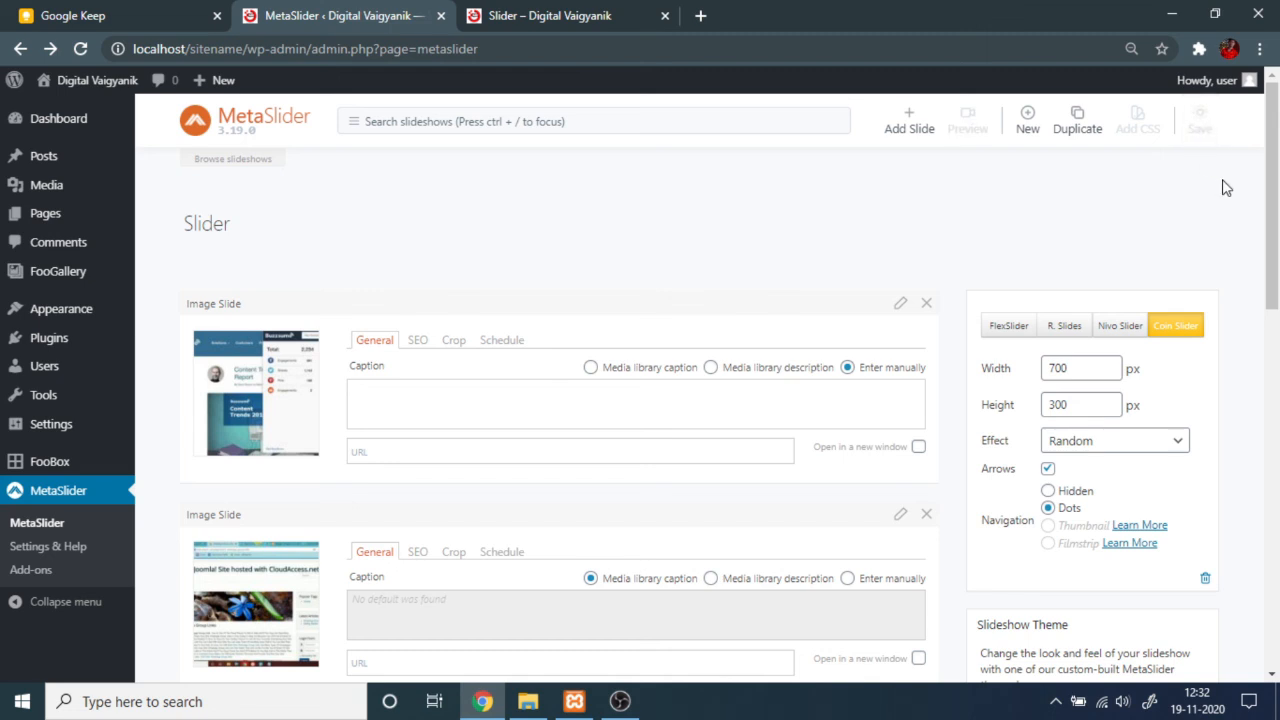
pyautogui.click(566, 15)
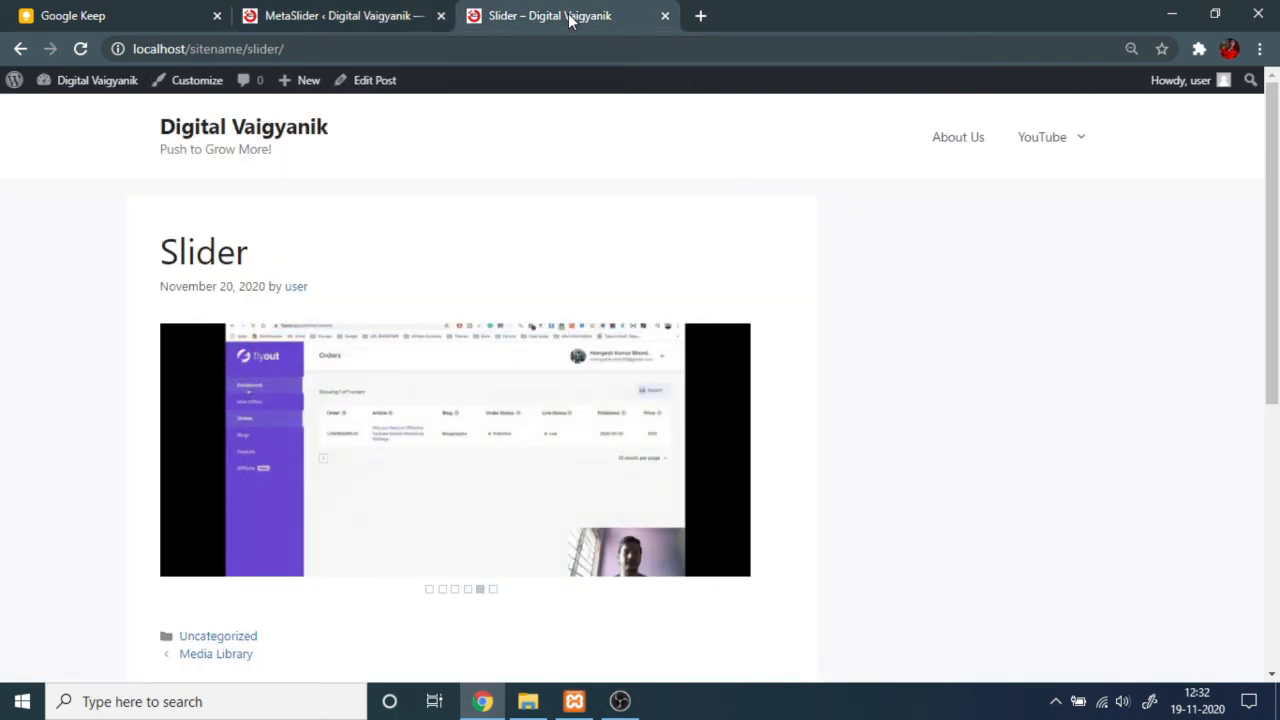